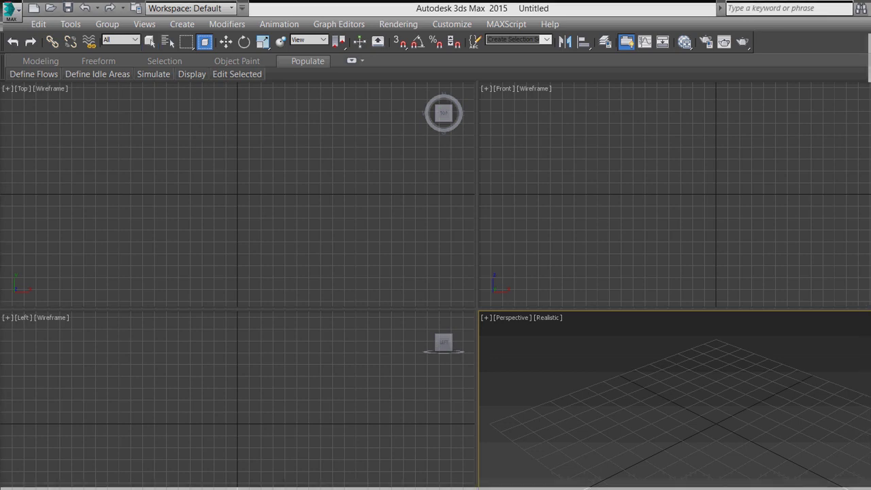
# - Draw a flat box slab at the scene centre in the Top viewport and select it
pyautogui.moveTo(162, 136); pyautogui.dragTo(332, 306)
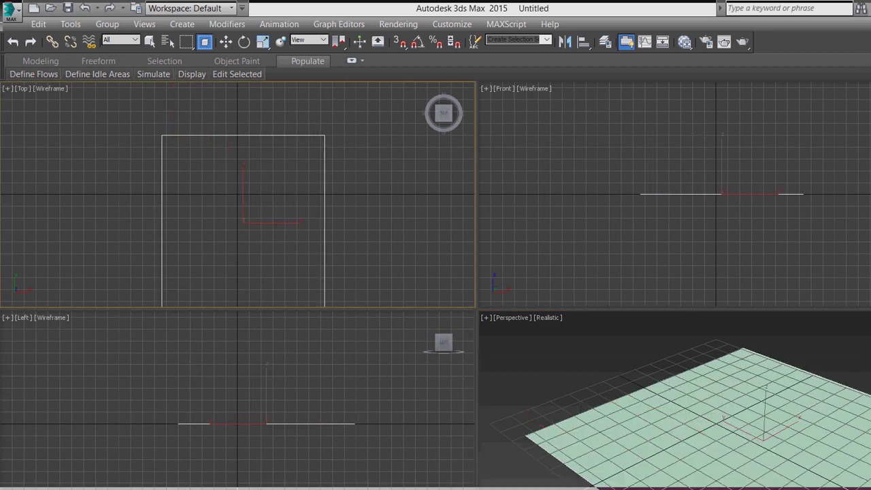
pyautogui.hotkey('ctrl', 'z')
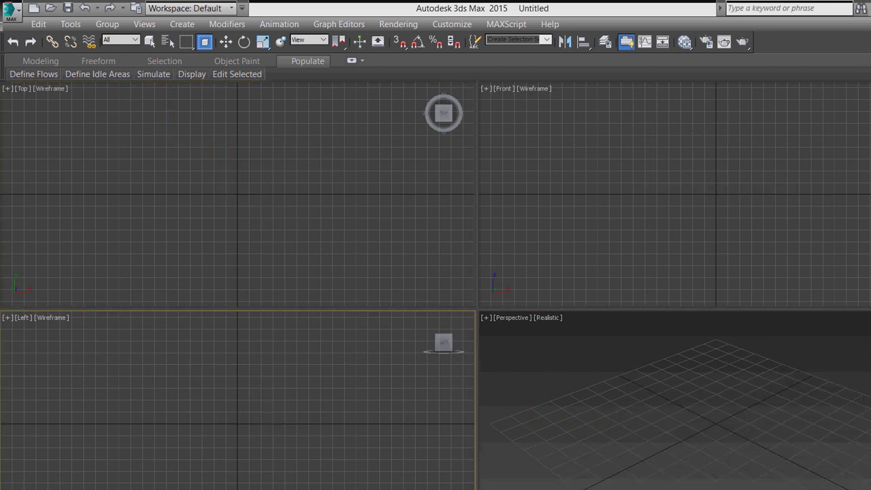
pyautogui.moveTo(172, 129); pyautogui.dragTo(338, 287)
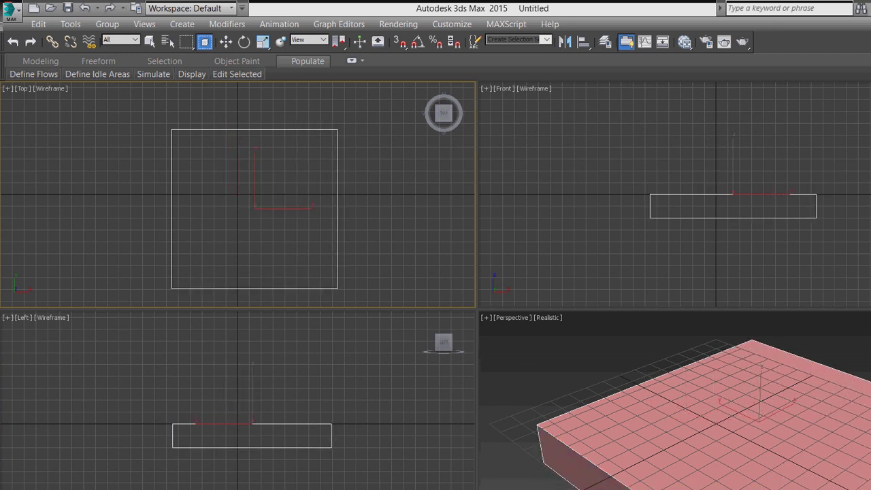
pyautogui.click(422, 354)
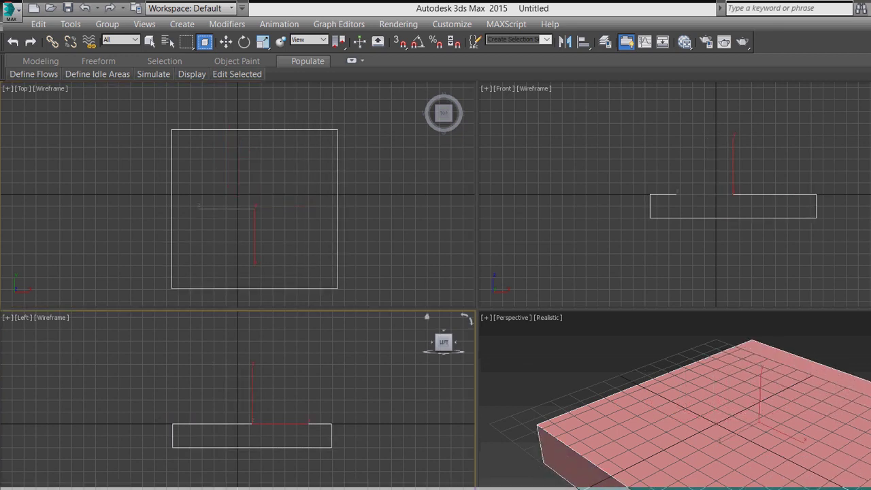
pyautogui.click(151, 41)
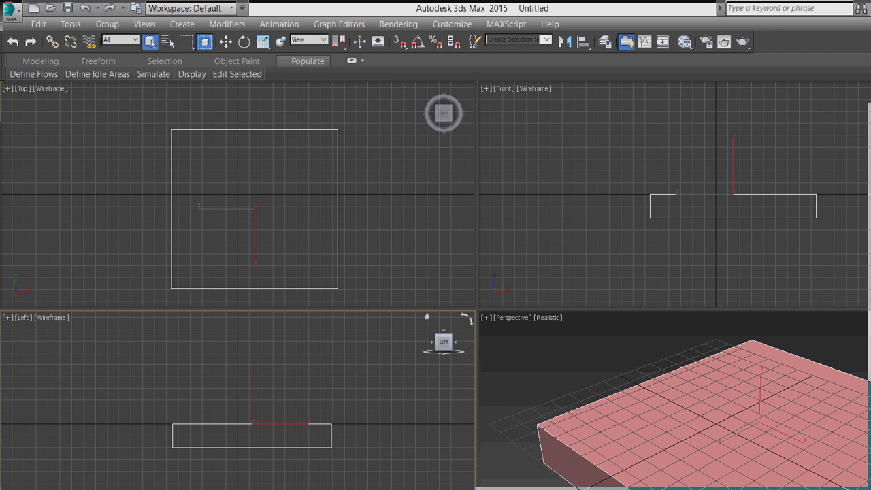
pyautogui.click(102, 204)
# - Increase the slab's Length, Width and Height segments, then switch to Edge sub-object level
pyautogui.click(171, 204)
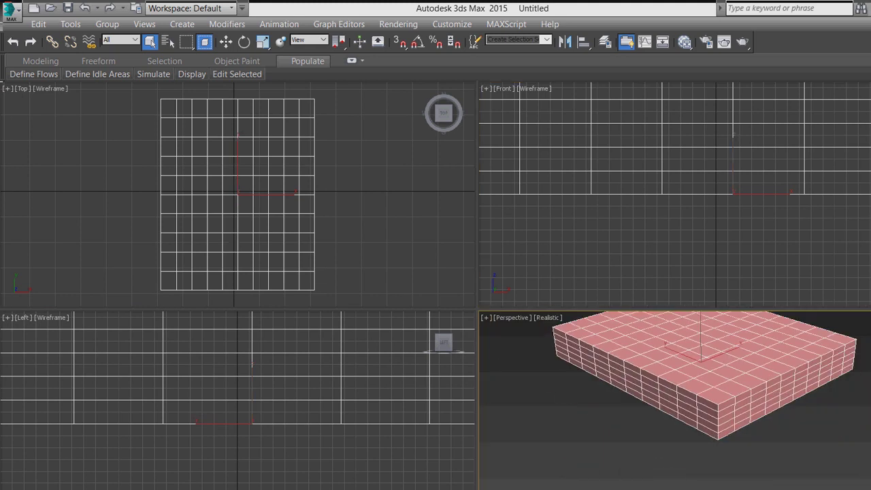
pyautogui.scroll(5, 761, 411)
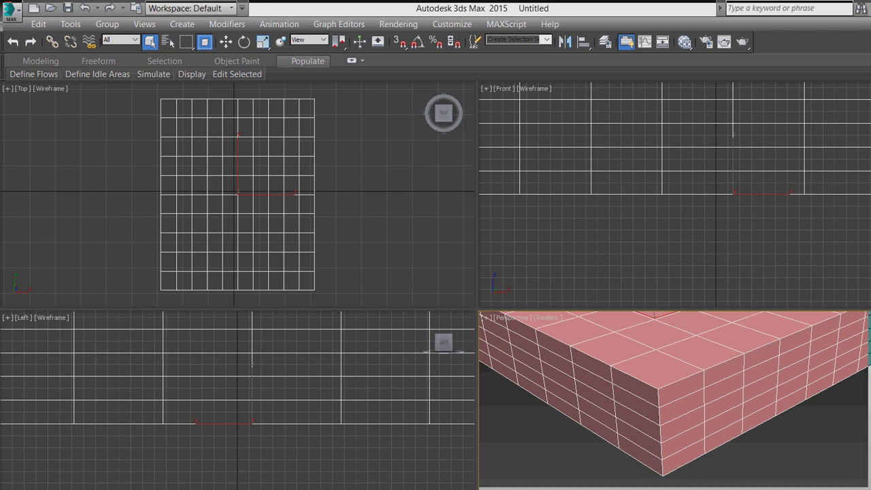
pyautogui.hotkey('ctrl', 'z')
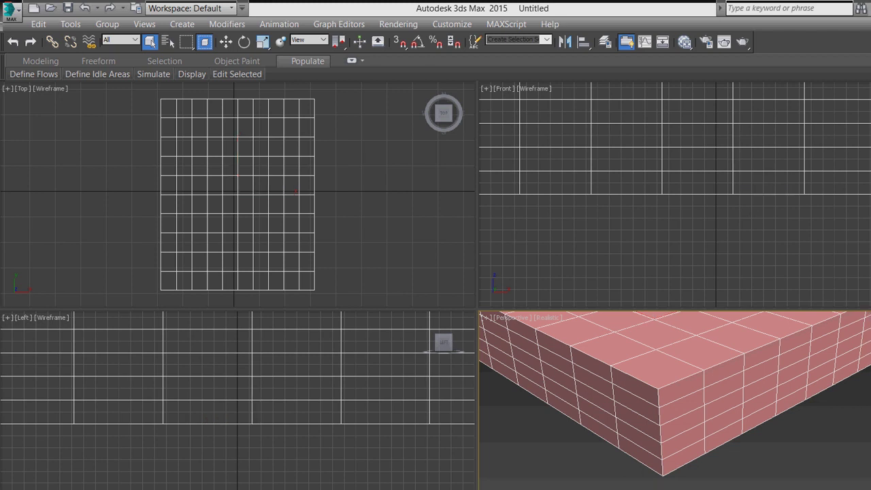
pyautogui.scroll(-2, 297, 149)
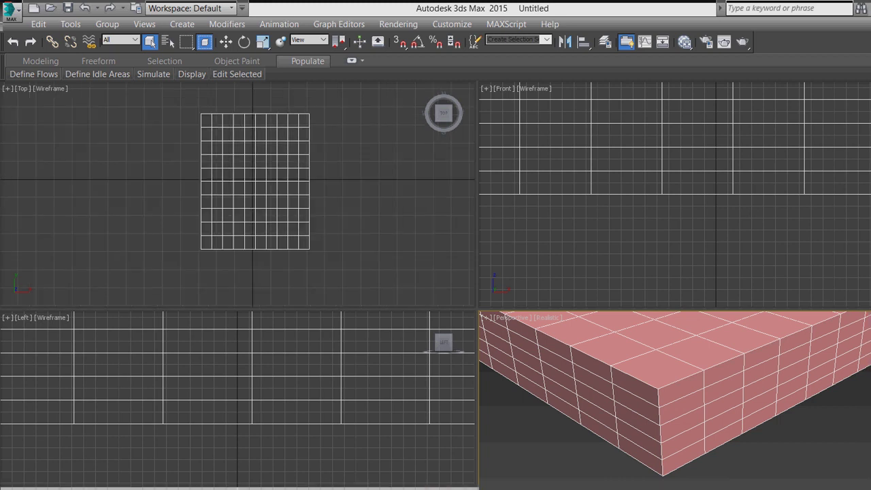
# - Select the slab's left vertical edge loops, slide one right and chamfer it into a close pair
pyautogui.click(218, 109)
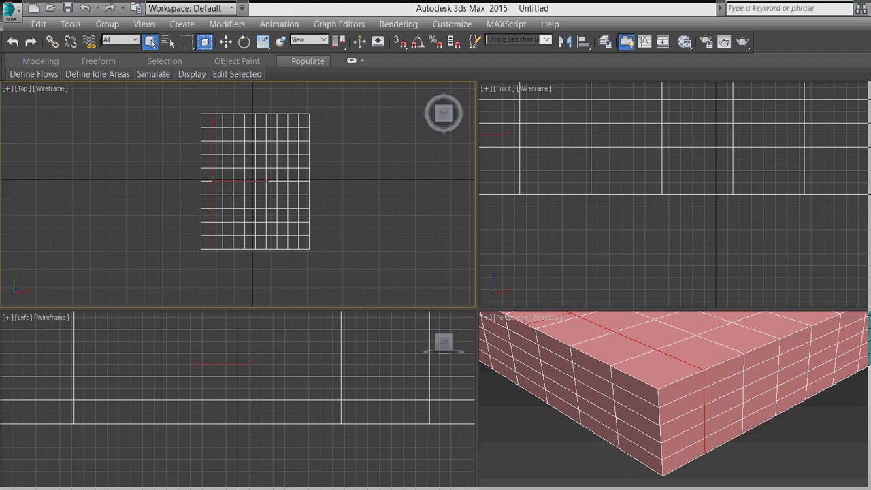
pyautogui.moveTo(218, 104); pyautogui.dragTo(226, 256)
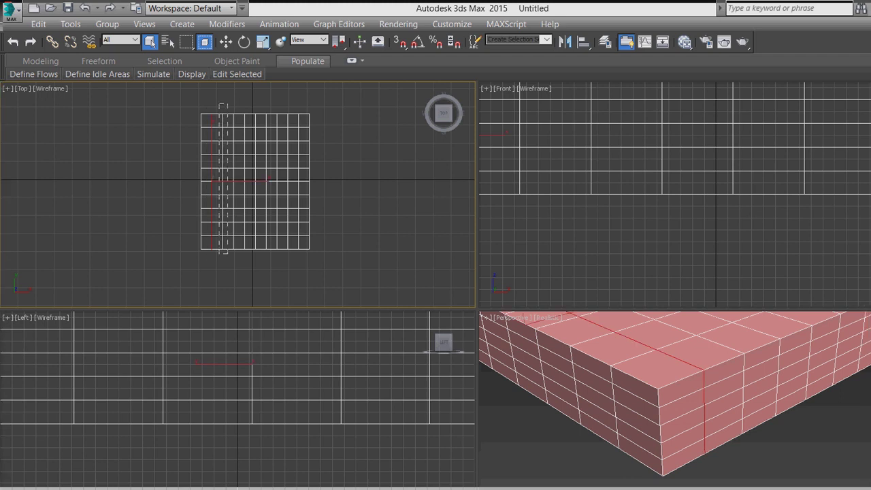
pyautogui.press('w')
pyautogui.scroll(2, 248, 177)
pyautogui.scroll(2, 239, 182)
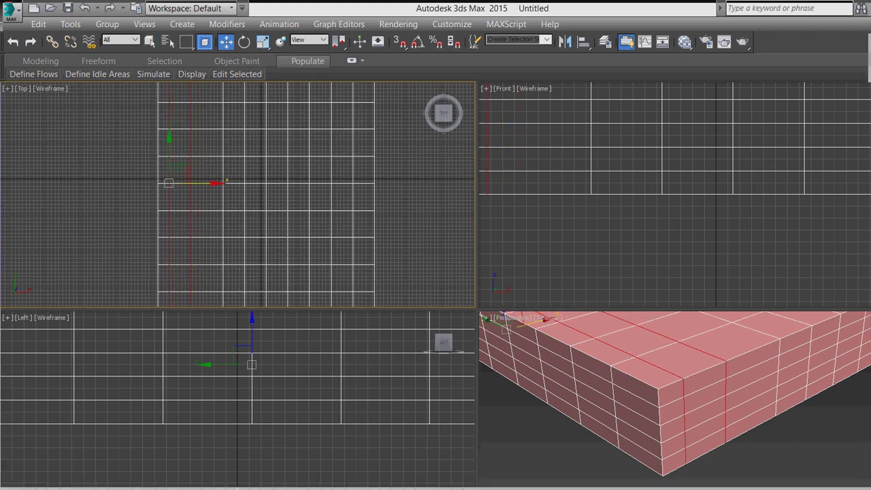
pyautogui.scroll(-2, 226, 190)
pyautogui.moveTo(196, 85); pyautogui.dragTo(214, 281)
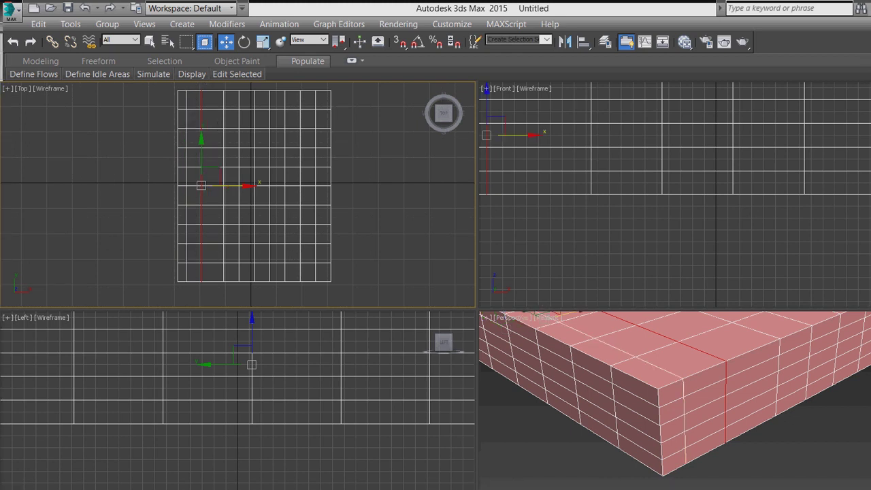
pyautogui.click(188, 225)
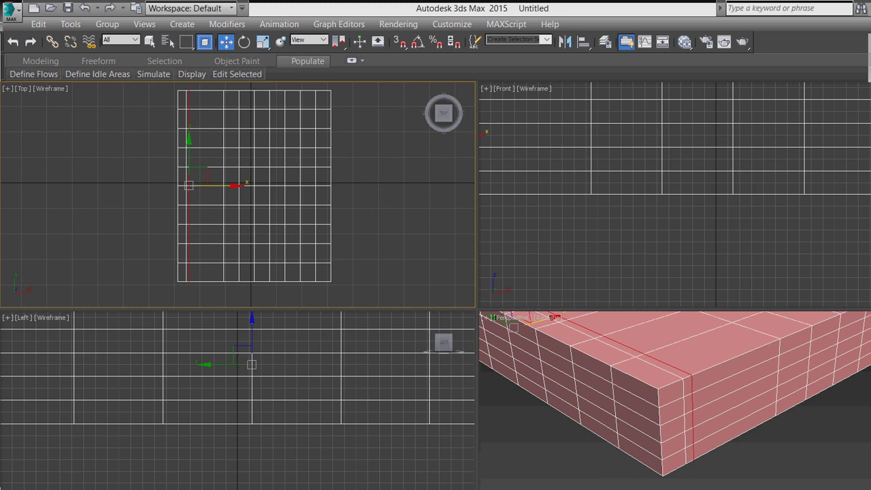
pyautogui.moveTo(219, 85); pyautogui.dragTo(233, 286)
pyautogui.moveTo(271, 185); pyautogui.dragTo(282, 185)
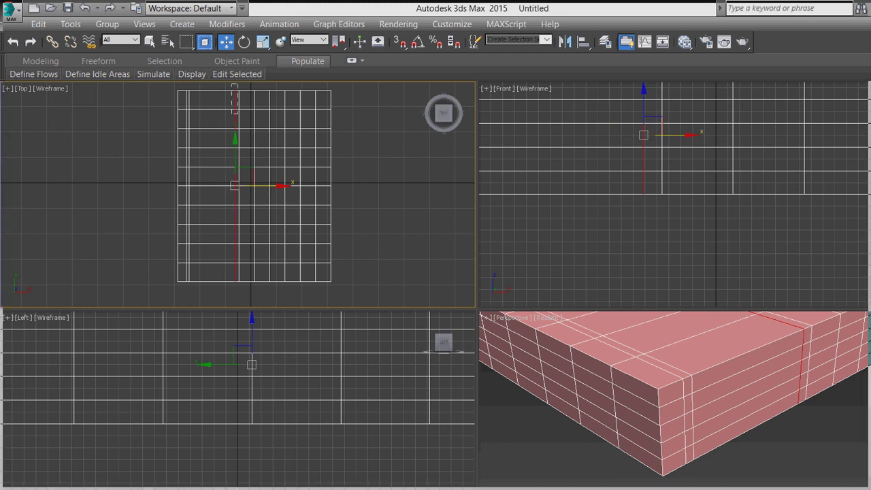
pyautogui.hotkey('ctrl', 'shift', 'c')
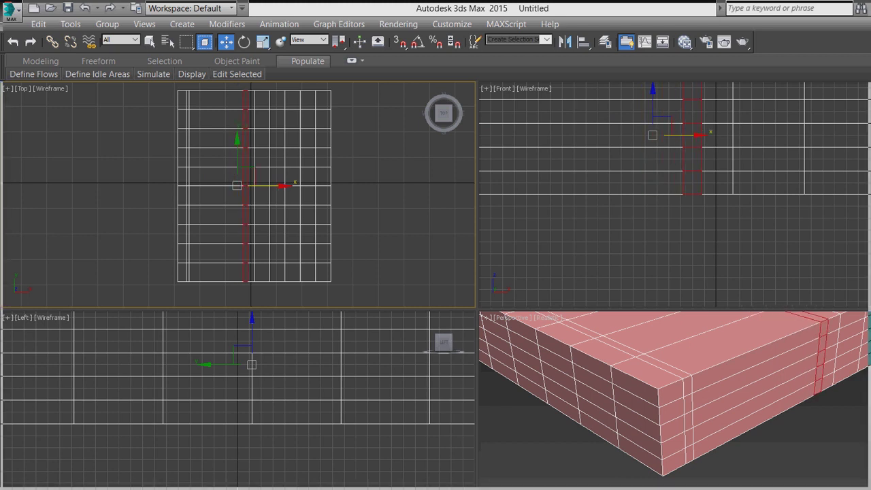
# - Slide the right-side edge loops rightward and nudge the left loop, forming seam pairs at both ends
pyautogui.moveTo(262, 83); pyautogui.dragTo(284, 294)
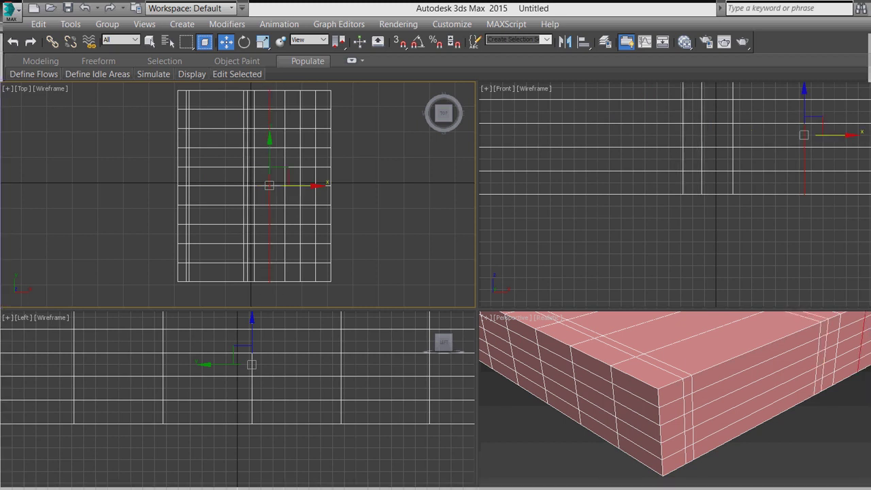
pyautogui.moveTo(306, 185); pyautogui.dragTo(322, 186)
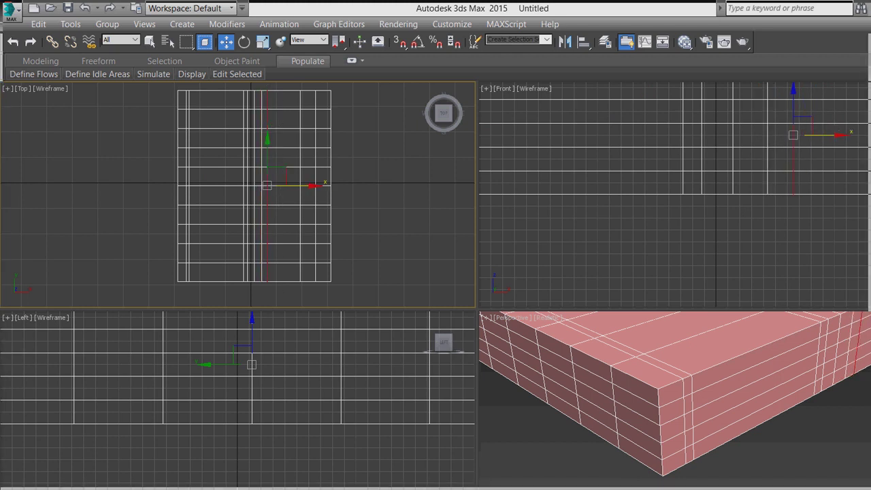
pyautogui.scroll(2, 284, 188)
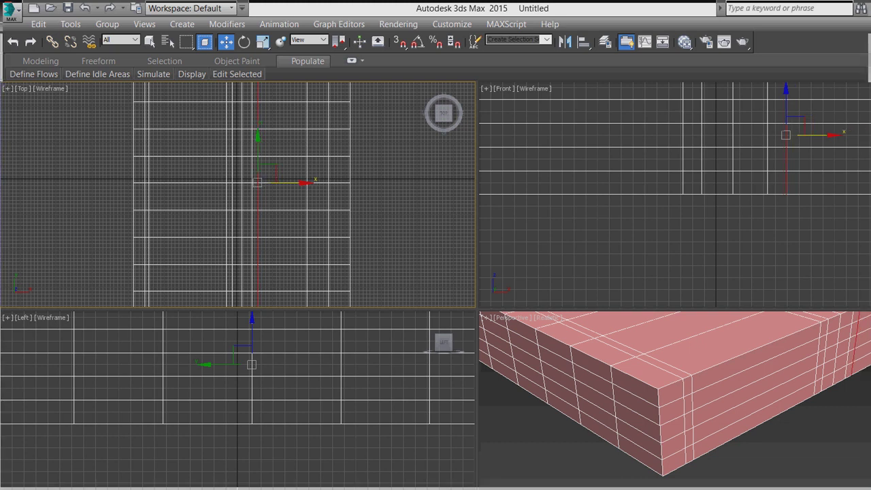
pyautogui.scroll(-3, 302, 244)
pyautogui.moveTo(296, 136); pyautogui.dragTo(319, 303)
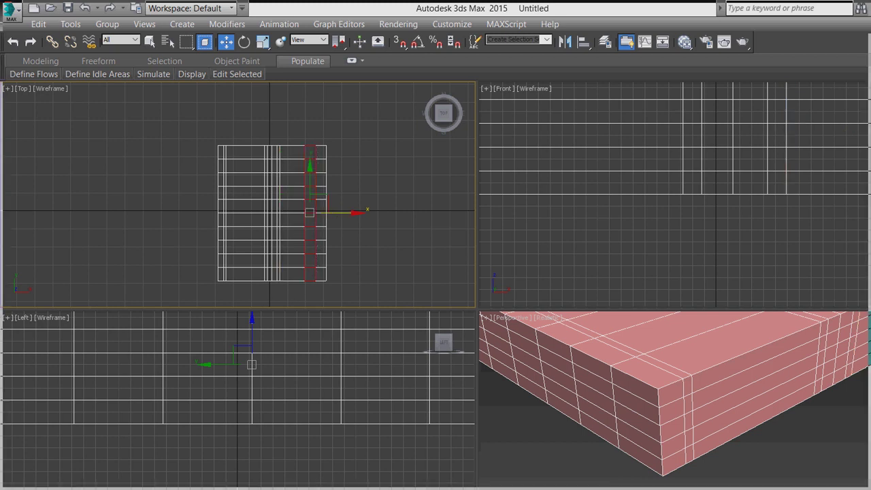
pyautogui.moveTo(318, 204); pyautogui.dragTo(326, 204)
pyautogui.moveTo(296, 134); pyautogui.dragTo(315, 289)
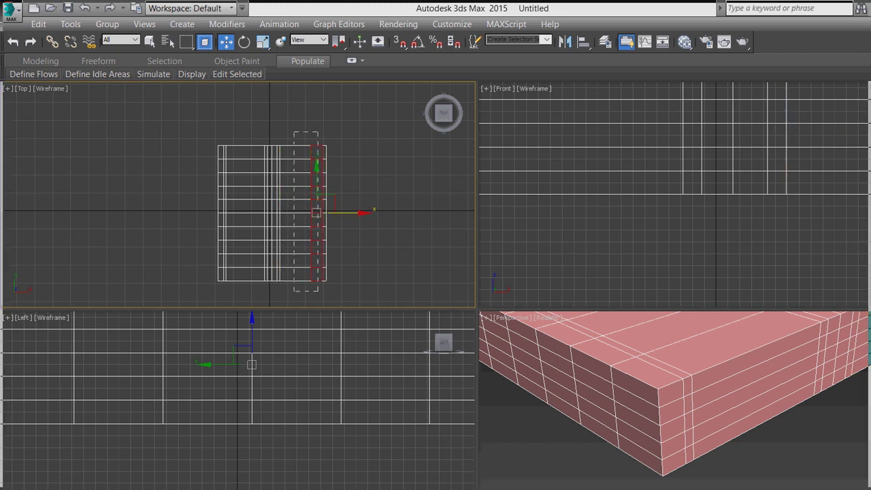
pyautogui.moveTo(341, 213); pyautogui.dragTo(351, 213)
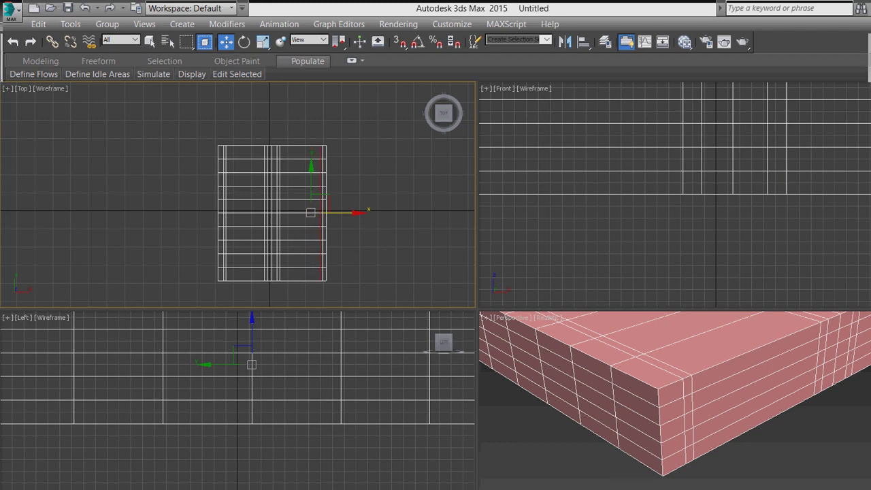
pyautogui.moveTo(347, 212); pyautogui.dragTo(356, 212)
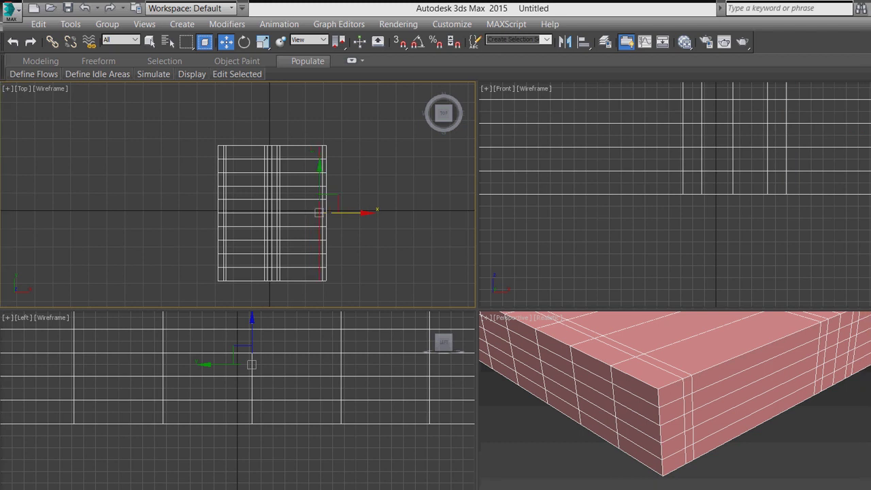
pyautogui.moveTo(219, 137); pyautogui.dragTo(228, 286)
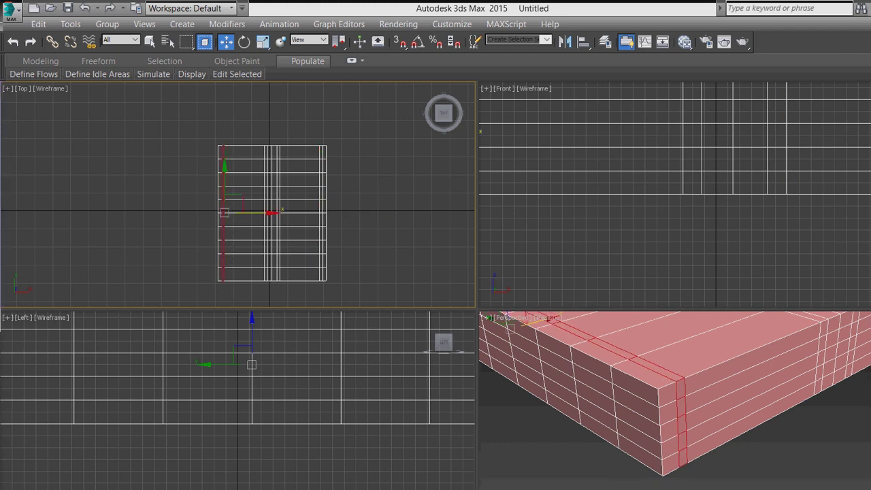
pyautogui.moveTo(225, 213); pyautogui.dragTo(223, 213)
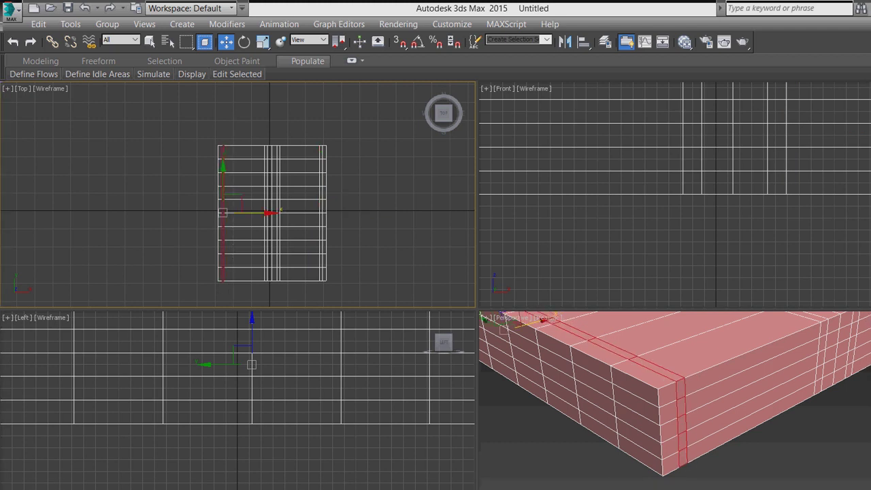
pyautogui.hotkey('ctrl', 'd')
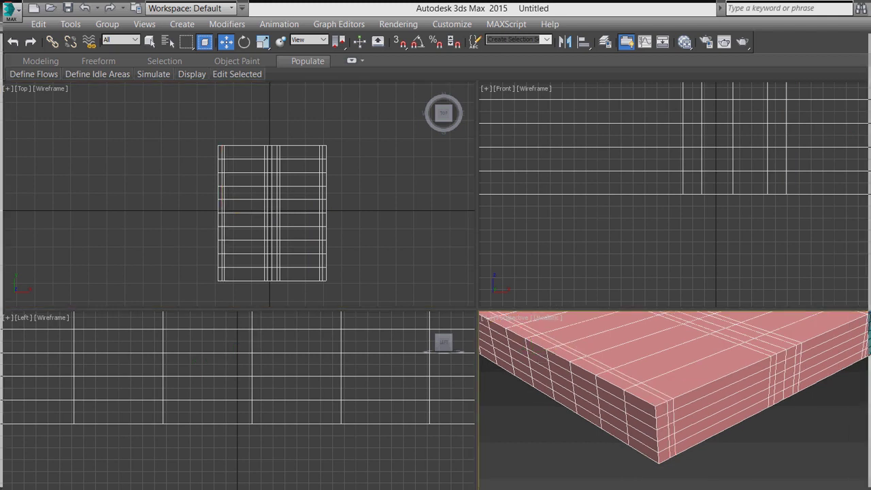
# - Move the horizontal edge loop up close to the slab's top edge
pyautogui.scroll(-3, 631, 283)
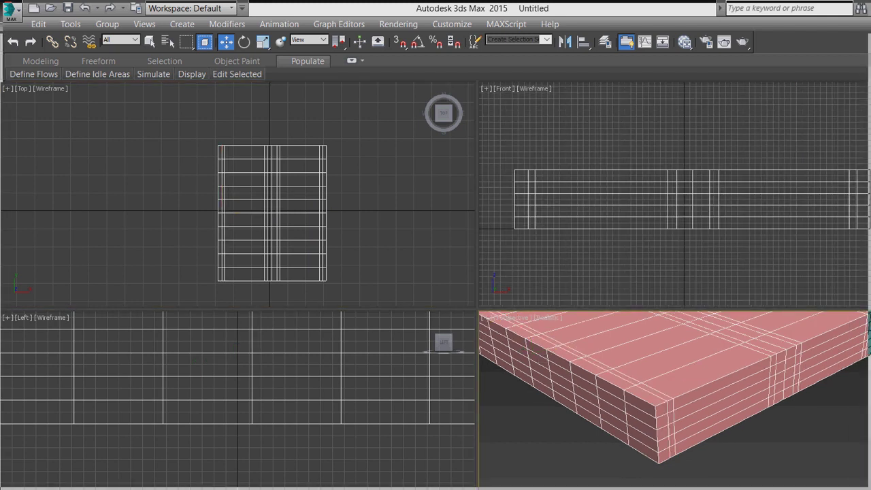
pyautogui.moveTo(861, 212); pyautogui.dragTo(595, 222)
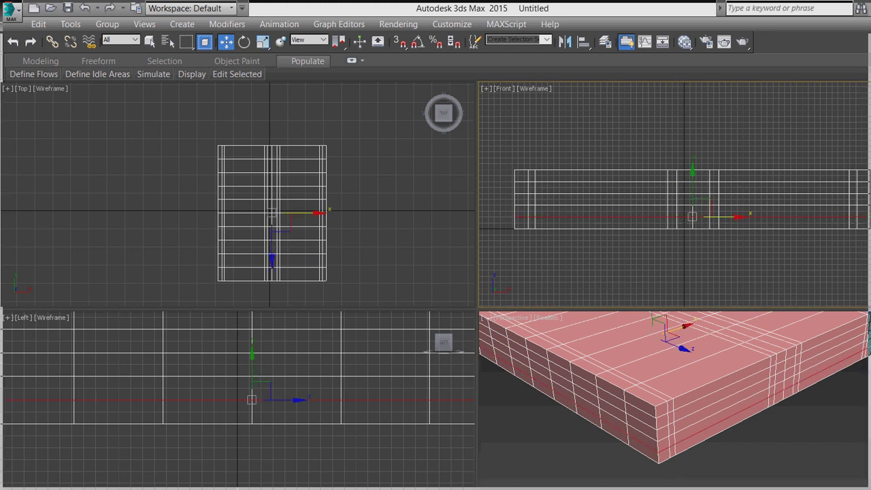
pyautogui.moveTo(692, 187); pyautogui.dragTo(692, 222)
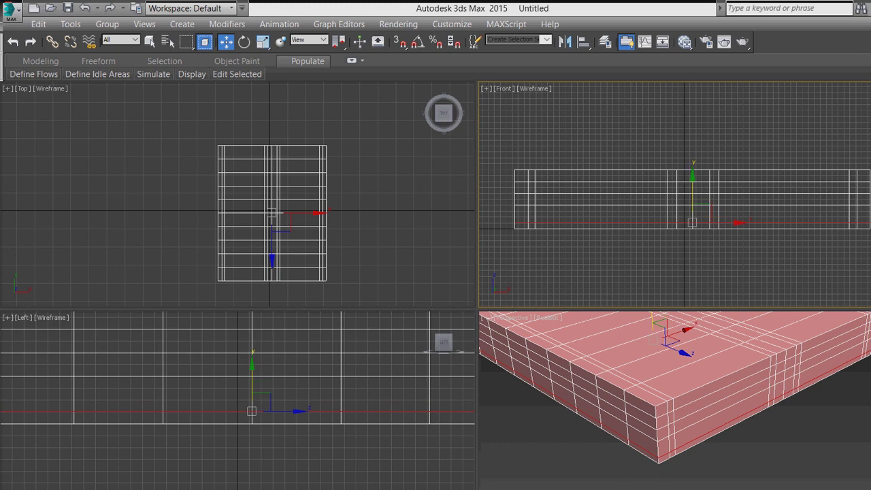
pyautogui.moveTo(692, 222); pyautogui.dragTo(693, 205)
pyautogui.hotkey('ctrl', 'z')
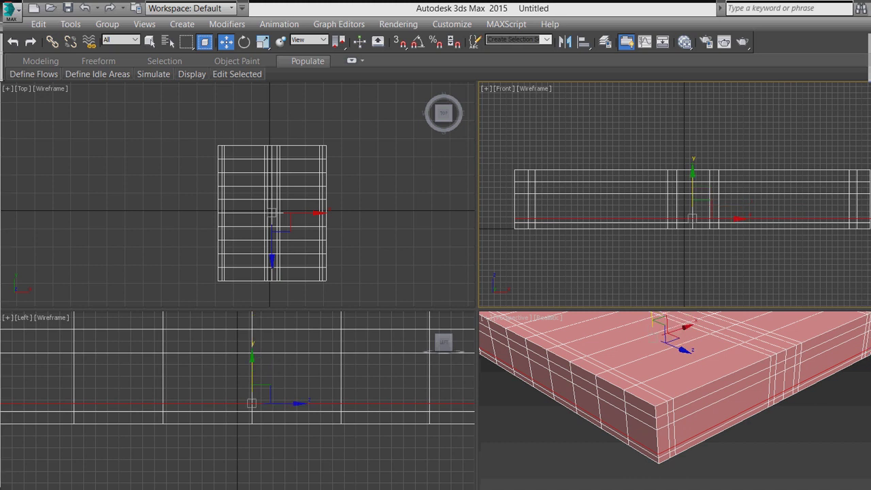
pyautogui.moveTo(693, 197); pyautogui.dragTo(692, 163)
# - Select the left front panel polygon of the bed base
pyautogui.click(783, 456)
pyautogui.keyDown('alt'); pyautogui.moveTo(674, 402); pyautogui.dragTo(647, 408, button='middle'); pyautogui.keyUp('alt')
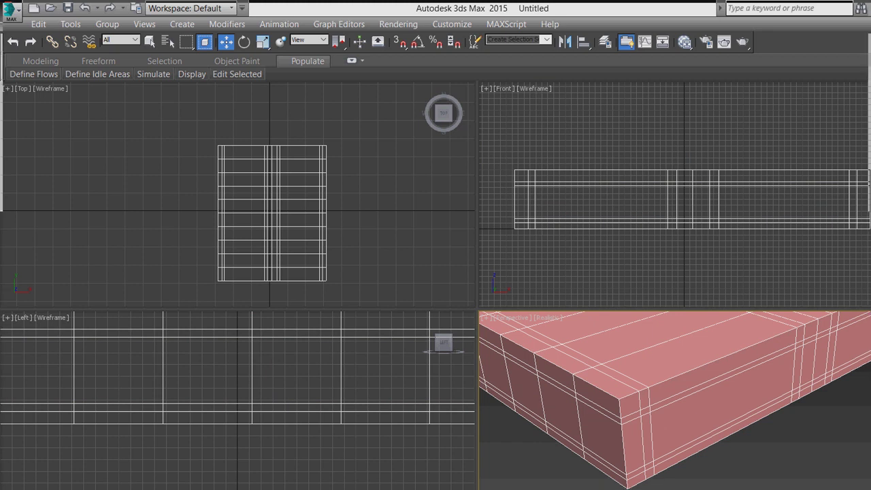
pyautogui.click(721, 415)
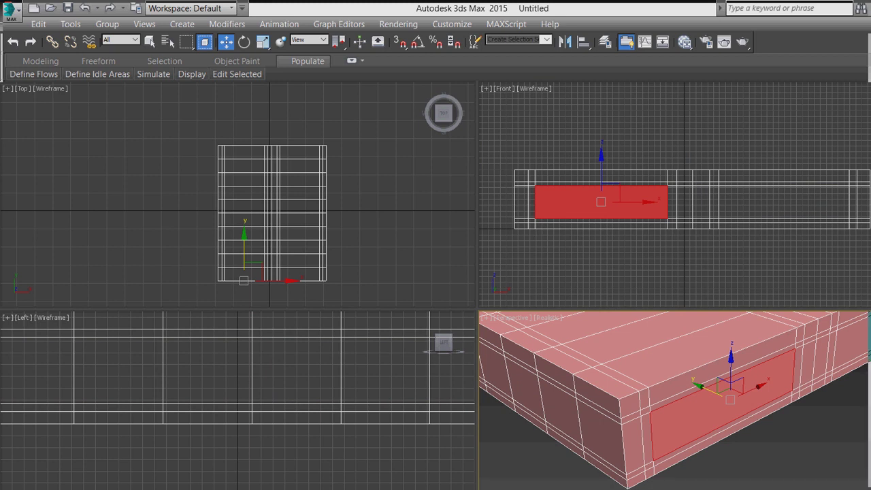
# - Extrude the left and right front panel polygons inward by -3.0, then deselect them
pyautogui.press('q')
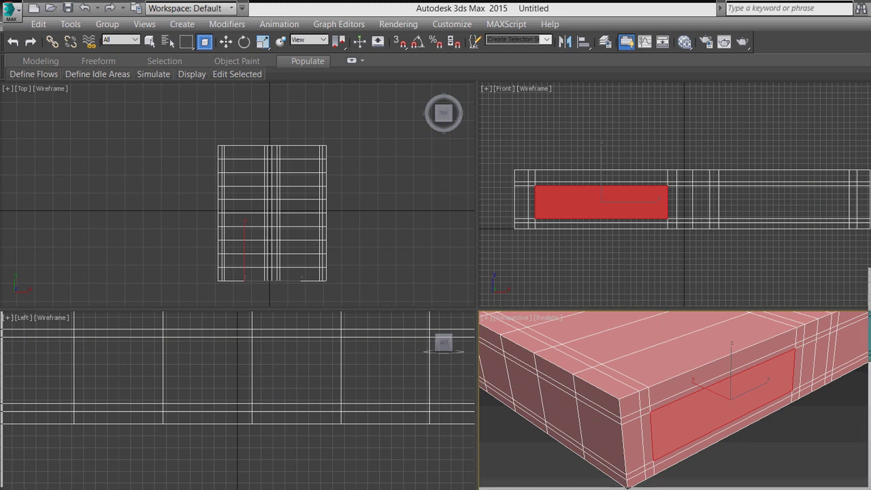
pyautogui.hotkey('shift', 'e')
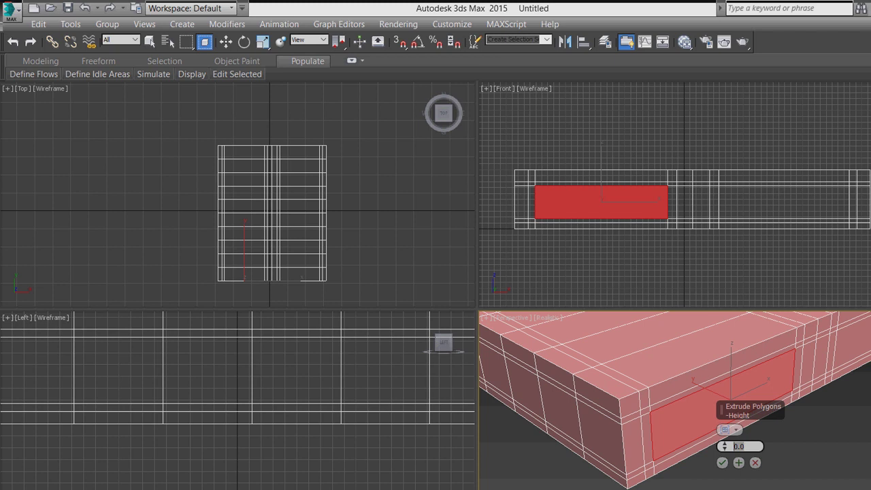
pyautogui.write('-')
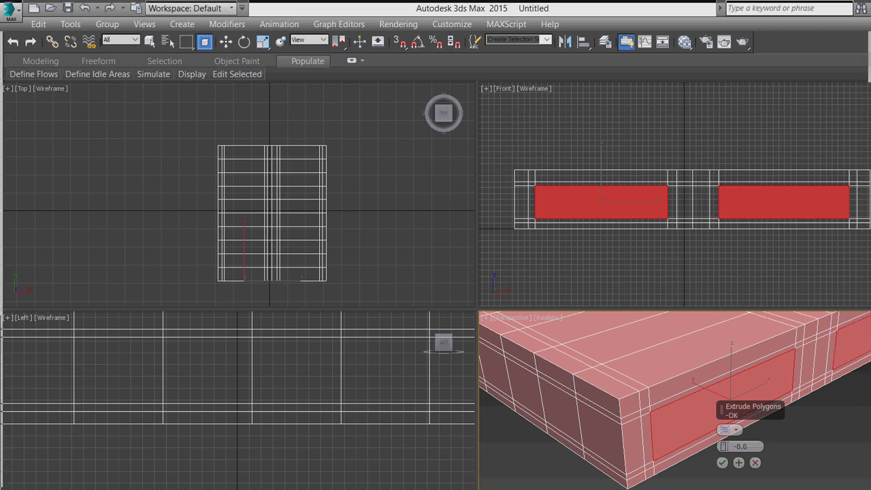
pyautogui.press('Return')
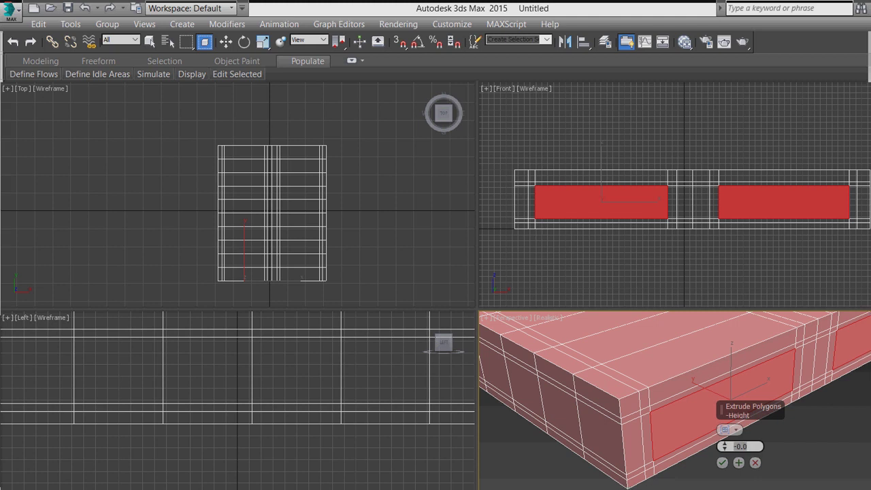
pyautogui.write('-')
pyautogui.write('1.5')
pyautogui.press('Return')
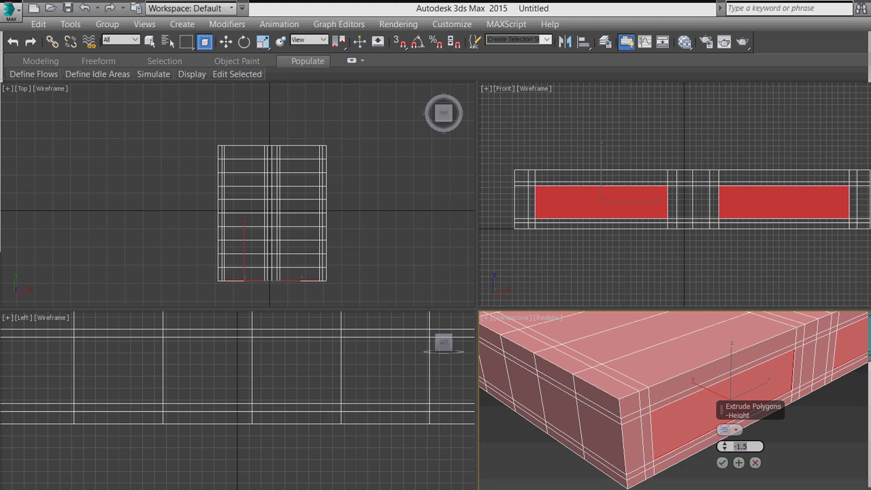
pyautogui.keyDown('alt'); pyautogui.moveTo(674, 382); pyautogui.dragTo(674, 361, button='middle'); pyautogui.keyUp('alt')
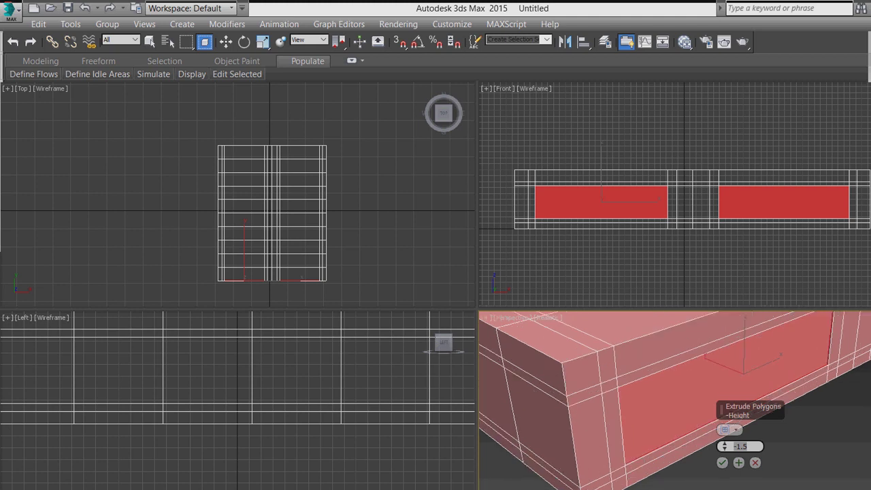
pyautogui.write('-3.0')
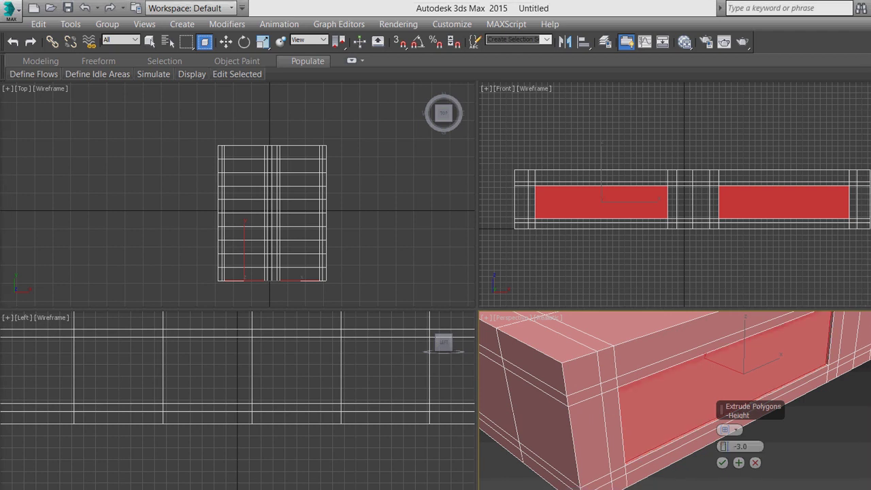
pyautogui.press('Return')
pyautogui.hotkey('ctrl', 'd')
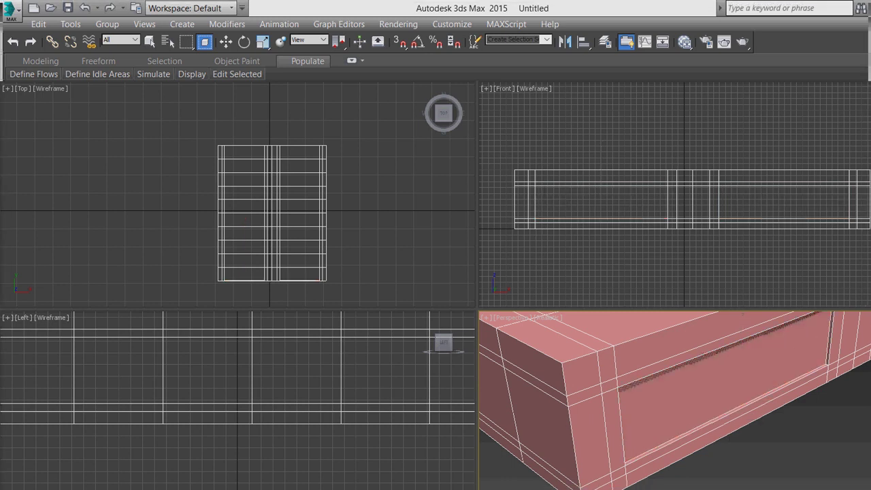
# - Select the four border strip polygons framing the left drawer panel
pyautogui.scroll(1, 675, 400)
pyautogui.scroll(1, 676, 400)
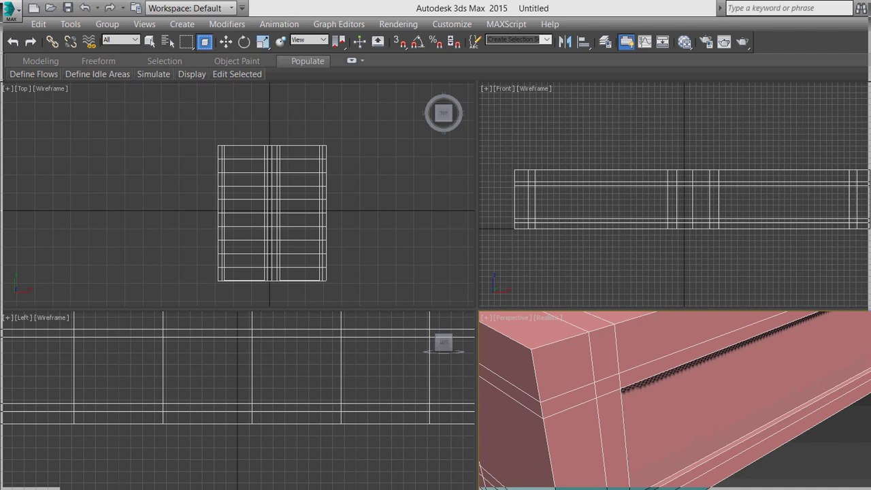
pyautogui.click(613, 435)
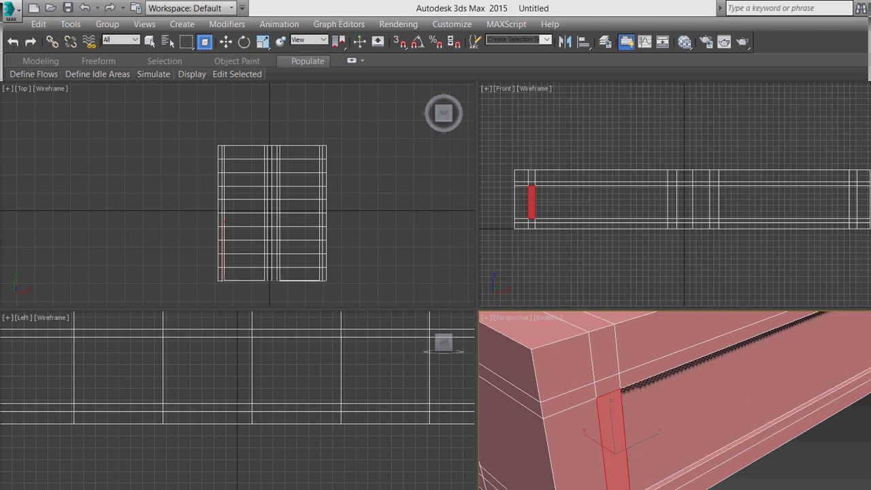
pyautogui.keyDown('ctrl'); pyautogui.click(687, 350); pyautogui.keyUp('ctrl')
pyautogui.keyDown('alt'); pyautogui.moveTo(674, 402); pyautogui.dragTo(708, 388, button='middle'); pyautogui.keyUp('alt')
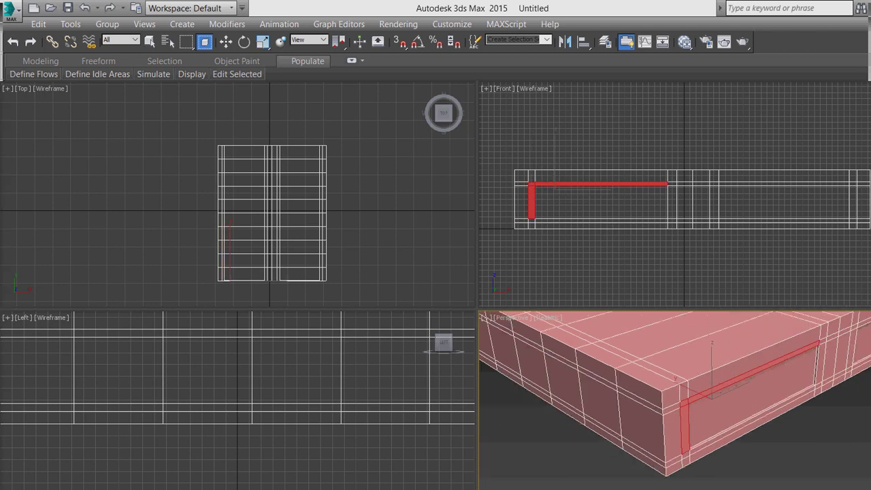
pyautogui.keyDown('ctrl'); pyautogui.click(822, 364); pyautogui.keyUp('ctrl')
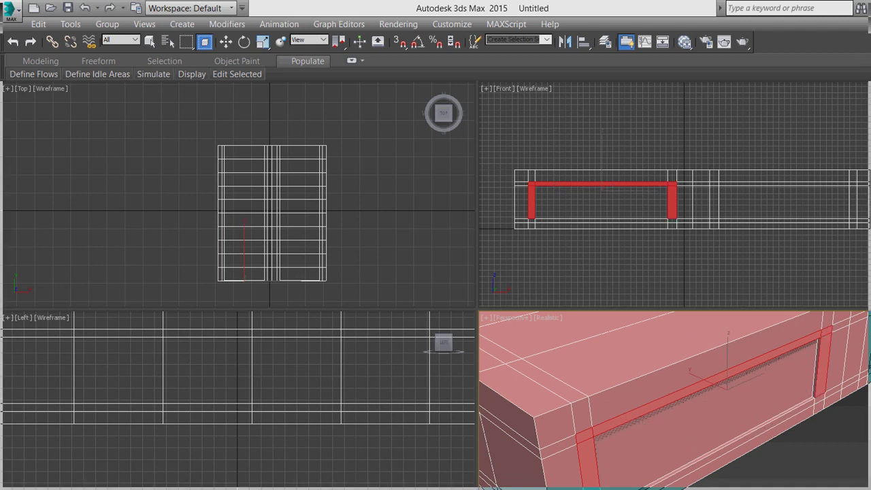
pyautogui.keyDown('ctrl'); pyautogui.click(599, 220); pyautogui.keyUp('ctrl')
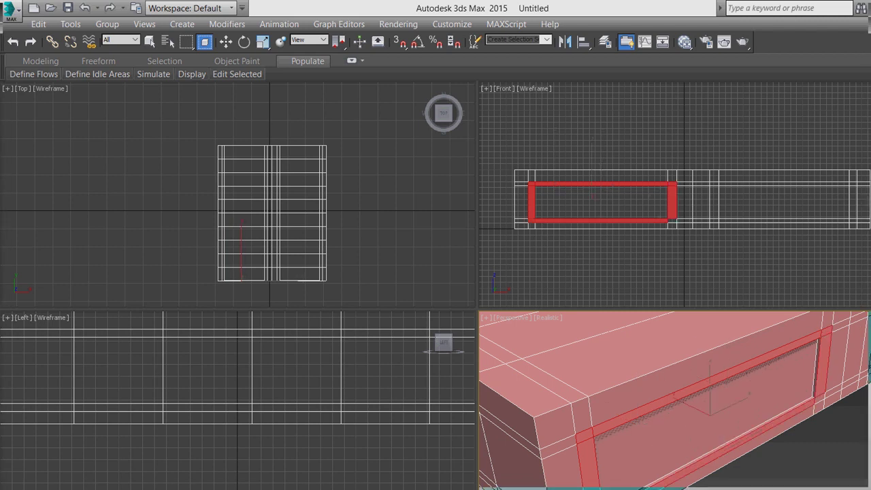
pyautogui.keyDown('alt'); pyautogui.moveTo(674, 402); pyautogui.dragTo(722, 409, button='middle'); pyautogui.keyUp('alt')
# - Add the four border strips around the right drawer panel to the selection
pyautogui.keyDown('ctrl'); pyautogui.click(714, 201); pyautogui.keyUp('ctrl')
pyautogui.keyDown('ctrl'); pyautogui.click(782, 221); pyautogui.keyUp('ctrl')
pyautogui.keyDown('ctrl'); pyautogui.click(783, 184); pyautogui.keyUp('ctrl')
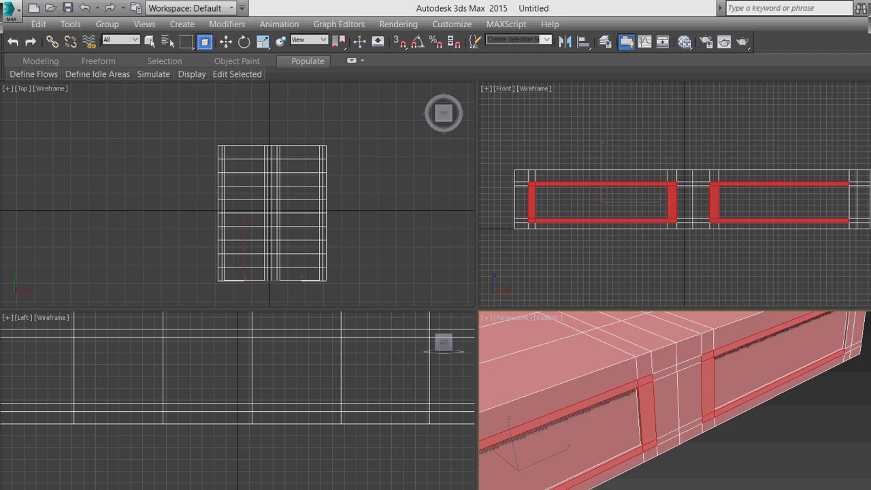
pyautogui.keyDown('alt'); pyautogui.moveTo(681, 401); pyautogui.dragTo(722, 408, button='middle'); pyautogui.keyUp('alt')
pyautogui.keyDown('ctrl'); pyautogui.click(853, 202); pyautogui.keyUp('ctrl')
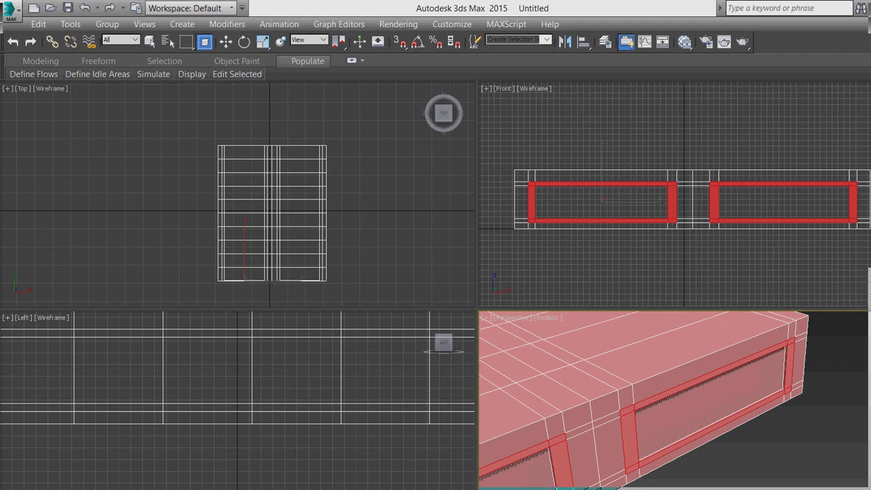
# - Extrude the selected frame strips outward with a height of 3.0
pyautogui.hotkey('shift', 'e')
pyautogui.click(740, 446)
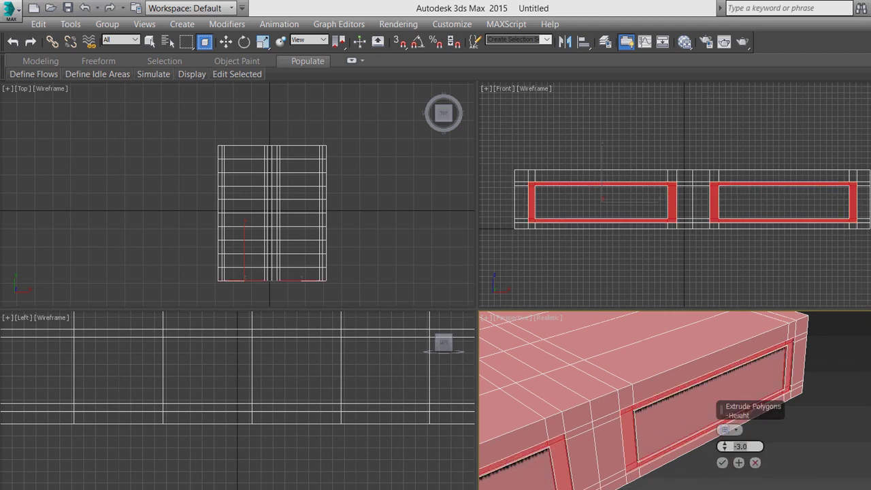
pyautogui.press('BackSpace')
pyautogui.press('BackSpace')
pyautogui.press('BackSpace')
pyautogui.press('BackSpace')
pyautogui.write('3.0')
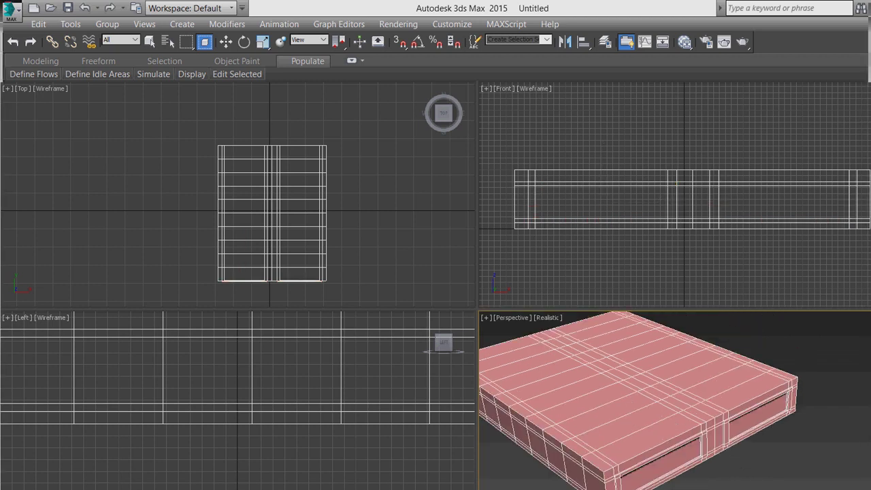
# - Orbit to inspect the framed drawer fronts, zoom extents, then zoom into the base in the Top view
pyautogui.scroll(5, 674, 402)
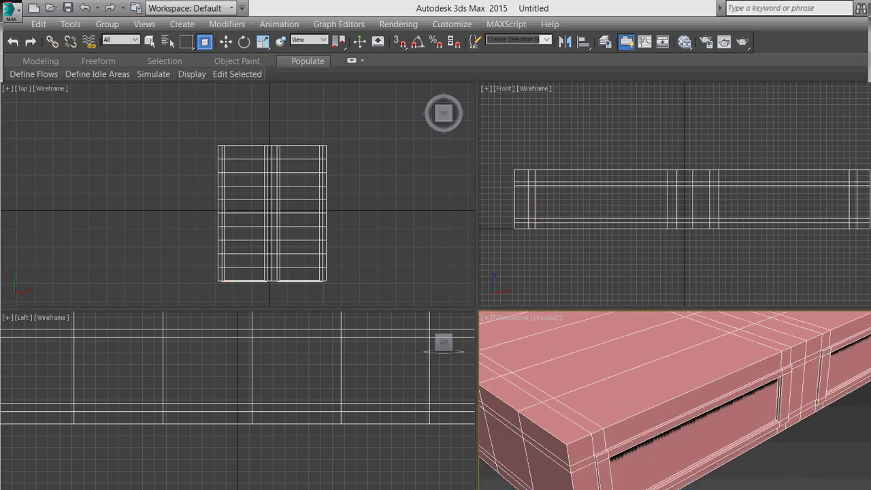
pyautogui.scroll(3, 674, 401)
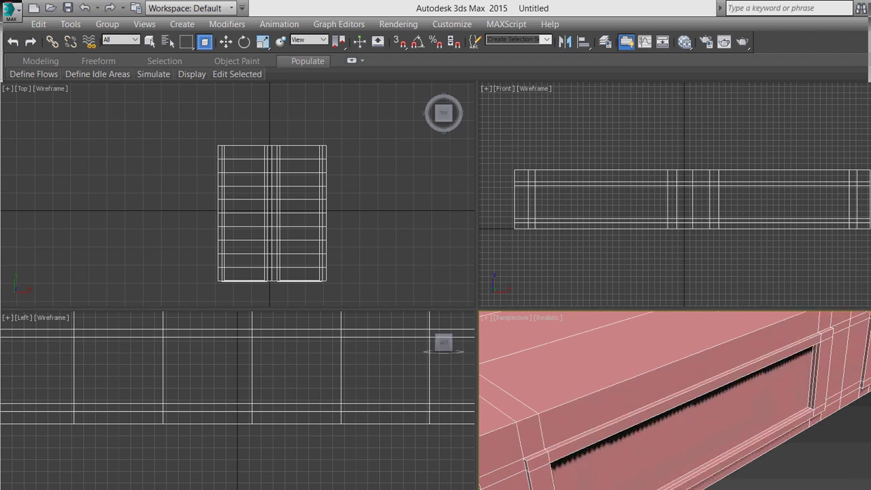
pyautogui.keyDown('alt'); pyautogui.moveTo(674, 402); pyautogui.dragTo(674, 381, button='middle'); pyautogui.keyUp('alt')
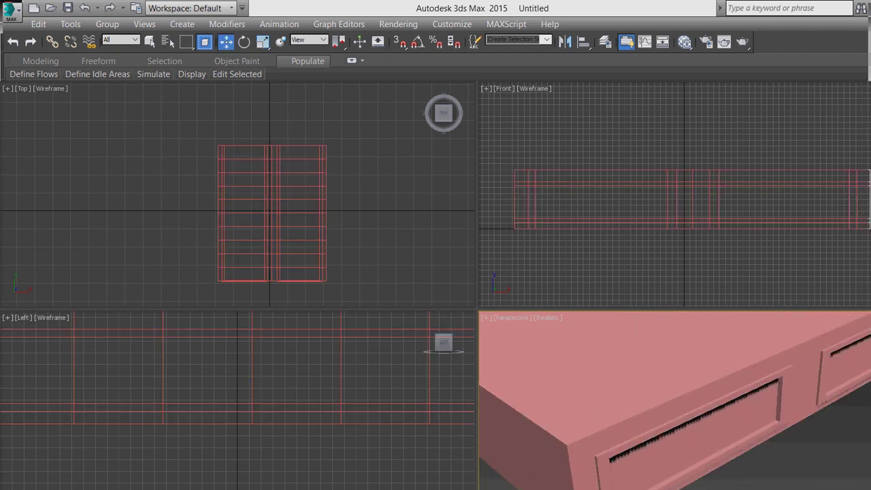
pyautogui.press('z')
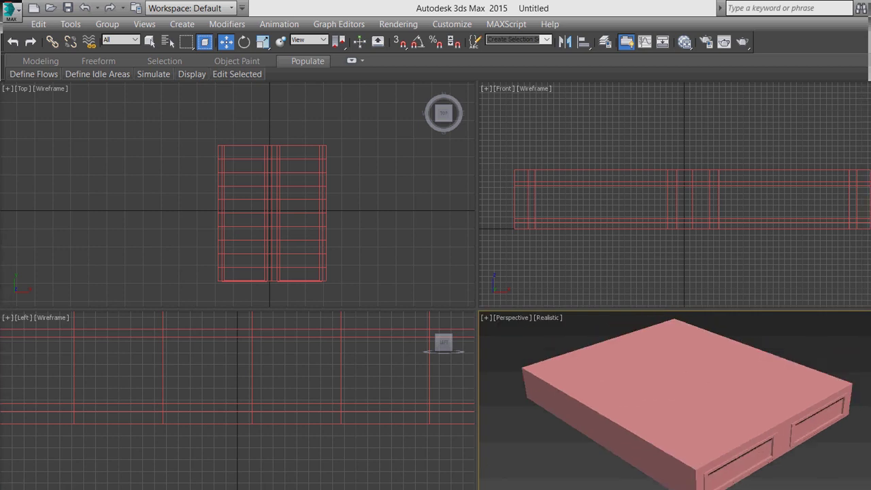
pyautogui.click(374, 205)
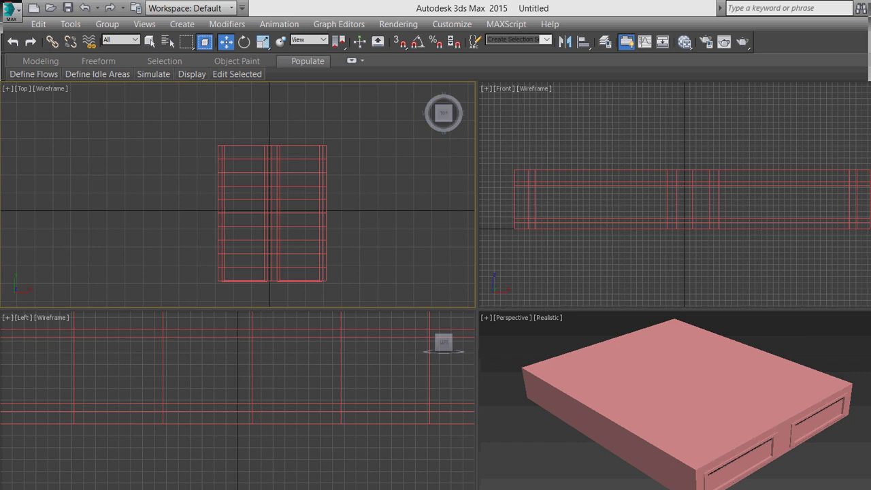
pyautogui.hotkey('ctrl', 'a')
pyautogui.scroll(3, 231, 140)
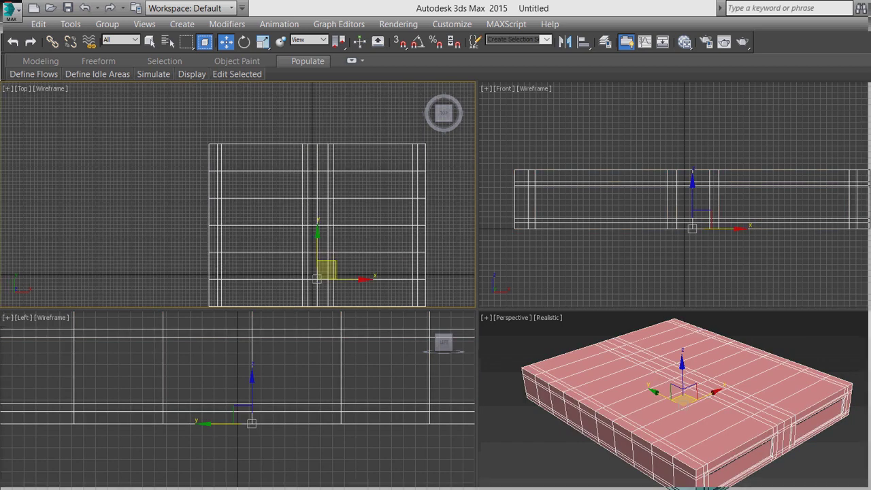
# - Select the row of polygons along the back edge of the base's top
pyautogui.press('x')
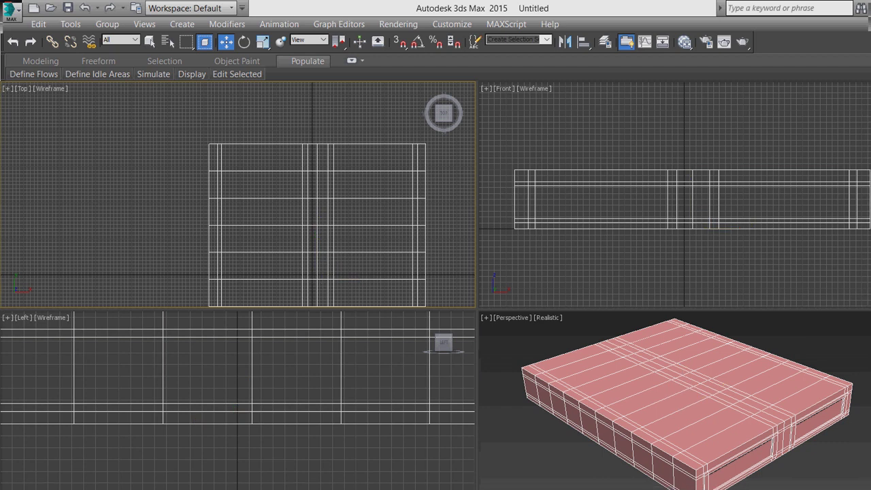
pyautogui.click(212, 157)
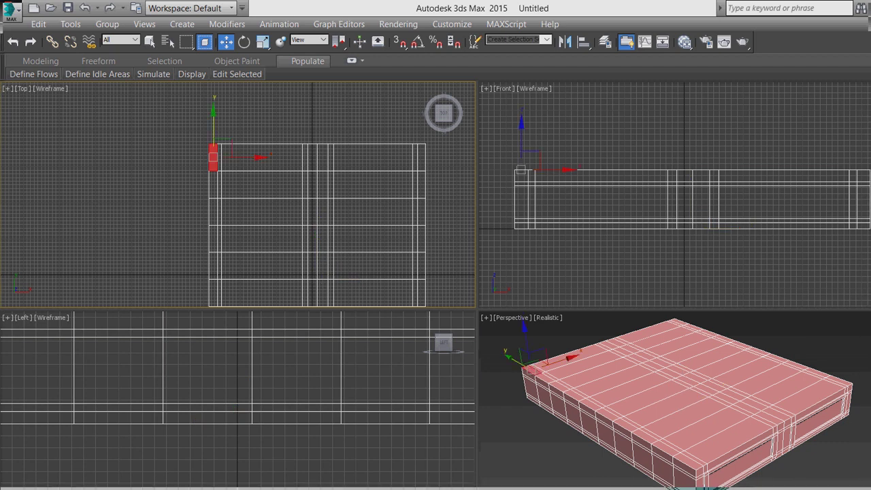
pyautogui.keyDown('ctrl'); pyautogui.click(273, 157); pyautogui.keyUp('ctrl')
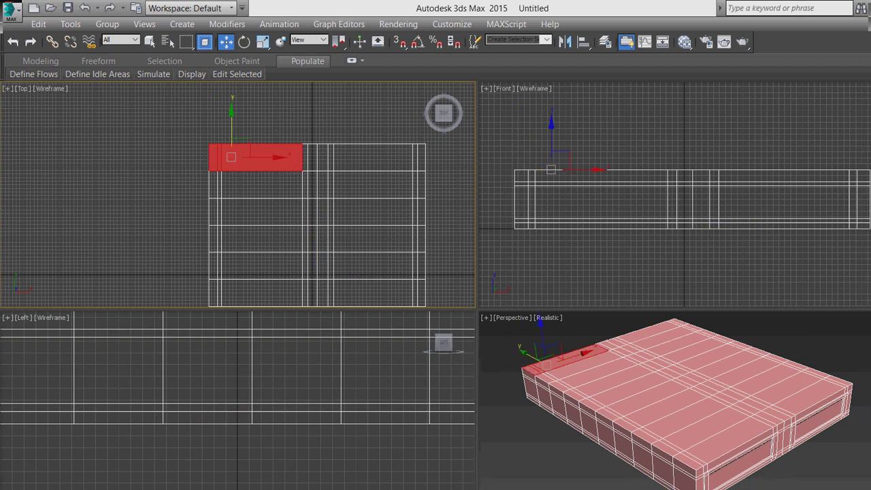
pyautogui.keyDown('ctrl'); pyautogui.click(310, 157); pyautogui.keyUp('ctrl')
pyautogui.keyDown('ctrl'); pyautogui.click(324, 157); pyautogui.keyUp('ctrl')
pyautogui.keyDown('ctrl'); pyautogui.click(374, 158); pyautogui.keyUp('ctrl')
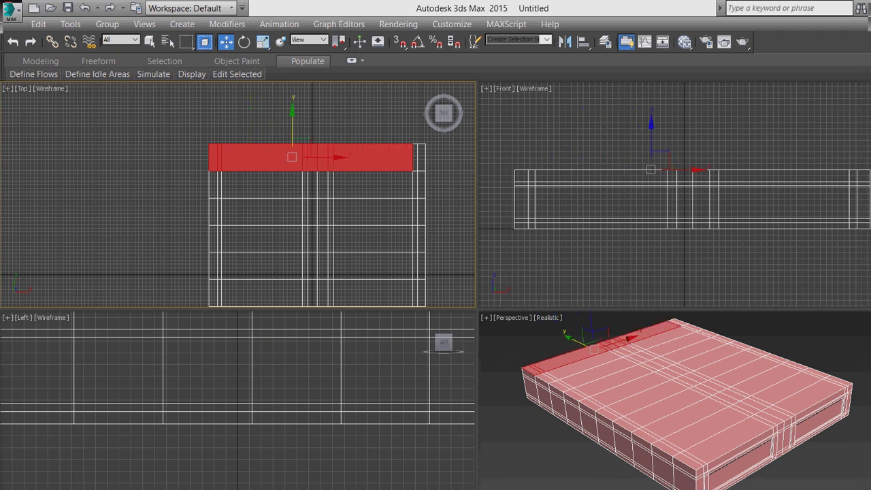
pyautogui.keyDown('ctrl'); pyautogui.click(419, 158); pyautogui.keyUp('ctrl')
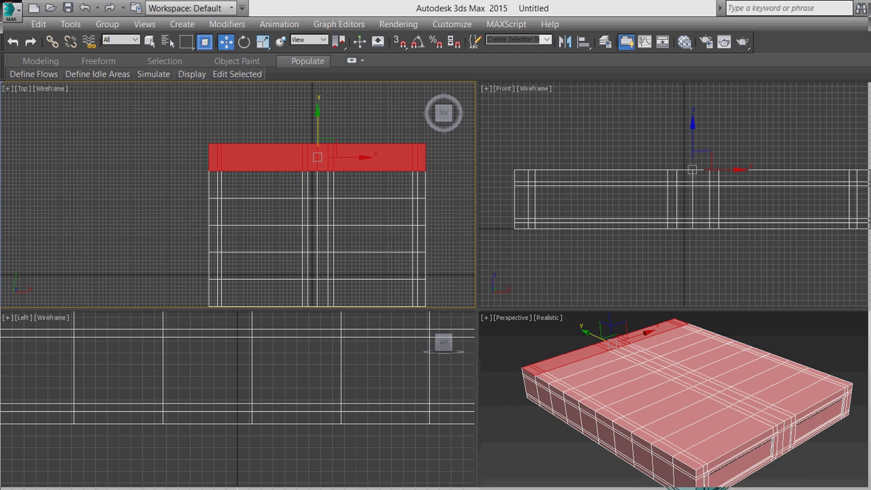
# - Extrude the back-strip polygons upward to a height of 80 to form the headboard
pyautogui.hotkey('shift', 'e')
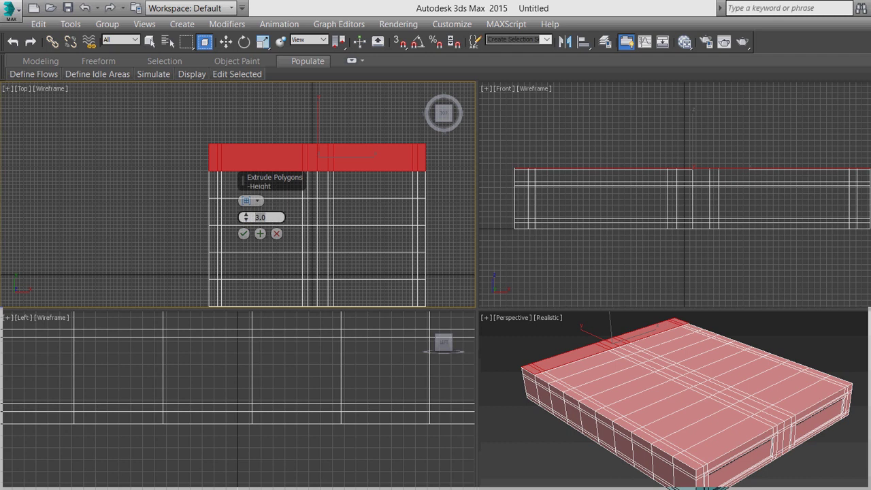
pyautogui.doubleClick(258, 217)
pyautogui.write('50')
pyautogui.press('Return')
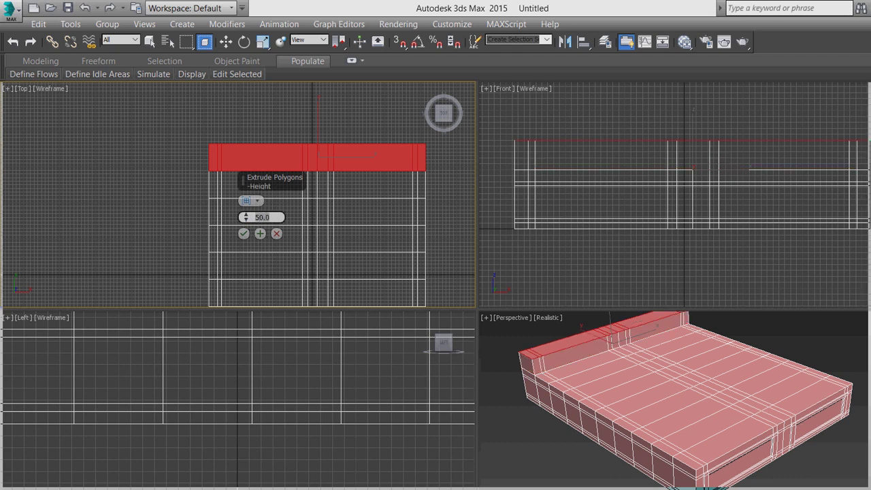
pyautogui.doubleClick(261, 217)
pyautogui.write('80')
pyautogui.press('Return')
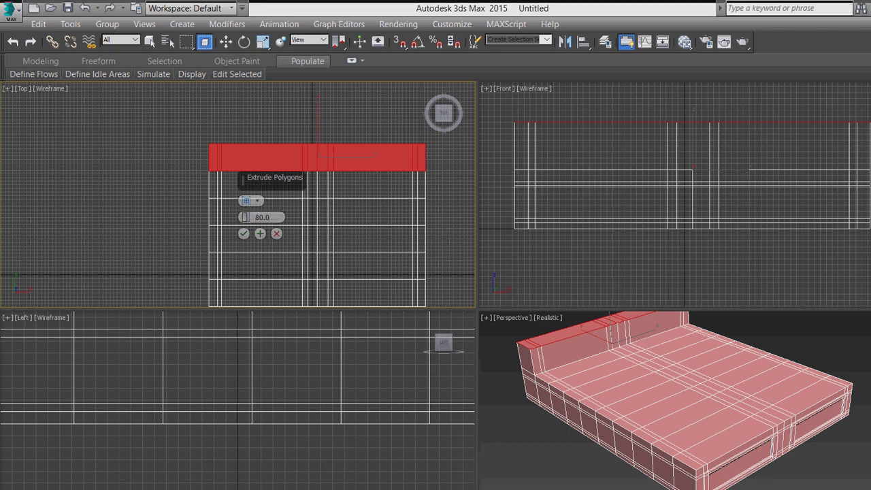
pyautogui.press('Return')
pyautogui.click(263, 264)
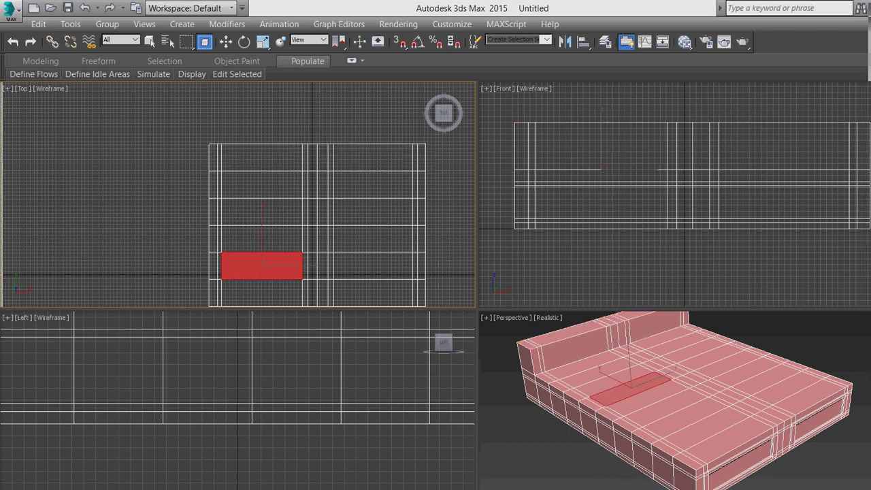
# - Draw a segmented Plane in the Top viewport slightly larger than the bed's footprint
pyautogui.click(804, 334)
pyautogui.scroll(3, 599, 381)
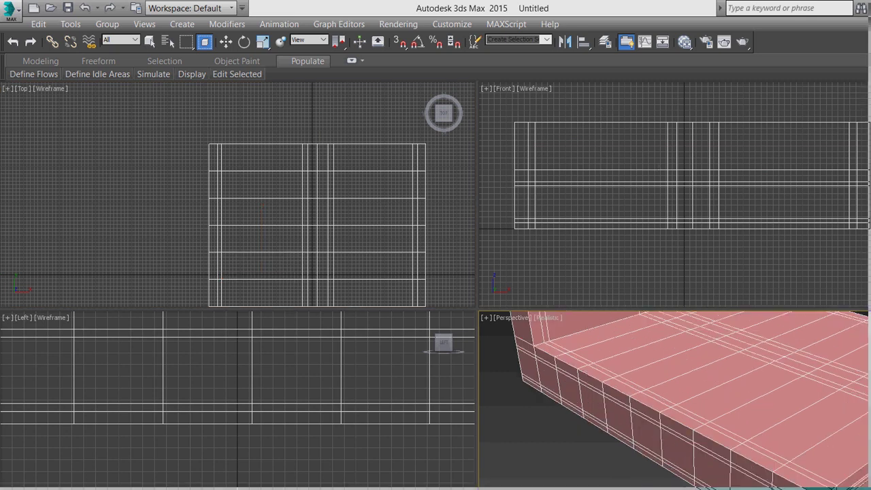
pyautogui.press('z')
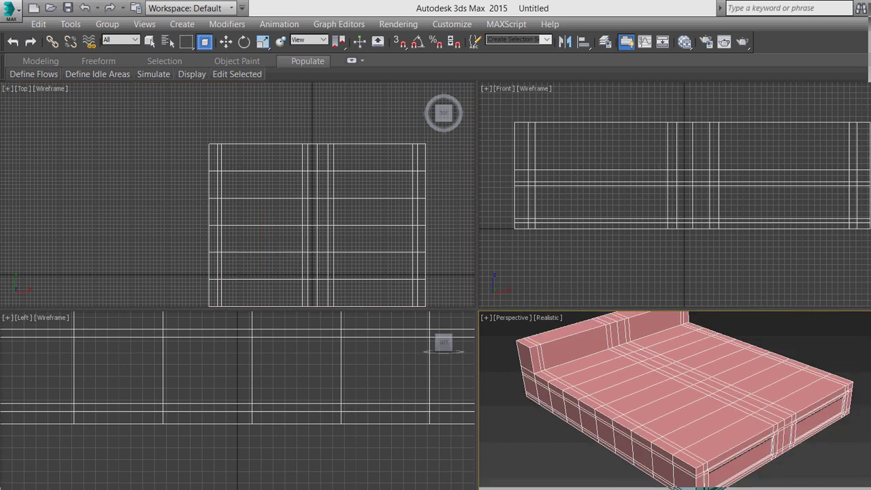
pyautogui.press('w')
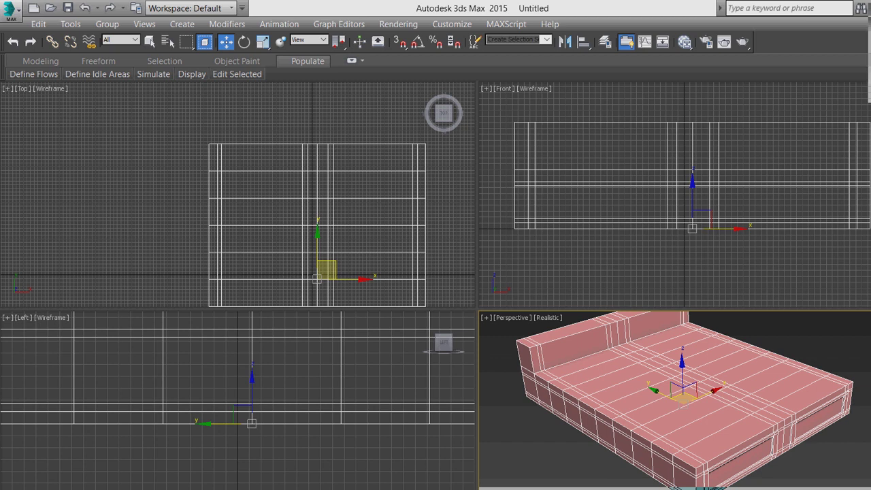
pyautogui.press('q')
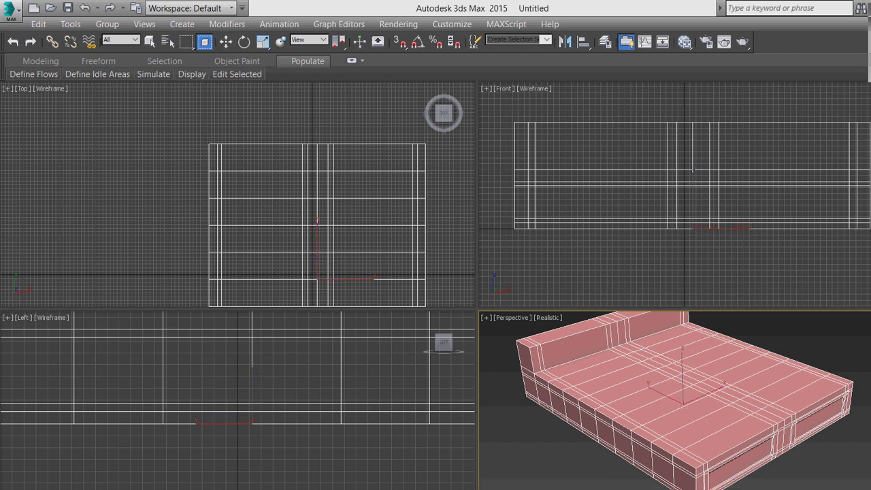
pyautogui.scroll(-3, 298, 179)
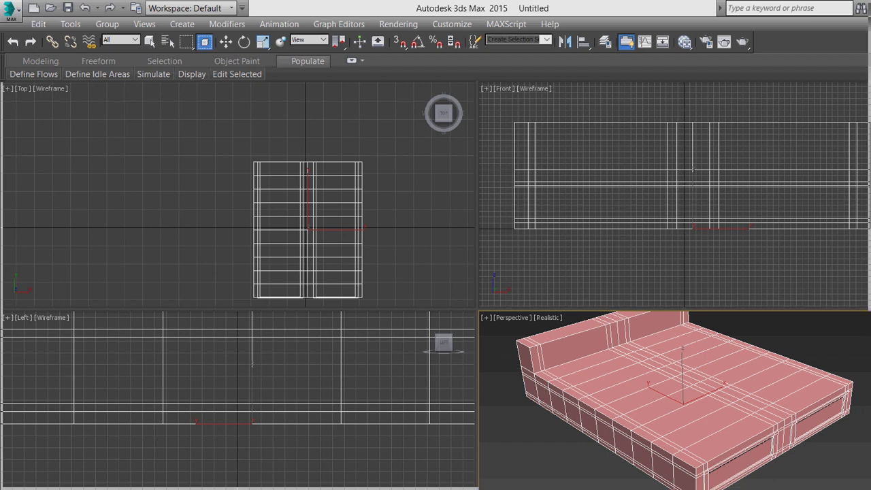
pyautogui.moveTo(250, 178)
pyautogui.mouseDown()
pyautogui.moveTo(370, 278)
pyautogui.moveTo(370, 300)
pyautogui.moveTo(378, 300)
pyautogui.mouseUp()
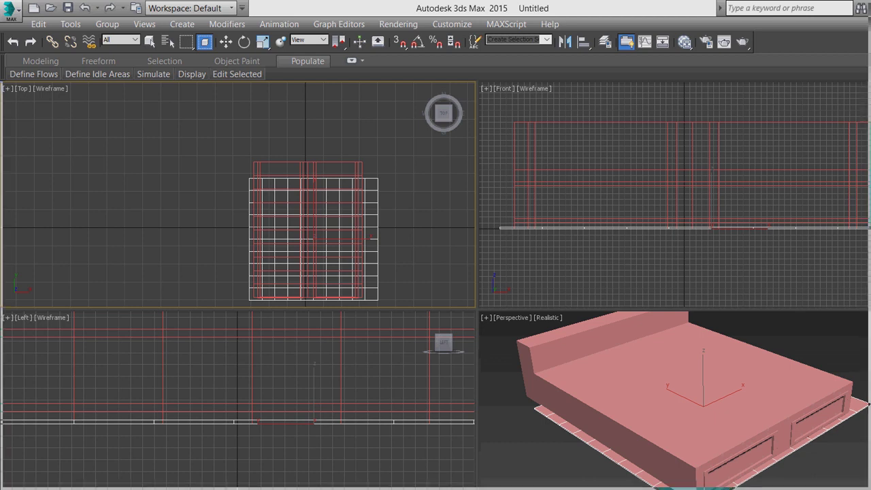
# - Raise the plane above the bed's top and nudge it to centre over the bed
pyautogui.click(613, 463)
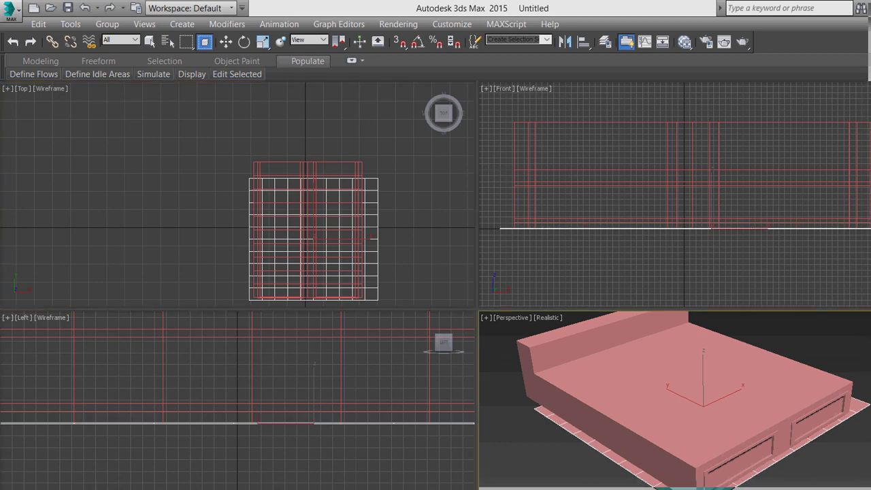
pyautogui.press('w')
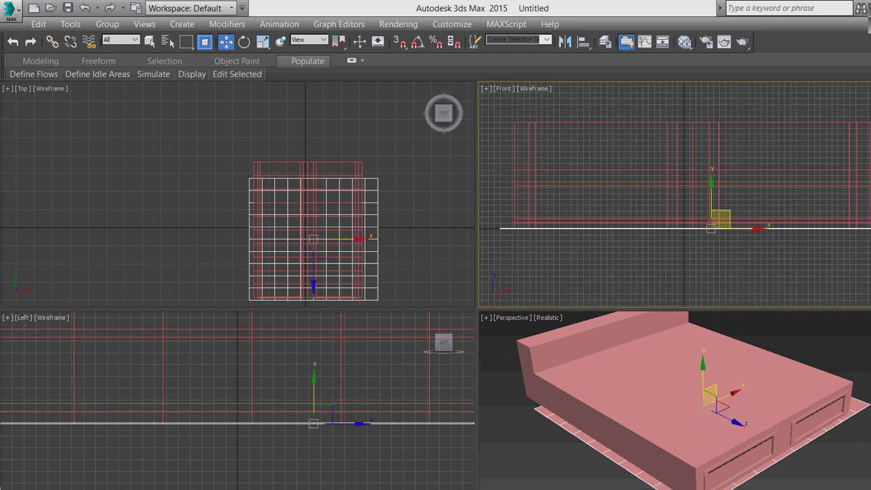
pyautogui.moveTo(711, 197); pyautogui.dragTo(711, 139)
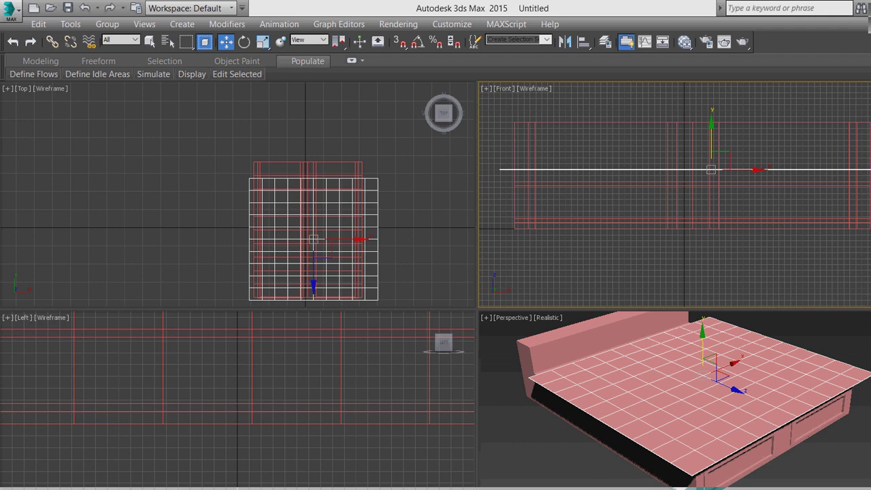
pyautogui.scroll(-5, 237, 401)
pyautogui.scroll(5, 289, 354)
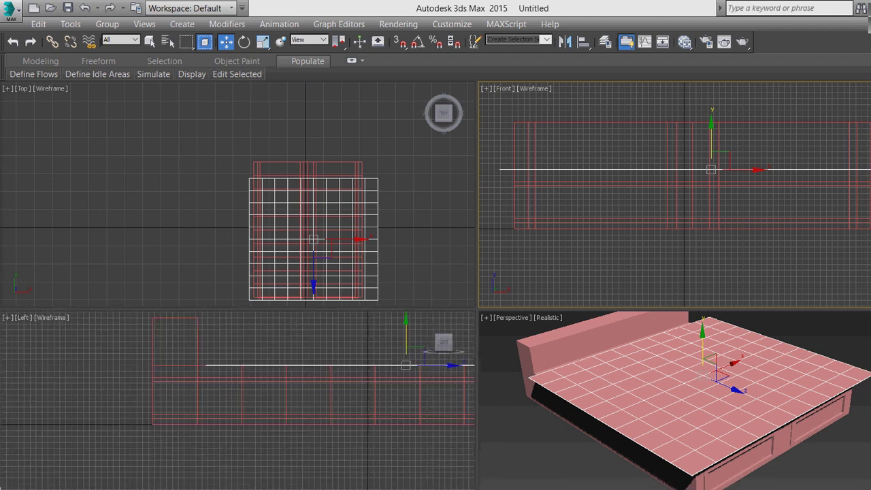
pyautogui.moveTo(289, 354); pyautogui.dragTo(307, 358, button='middle')
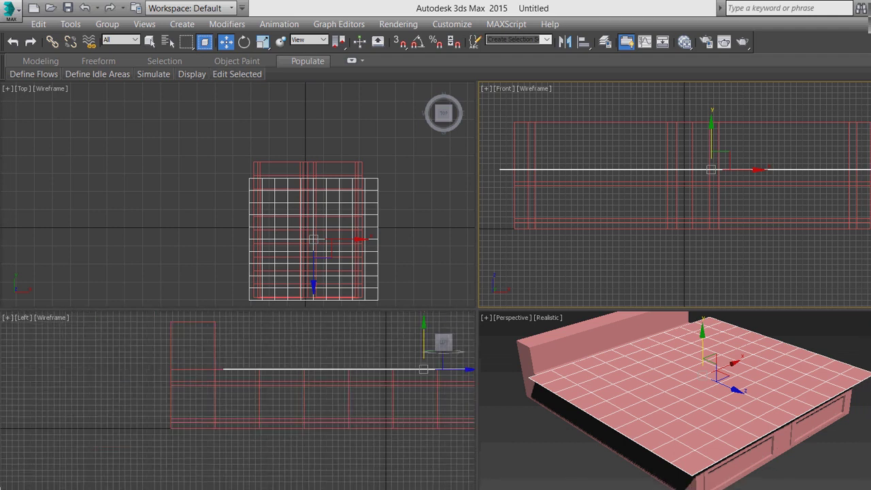
pyautogui.moveTo(359, 239); pyautogui.dragTo(352, 239)
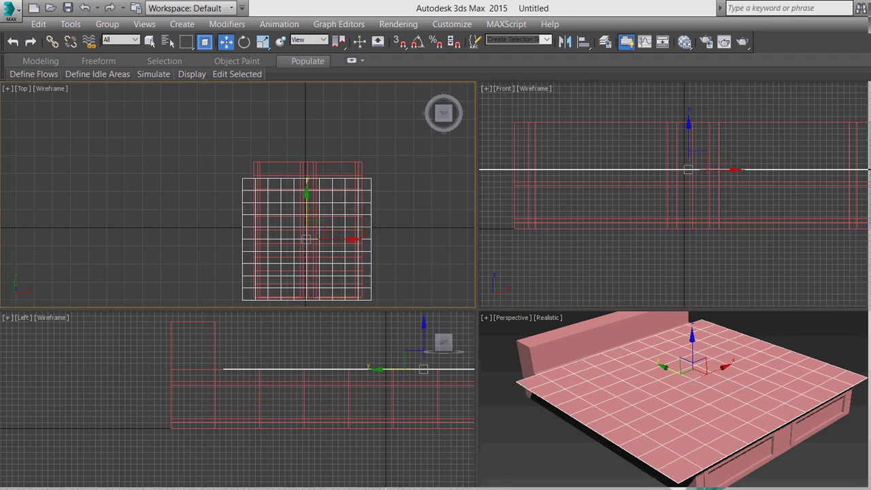
pyautogui.moveTo(308, 204); pyautogui.dragTo(307, 203)
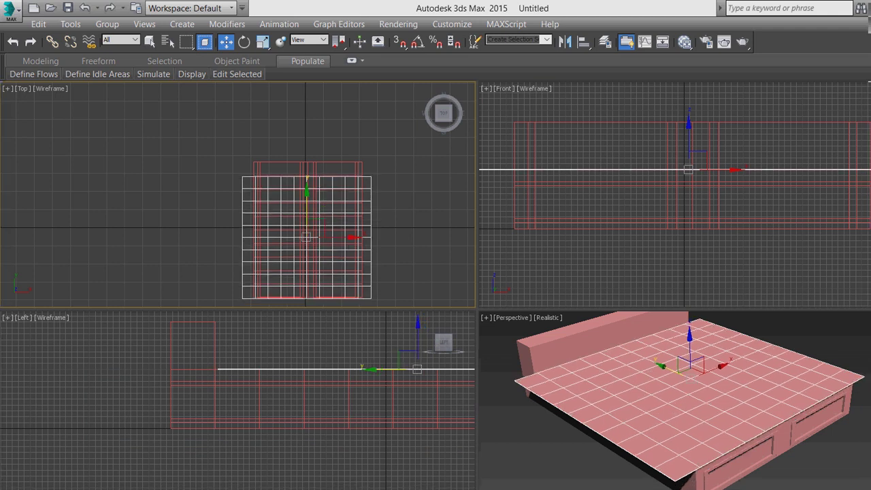
# - Give the cover plane a light blue object colour
pyautogui.click(587, 260)
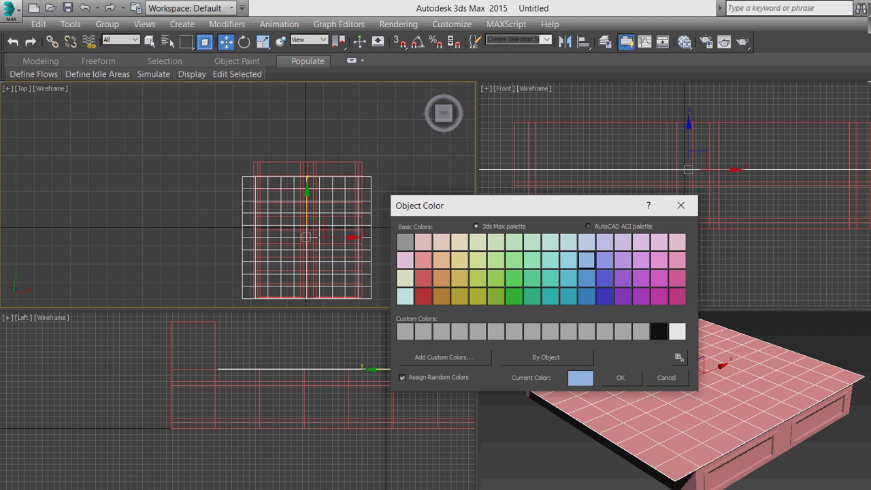
pyautogui.press('Return')
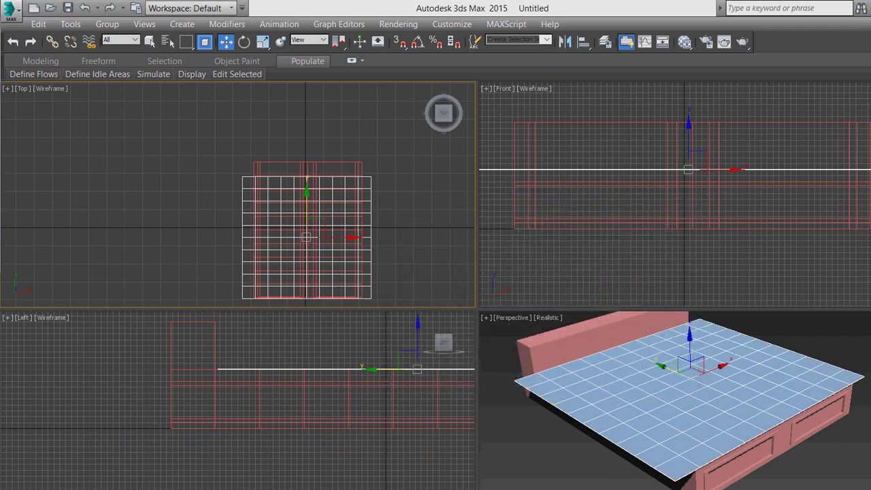
pyautogui.scroll(2, 286, 224)
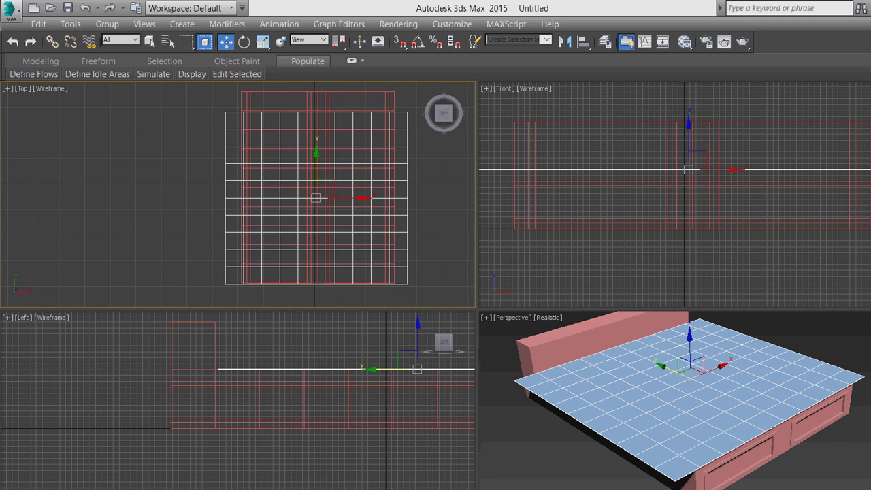
# - Delete the thin board at the plane's right edge, then undo the deletion and deselect
pyautogui.press('x')
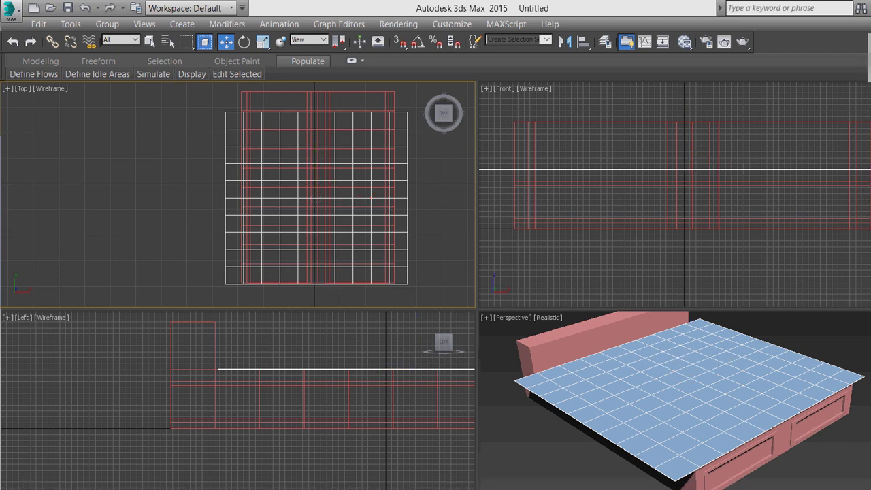
pyautogui.click(388, 197)
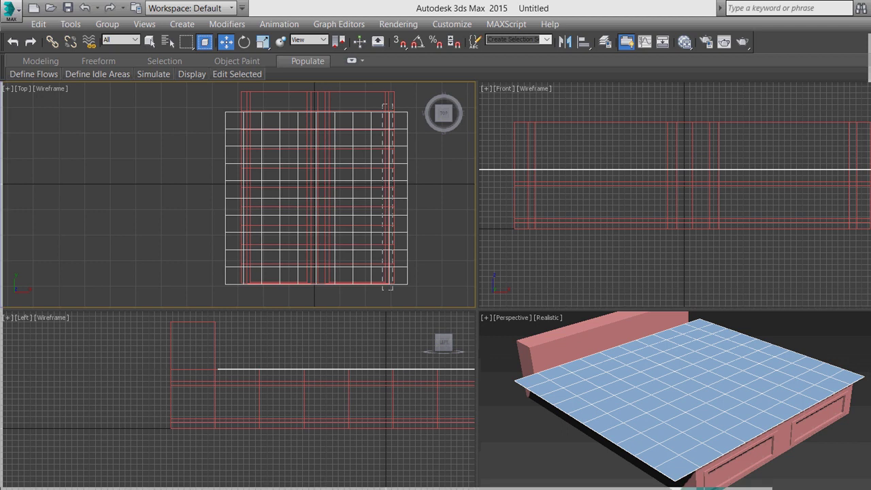
pyautogui.press('Delete')
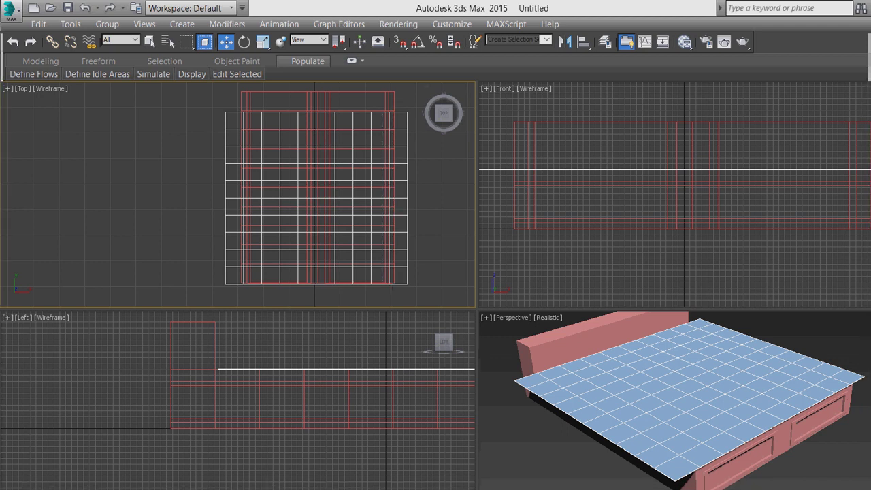
pyautogui.hotkey('ctrl', 'z')
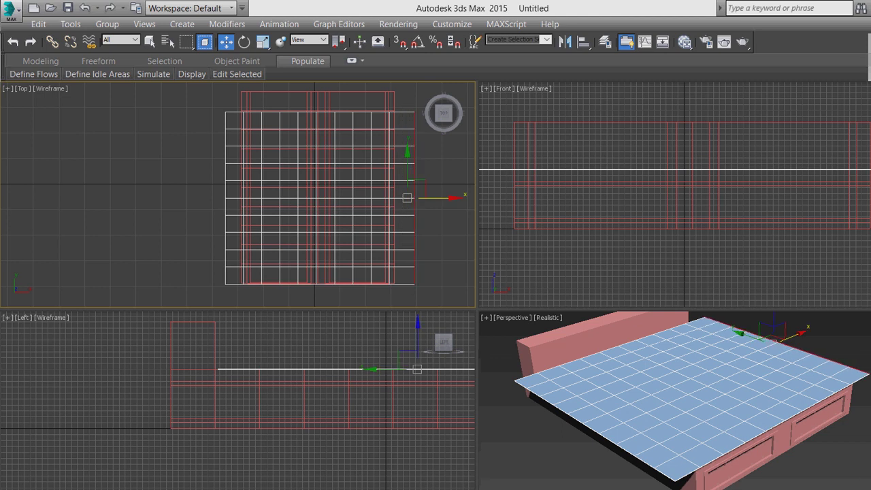
pyautogui.hotkey('ctrl', 'z')
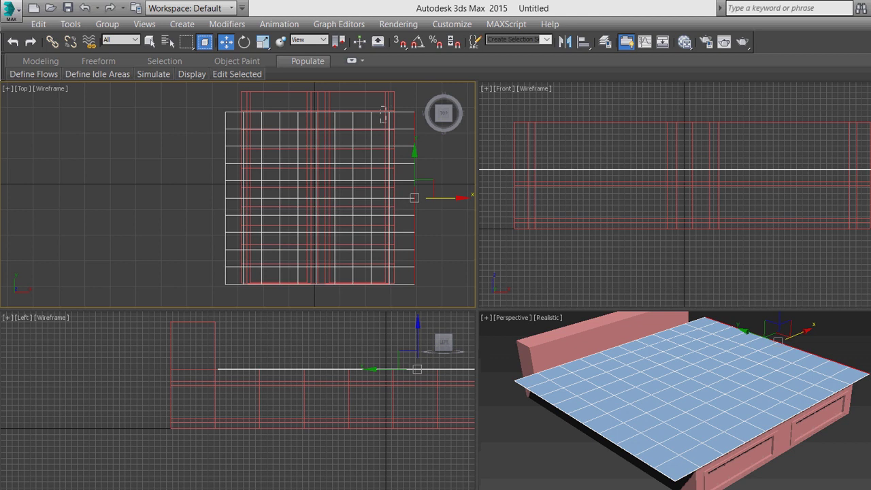
pyautogui.hotkey('ctrl', 'z')
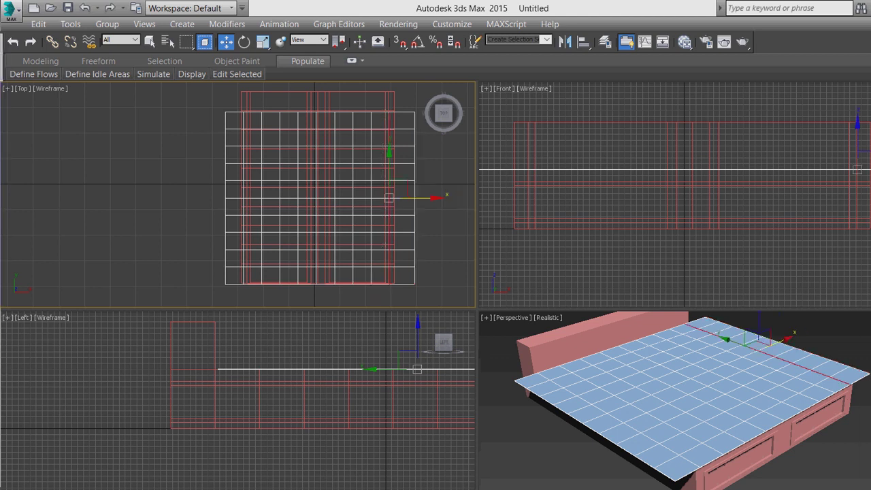
pyautogui.hotkey('ctrl', 'd')
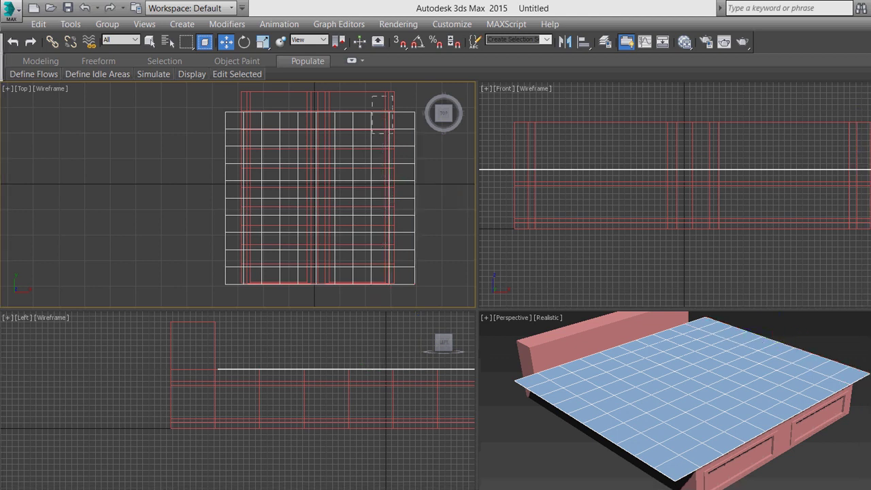
# - Select the grid cover and shift it slightly left to centre it over the bed
pyautogui.click(390, 195)
pyautogui.scroll(5, 399, 195)
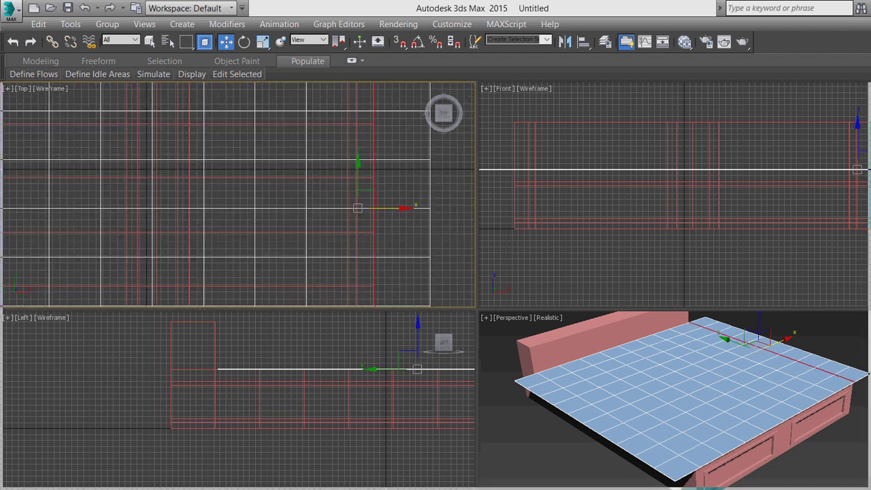
pyautogui.scroll(-5, 398, 217)
pyautogui.moveTo(398, 220); pyautogui.dragTo(246, 219)
pyautogui.moveTo(246, 220); pyautogui.dragTo(340, 169, button='middle')
pyautogui.scroll(-1, 337, 265)
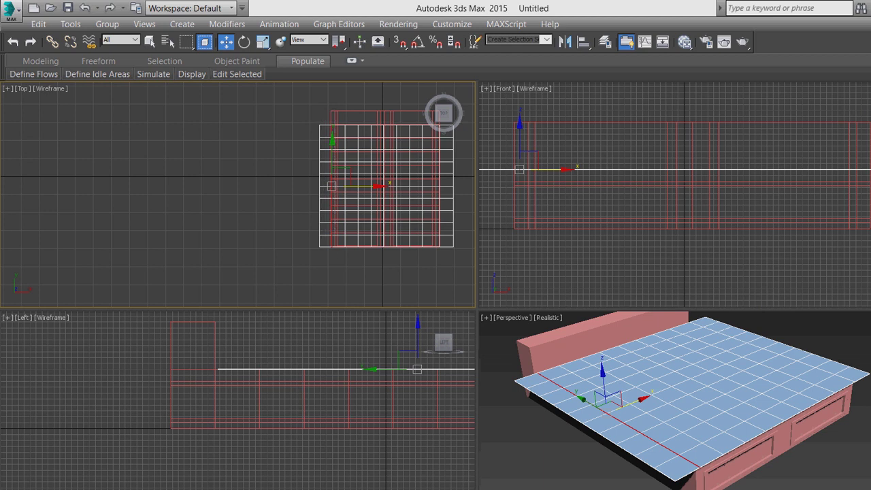
pyautogui.scroll(2, 346, 202)
pyautogui.scroll(4, 347, 202)
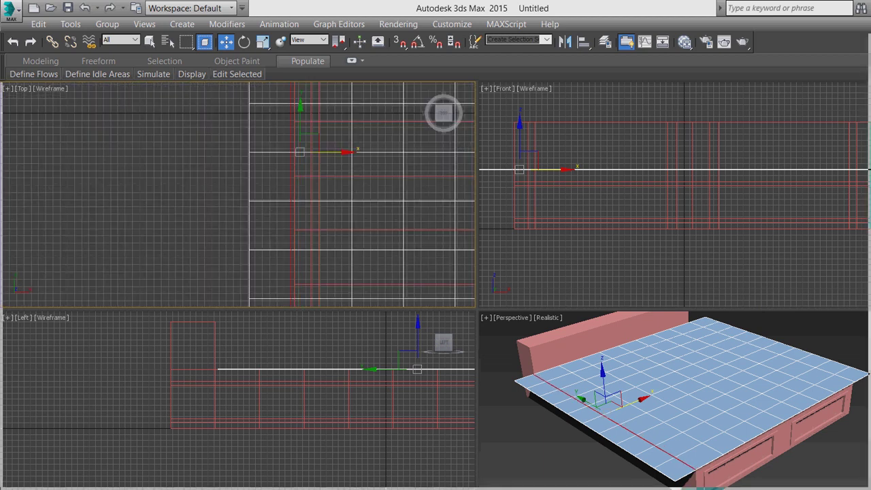
pyautogui.scroll(-4, 333, 194)
pyautogui.scroll(-3, 333, 194)
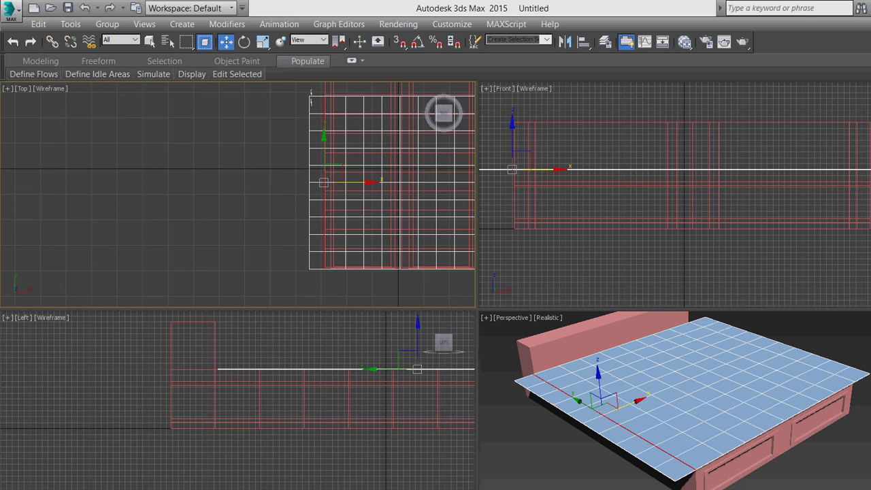
pyautogui.moveTo(361, 182); pyautogui.dragTo(347, 183)
pyautogui.scroll(-2, 351, 263)
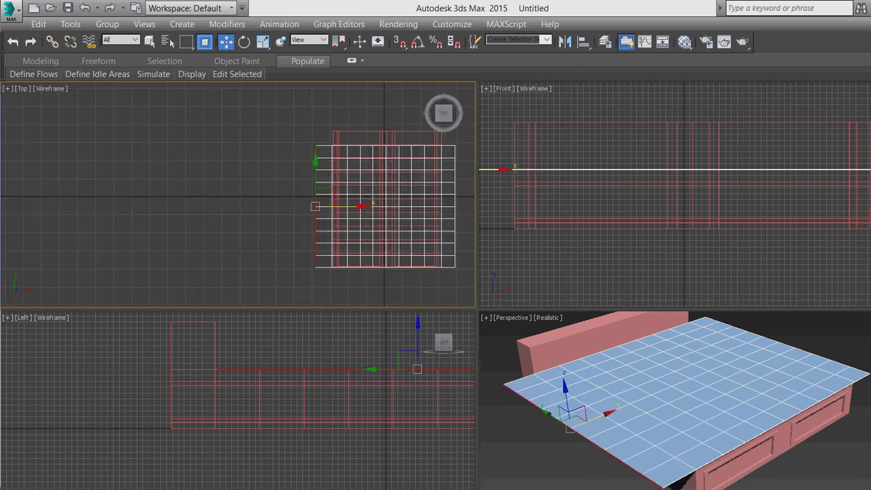
# - Stretch the cover's foot-end face row out past the bed's foot
pyautogui.moveTo(462, 252); pyautogui.dragTo(317, 282)
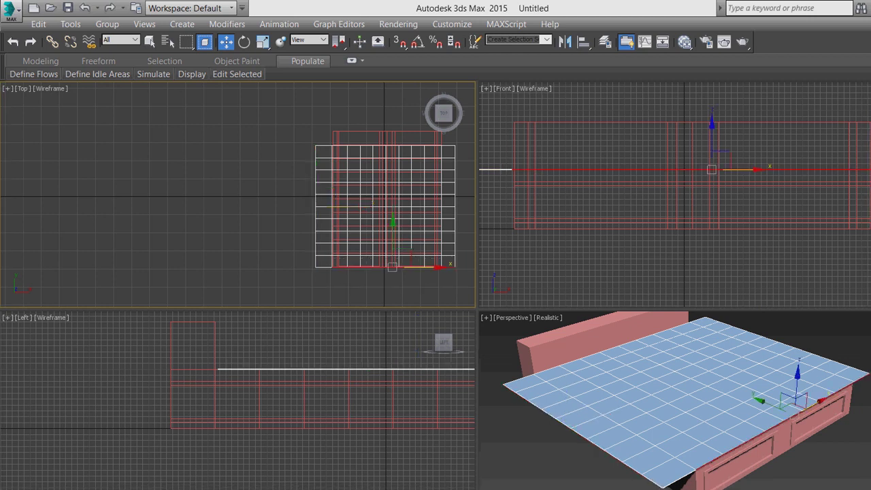
pyautogui.moveTo(461, 252); pyautogui.dragTo(287, 282)
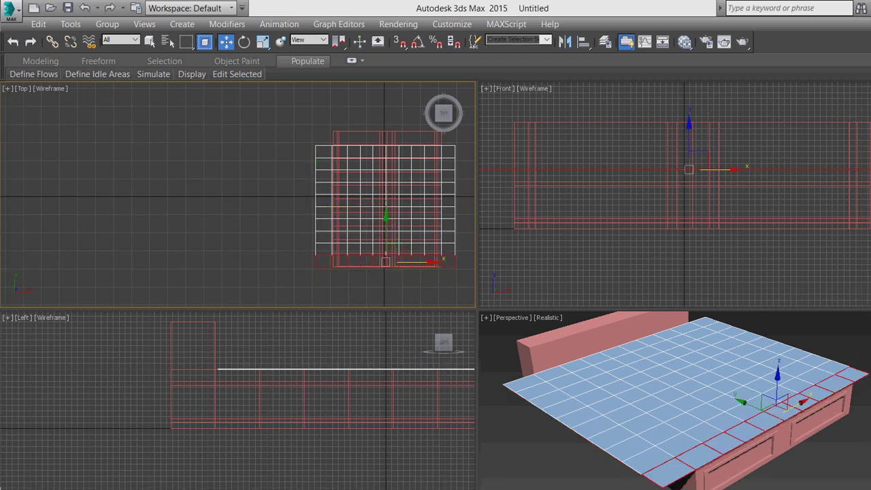
pyautogui.moveTo(386, 231); pyautogui.dragTo(386, 246)
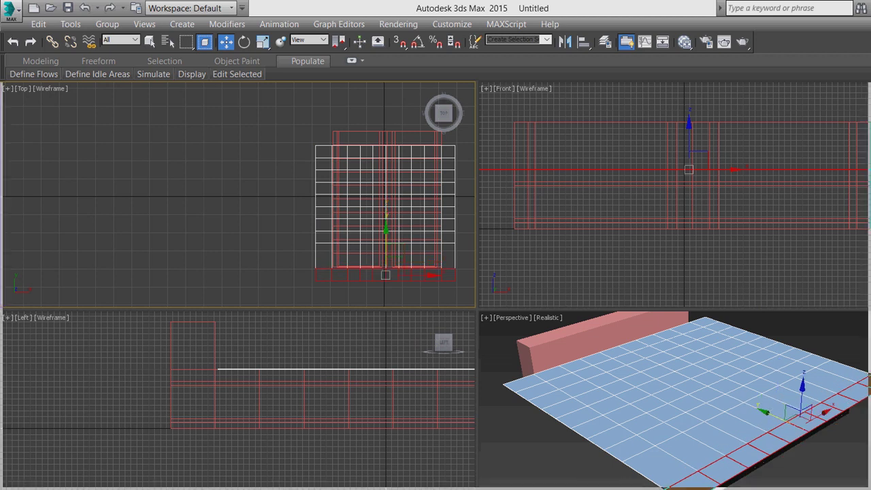
pyautogui.hotkey('ctrl', 'd')
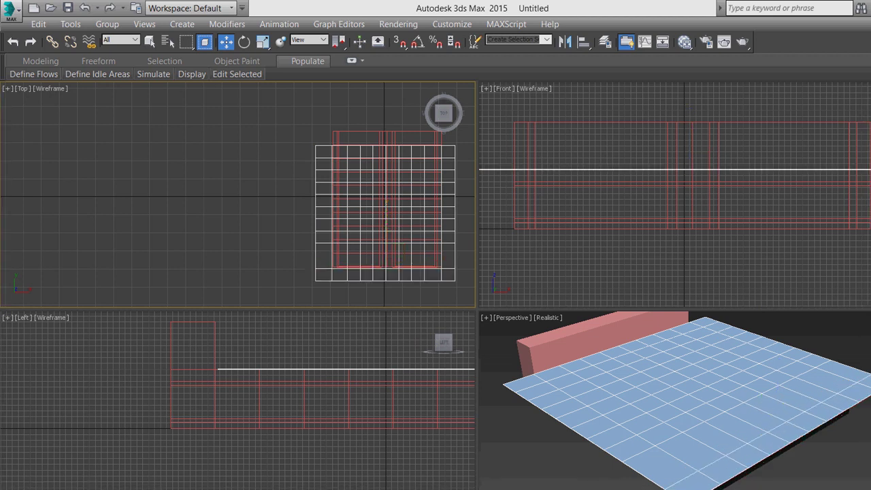
# - Select the cover's bottom-edge vertices and lower them in the Front view
pyautogui.moveTo(337, 276); pyautogui.dragTo(458, 301)
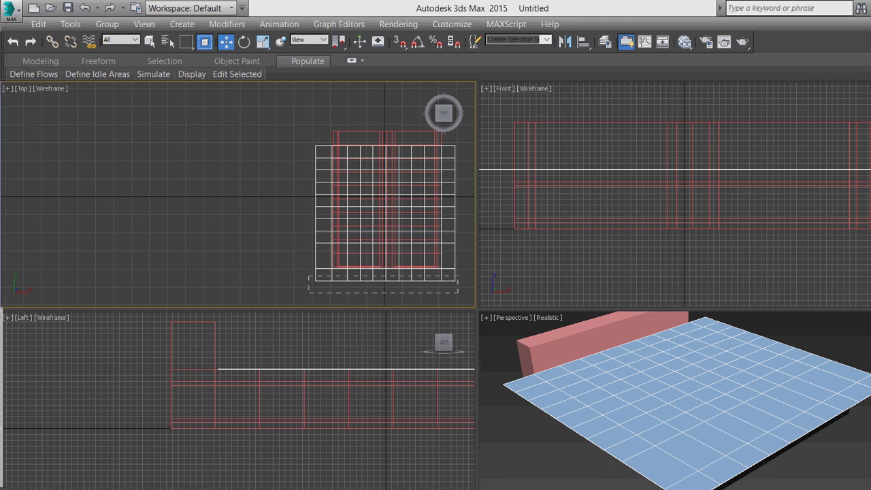
pyautogui.scroll(-2, 707, 218)
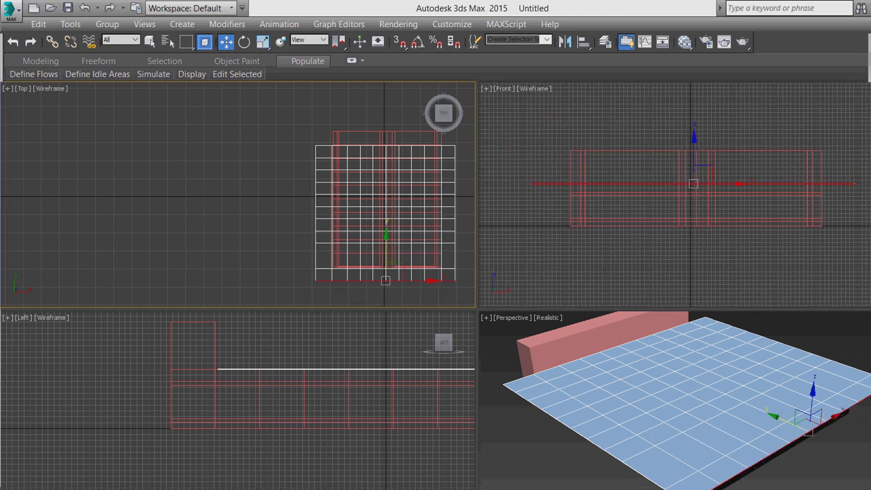
pyautogui.rightClick(708, 219)
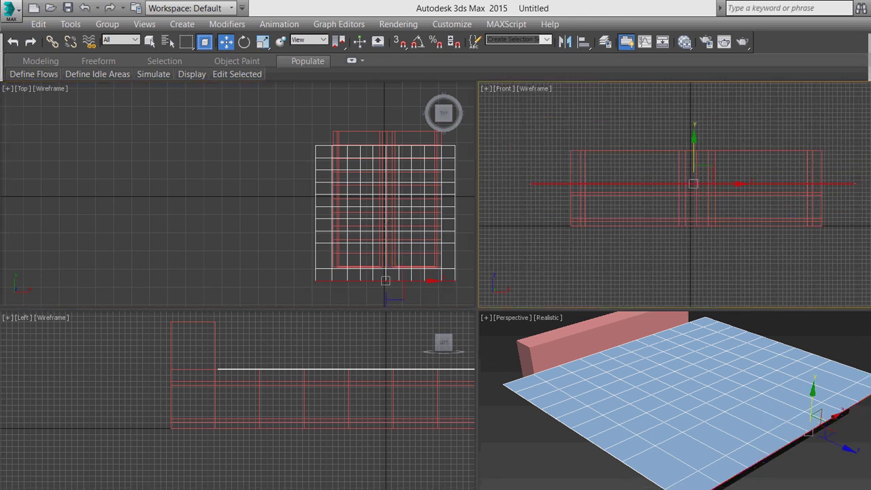
pyautogui.moveTo(694, 164); pyautogui.dragTo(694, 196)
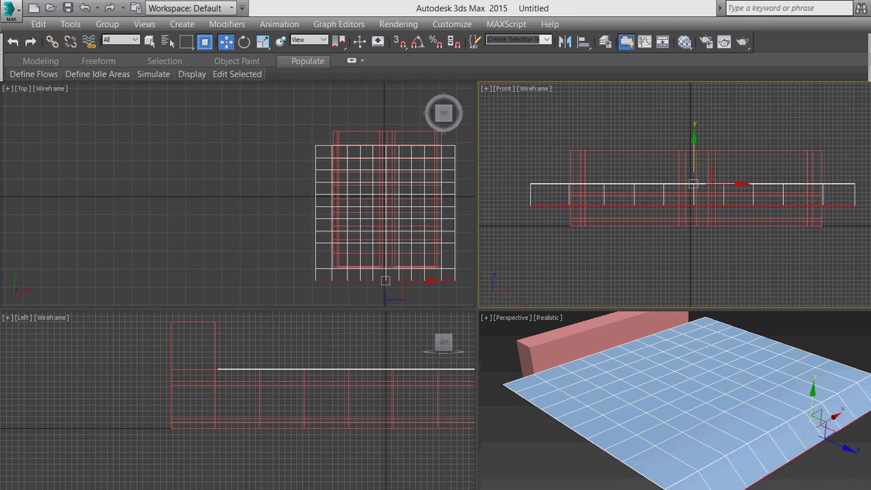
# - In the Left view, pull the sloped foot end back so it hangs vertically
pyautogui.moveTo(408, 382); pyautogui.dragTo(272, 339, button='middle')
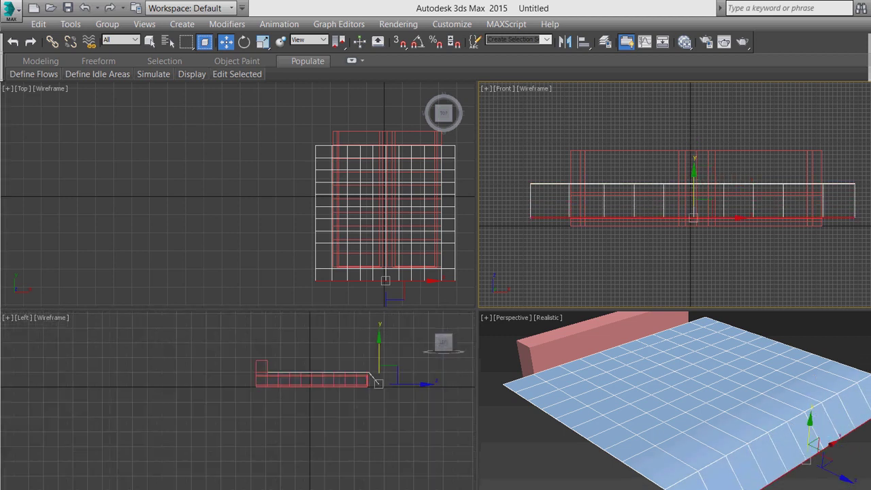
pyautogui.scroll(3, 398, 376)
pyautogui.rightClick(399, 376)
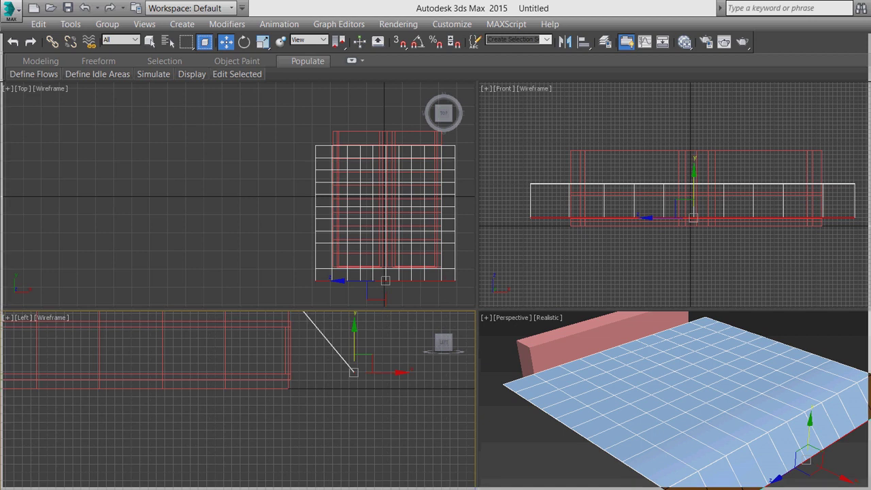
pyautogui.moveTo(353, 372); pyautogui.dragTo(298, 371)
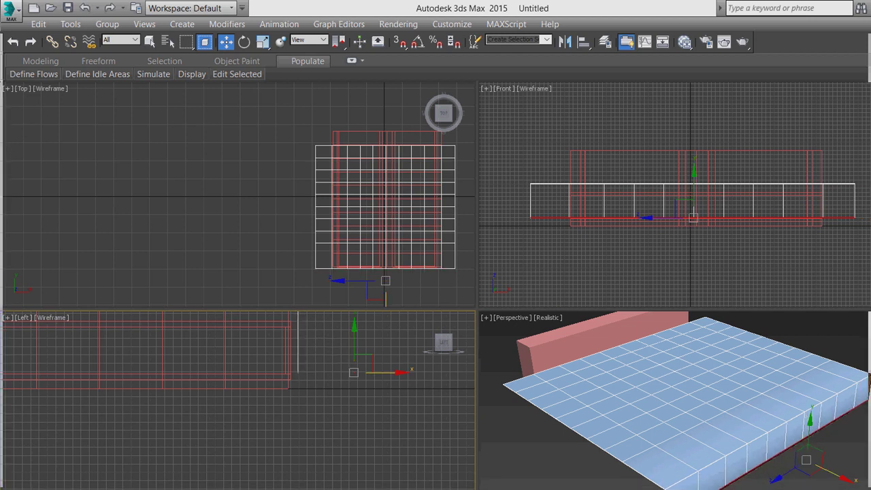
pyautogui.moveTo(300, 375); pyautogui.dragTo(310, 391, button='middle')
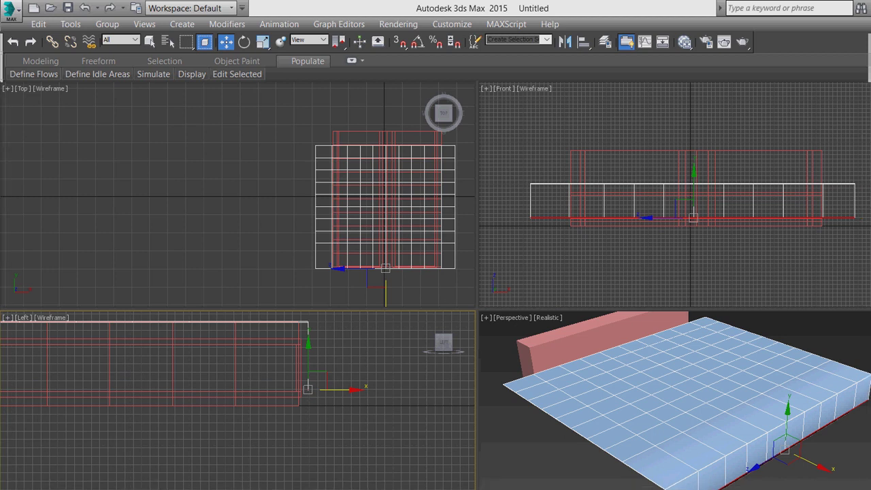
pyautogui.press('F6')
pyautogui.moveTo(307, 390); pyautogui.dragTo(307, 359)
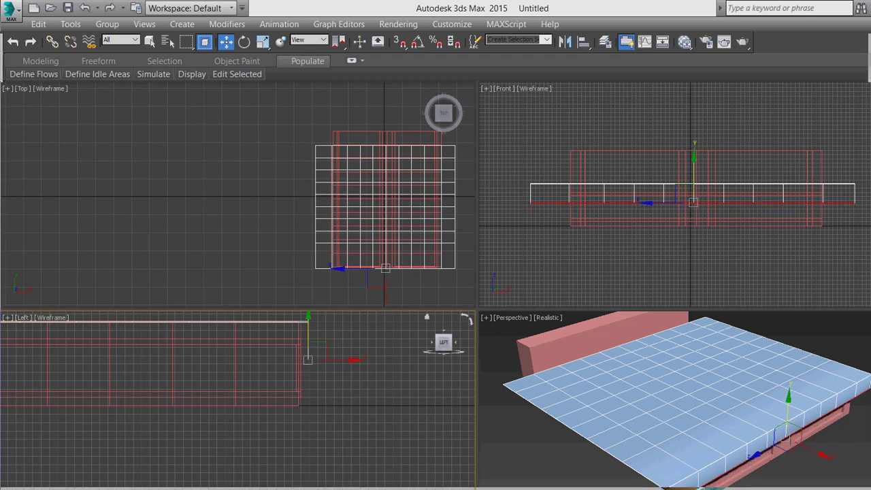
# - Lower the cover's left-edge vertices over the bed side and slide them until vertical
pyautogui.moveTo(317, 267); pyautogui.dragTo(286, 136)
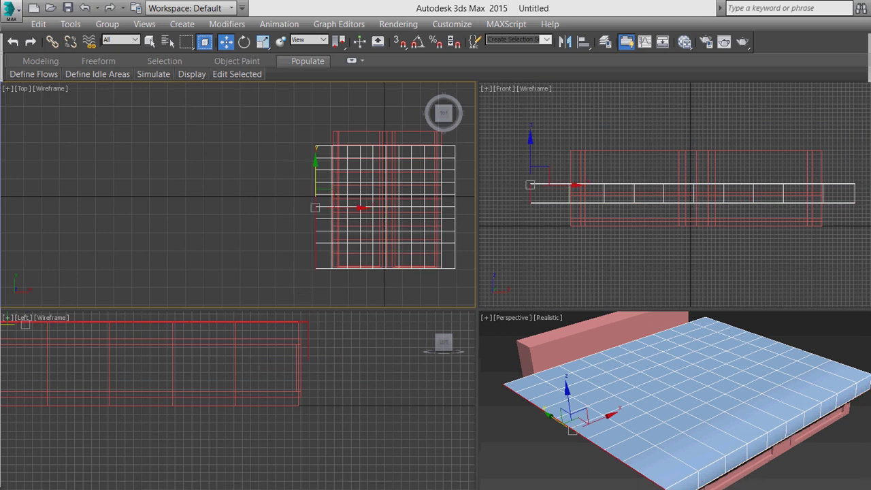
pyautogui.moveTo(530, 157); pyautogui.dragTo(530, 208)
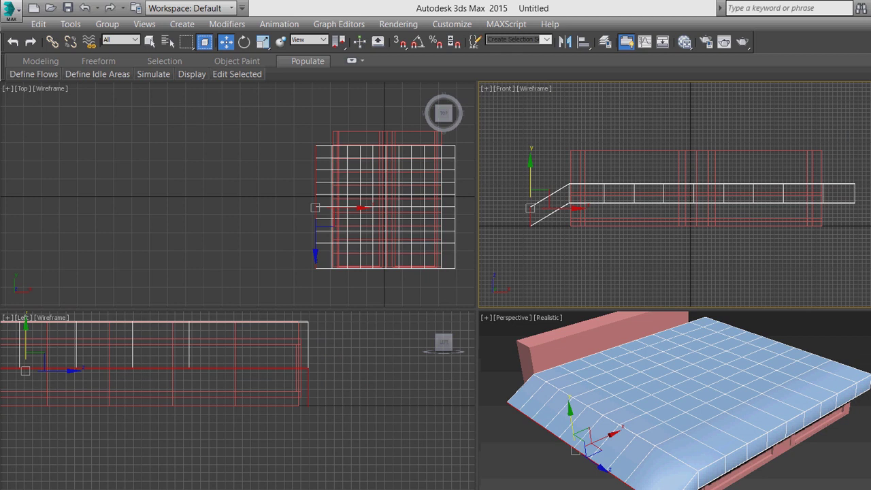
pyautogui.scroll(3, 517, 211)
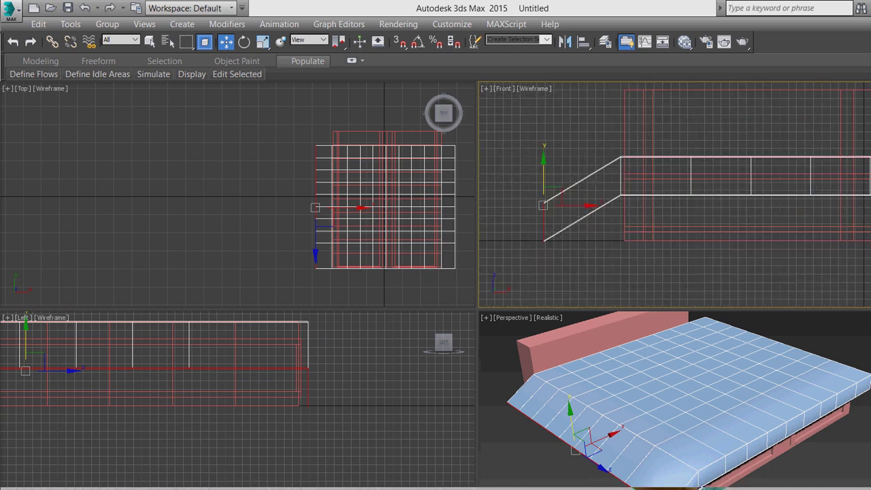
pyautogui.moveTo(572, 205); pyautogui.dragTo(648, 205)
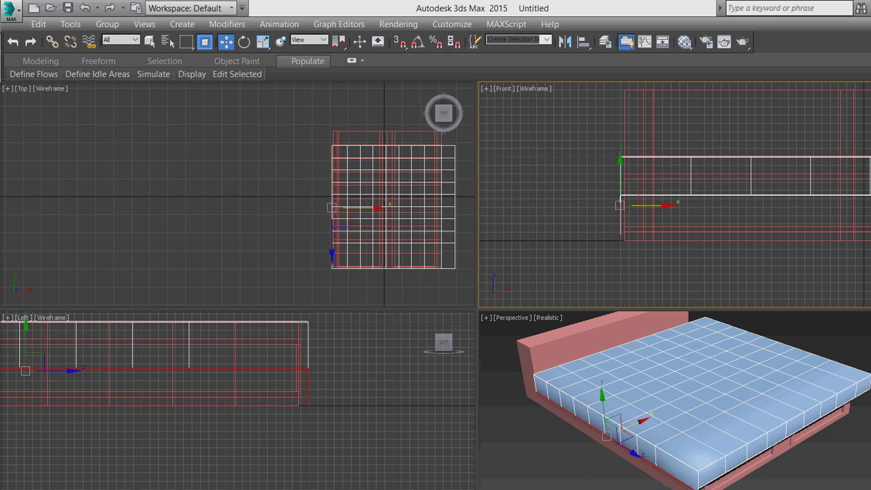
# - Pull the cover's right-edge vertices down over the side so they hang straight
pyautogui.click(454, 208)
pyautogui.scroll(2, 674, 197)
pyautogui.moveTo(780, 189)
pyautogui.mouseDown()
pyautogui.moveTo(800, 231)
pyautogui.moveTo(780, 232)
pyautogui.mouseUp()
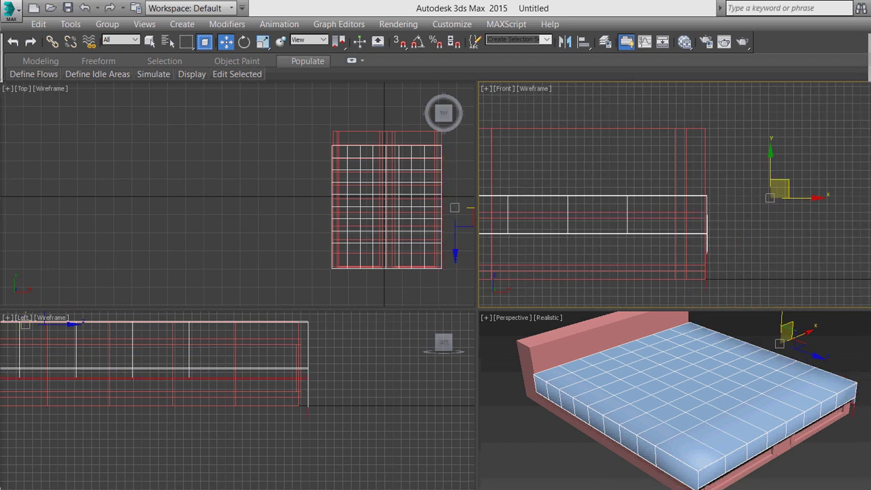
pyautogui.moveTo(695, 232); pyautogui.dragTo(721, 279)
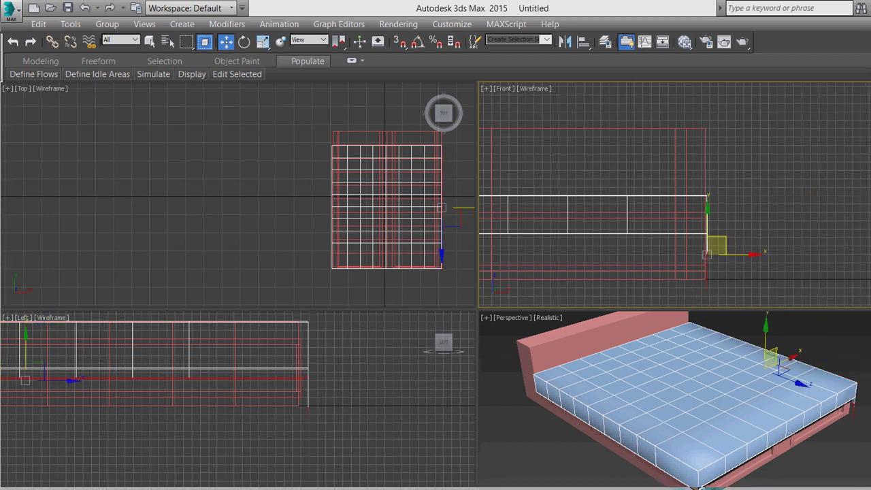
pyautogui.press('1')
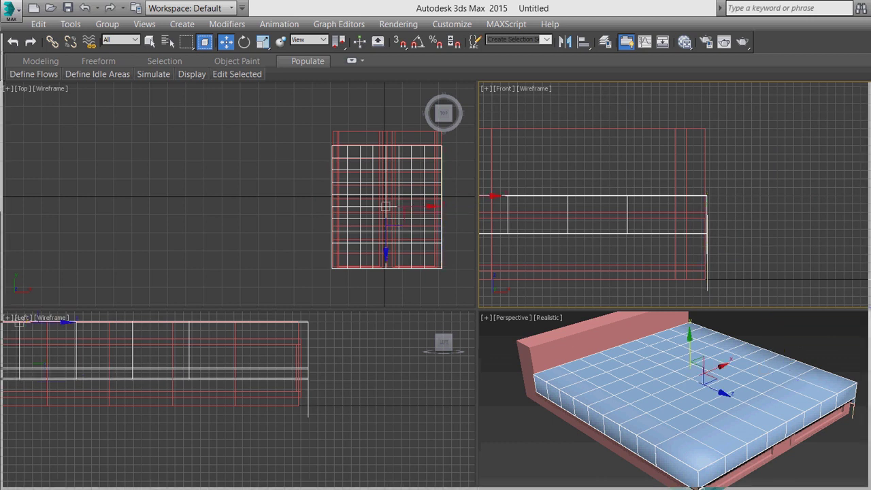
pyautogui.moveTo(698, 245); pyautogui.dragTo(719, 262)
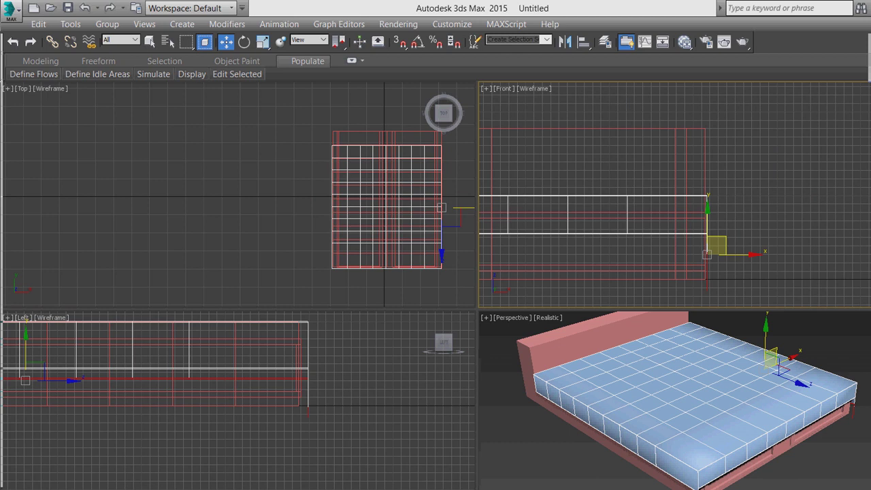
# - Try pulling a fold and pinching a corner crease, undoing both strokes
pyautogui.hotkey('ctrl', 'd')
pyautogui.scroll(2, 674, 401)
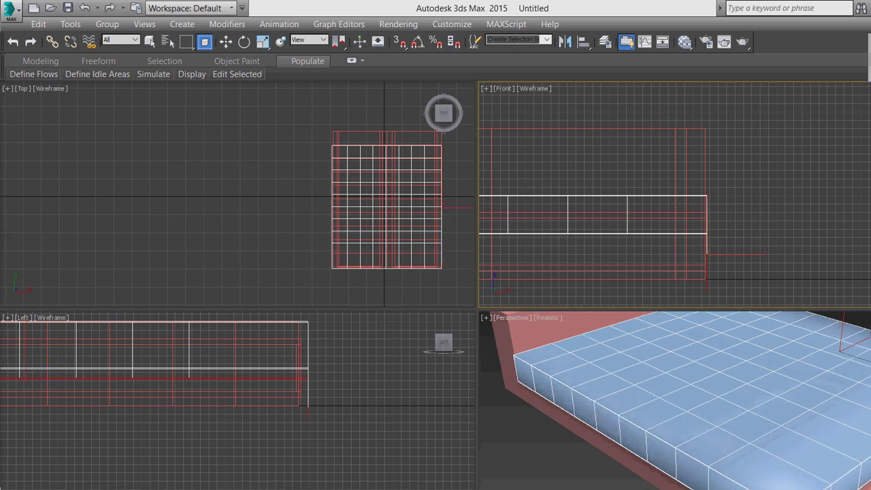
pyautogui.scroll(2, 674, 402)
pyautogui.scroll(2, 674, 402)
pyautogui.click(621, 372)
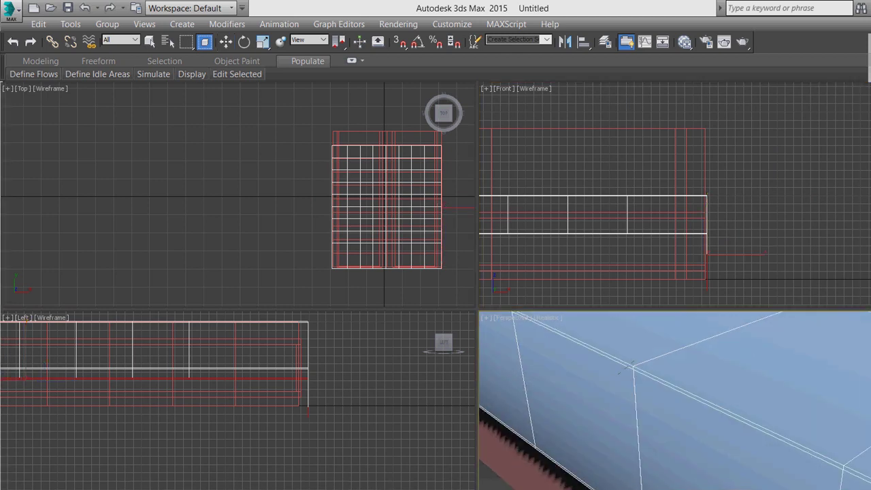
pyautogui.moveTo(621, 371); pyautogui.dragTo(645, 388)
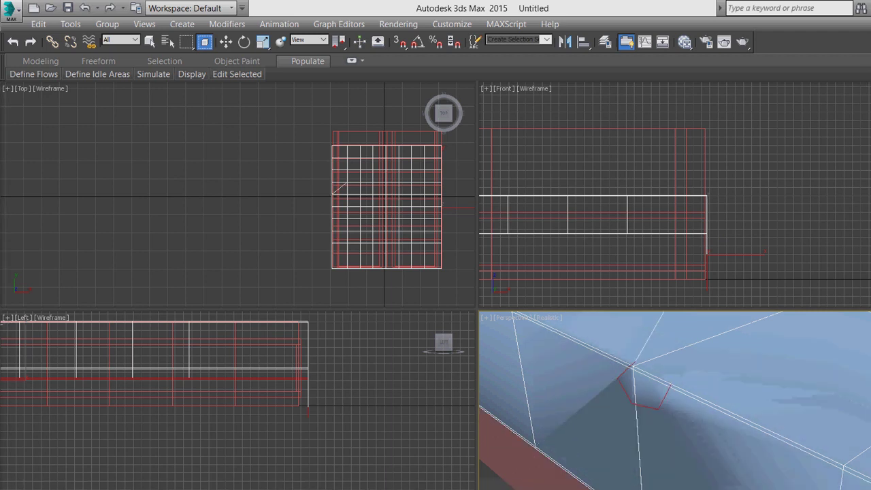
pyautogui.hotkey('ctrl', 'z')
pyautogui.scroll(-3, 643, 388)
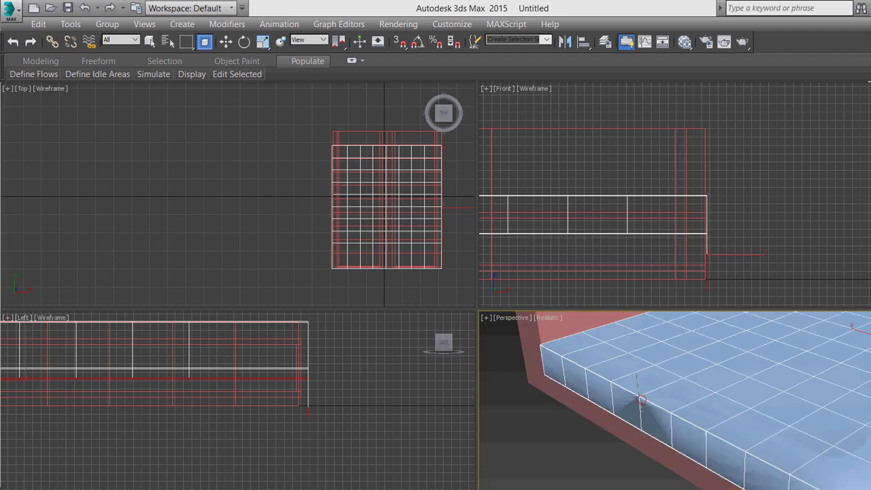
pyautogui.scroll(3, 647, 388)
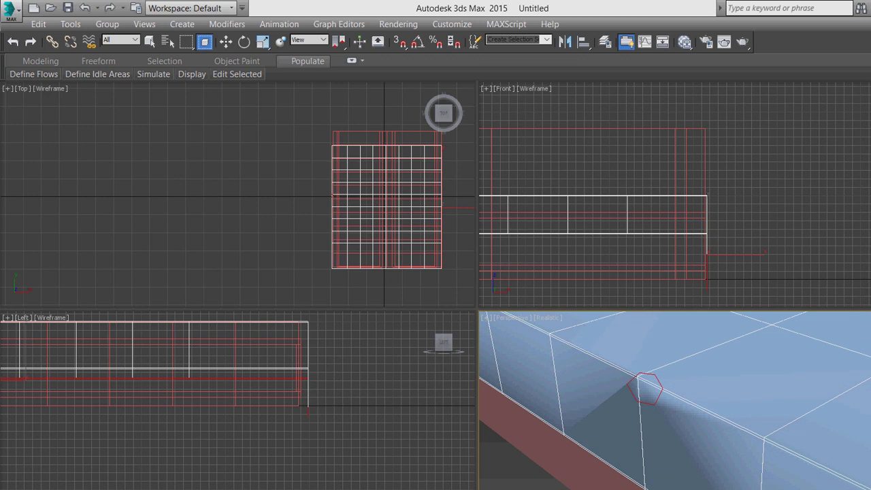
pyautogui.scroll(-2, 648, 388)
pyautogui.scroll(3, 645, 393)
pyautogui.click(705, 425)
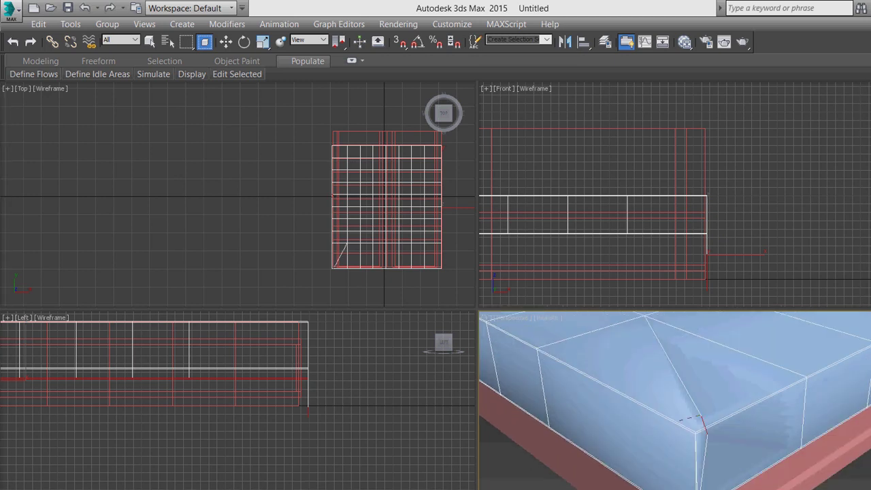
pyautogui.hotkey('ctrl', 'z')
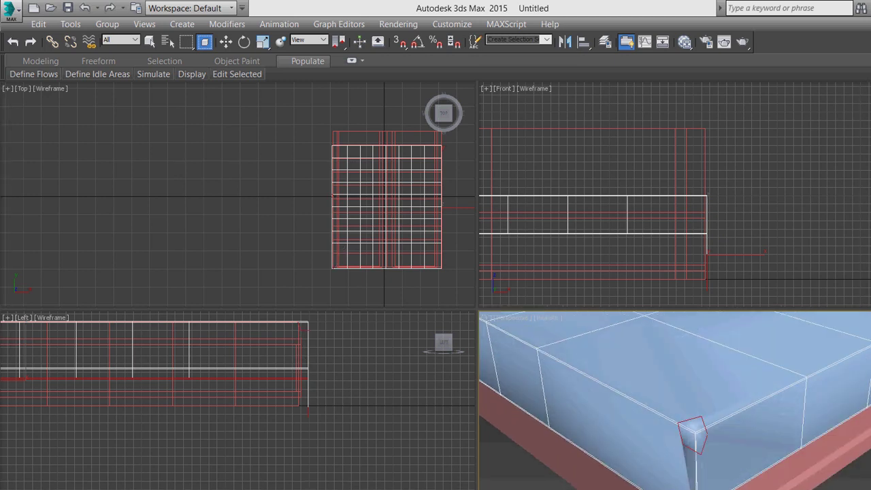
# - Push a crease into the mattress corner and dent the surface along its edge
pyautogui.scroll(-3, 693, 429)
pyautogui.scroll(3, 692, 429)
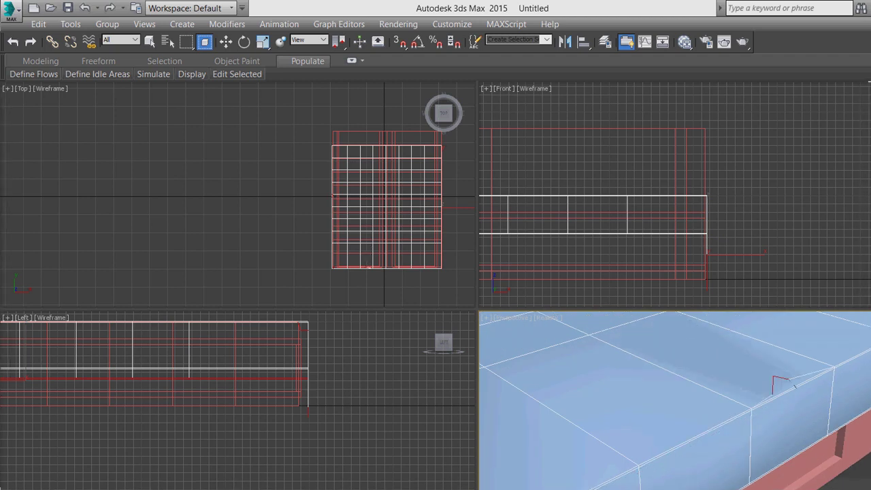
pyautogui.moveTo(778, 379); pyautogui.dragTo(783, 384)
pyautogui.scroll(-2, 783, 382)
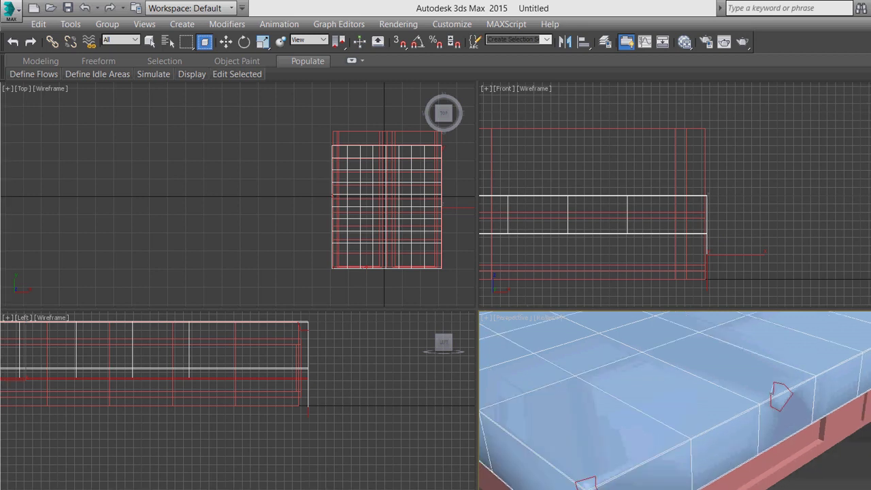
pyautogui.scroll(-3, 782, 340)
pyautogui.scroll(5, 781, 334)
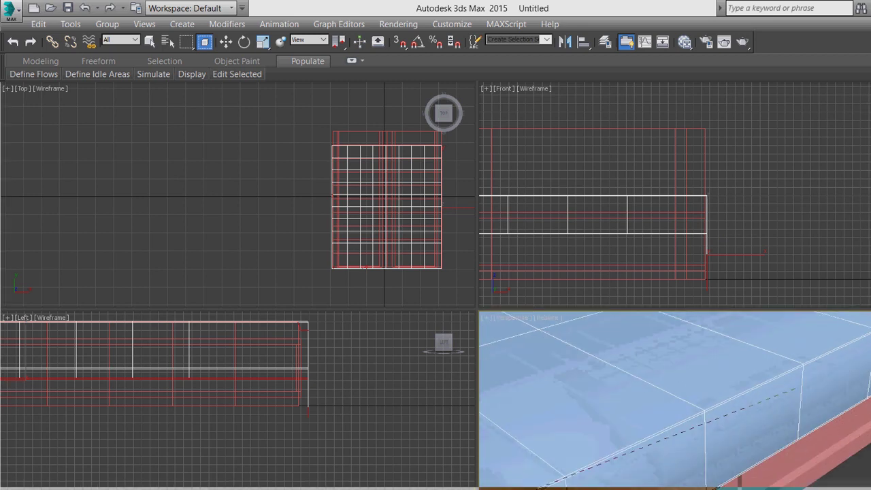
pyautogui.moveTo(815, 351)
pyautogui.mouseDown()
pyautogui.moveTo(826, 349)
pyautogui.moveTo(807, 350)
pyautogui.mouseUp()
pyautogui.scroll(-5, 826, 350)
pyautogui.scroll(3, 826, 349)
pyautogui.scroll(-5, 827, 356)
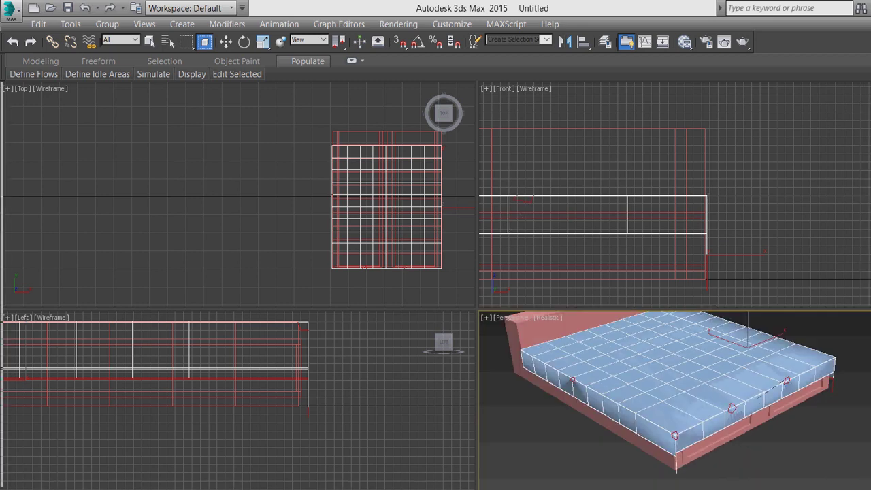
pyautogui.scroll(5, 787, 382)
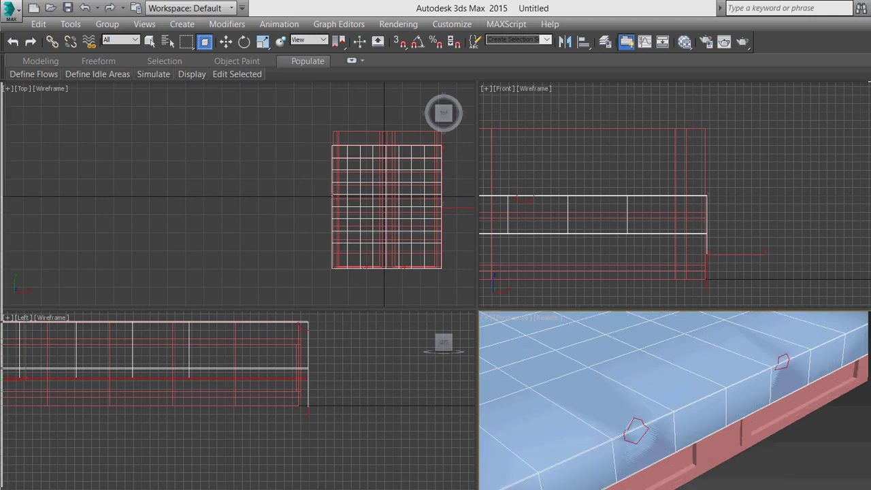
# - Toggle the mattress's Vertex level and switch between Move and Select, ending on Move
pyautogui.press('1')
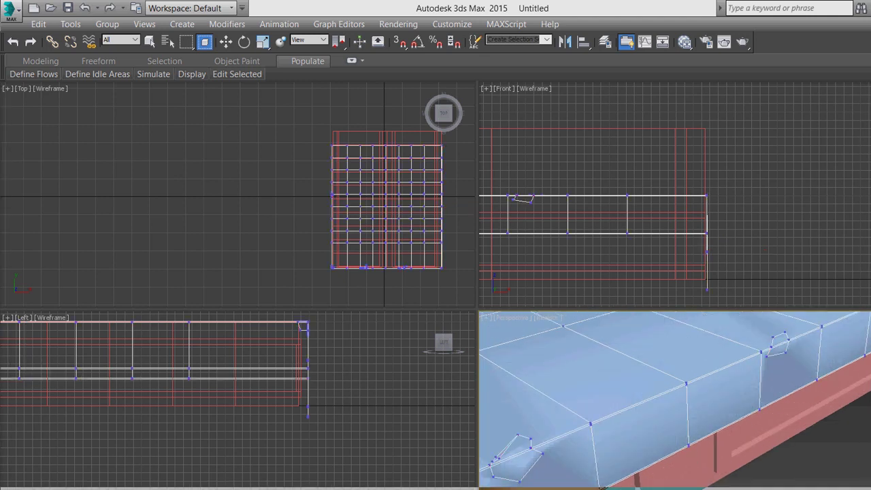
pyautogui.scroll(3, 748, 361)
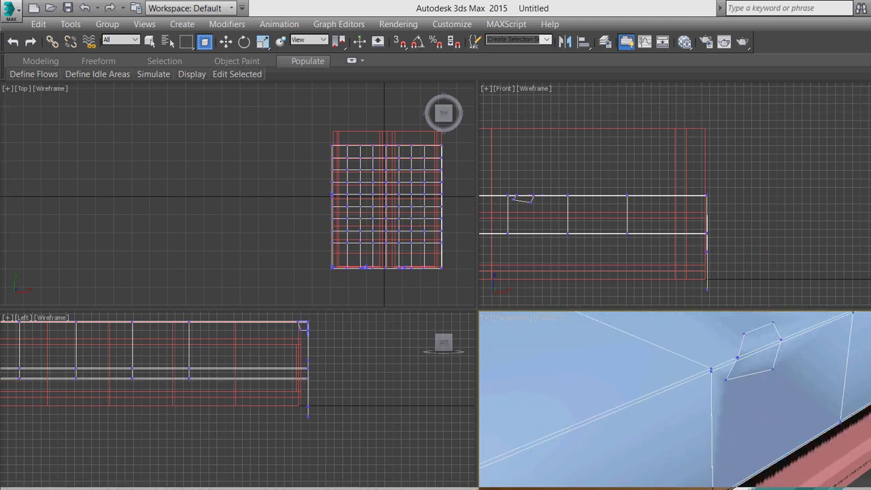
pyautogui.press('w')
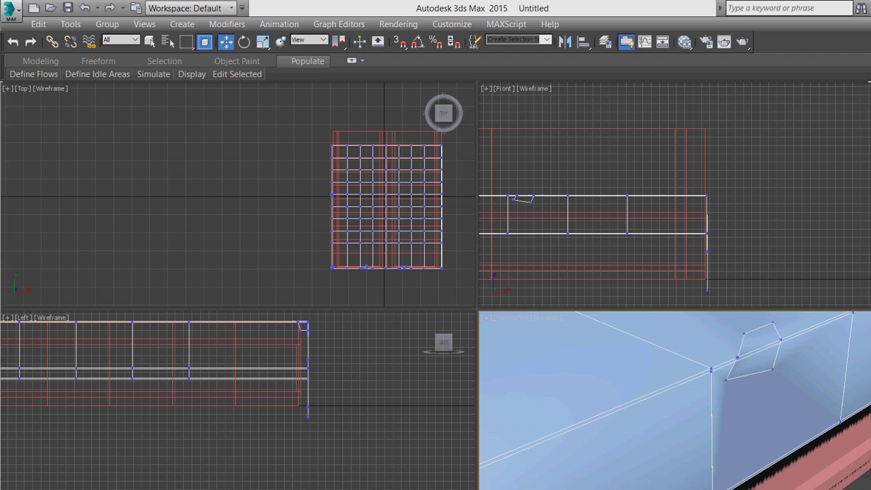
pyautogui.press('q')
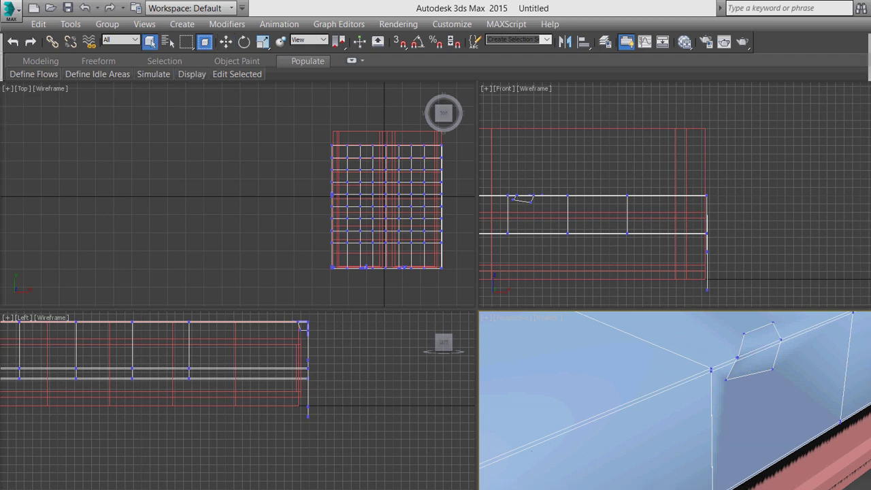
pyautogui.press('1')
pyautogui.press('1')
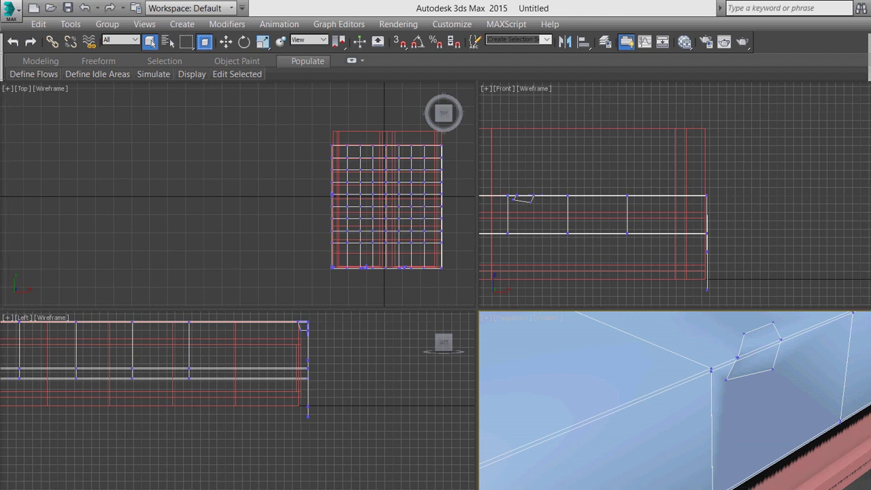
pyautogui.press('w')
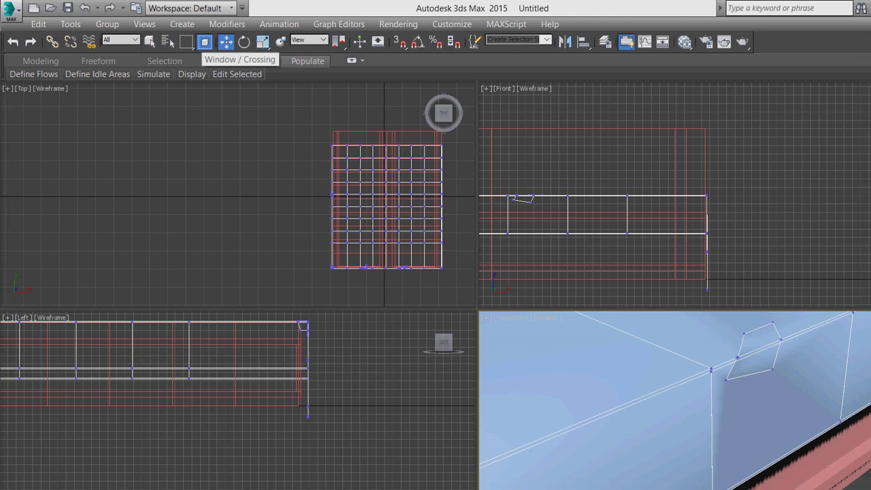
# - Turn on crossing box selection, switch to plain Select and frame the mattress
pyautogui.click(204, 41)
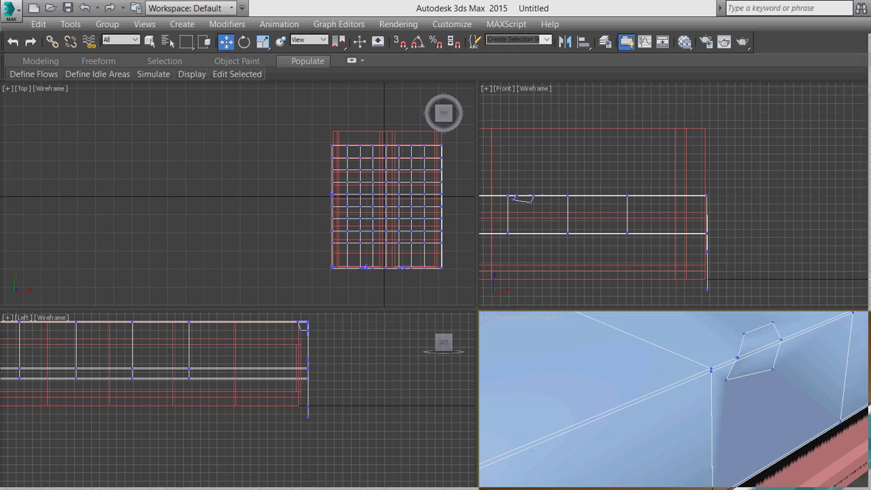
pyautogui.scroll(-3, 674, 401)
pyautogui.scroll(-2, 674, 402)
pyautogui.scroll(-2, 674, 401)
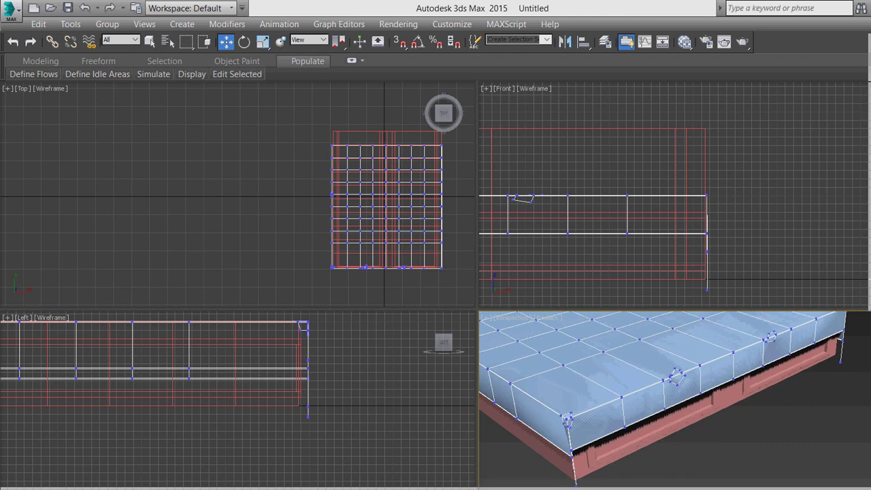
pyautogui.scroll(-4, 674, 402)
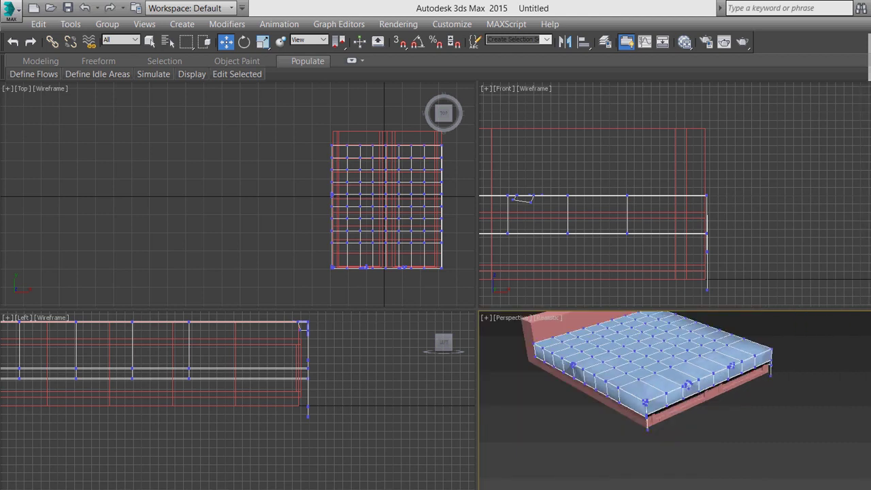
pyautogui.scroll(5, 687, 385)
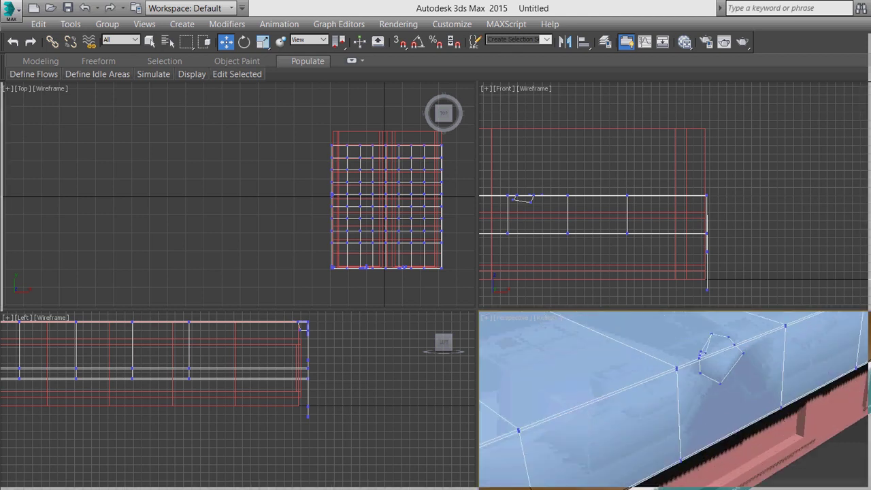
pyautogui.click(152, 41)
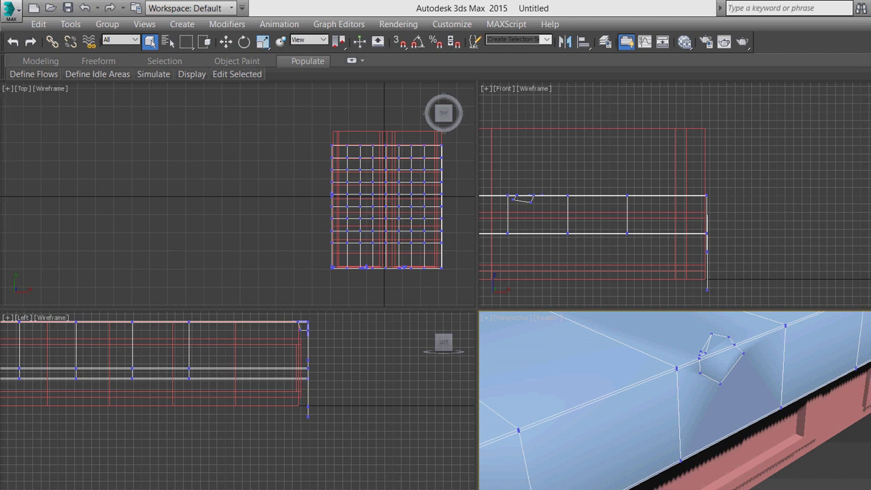
pyautogui.press('z')
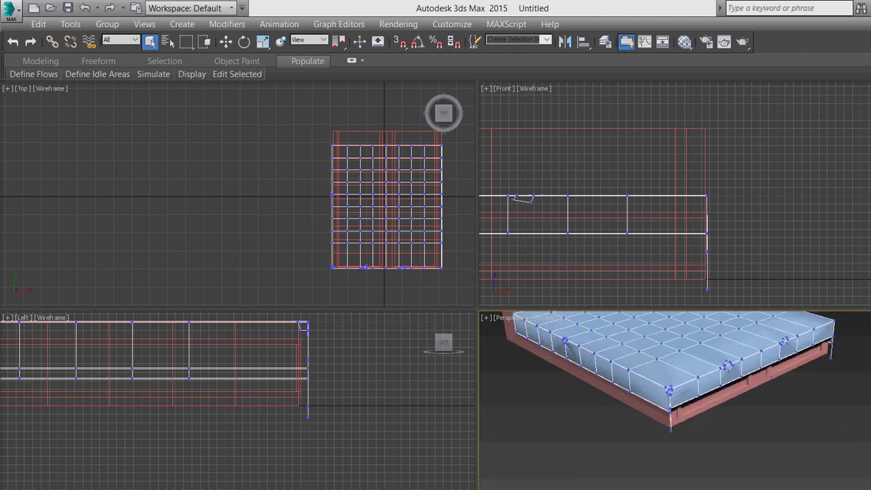
pyautogui.scroll(3, 724, 403)
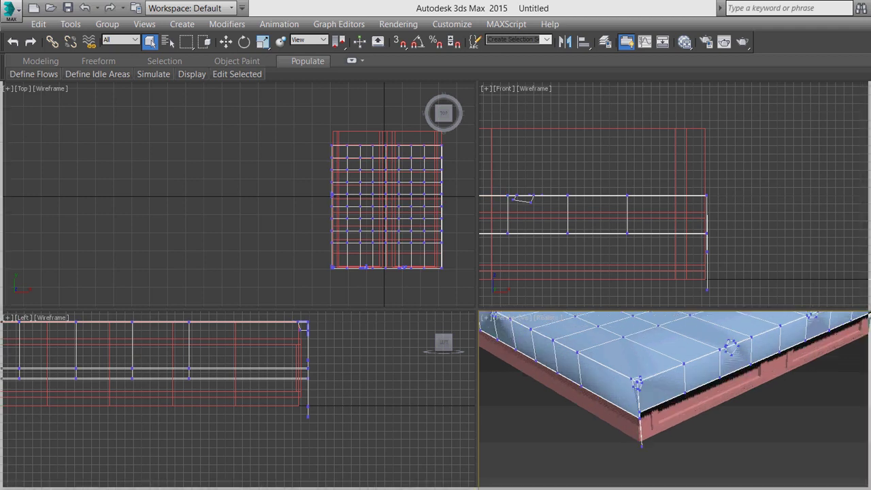
# - Return to Vertex level and box-select the vertices along the mattress's right edge
pyautogui.press('1')
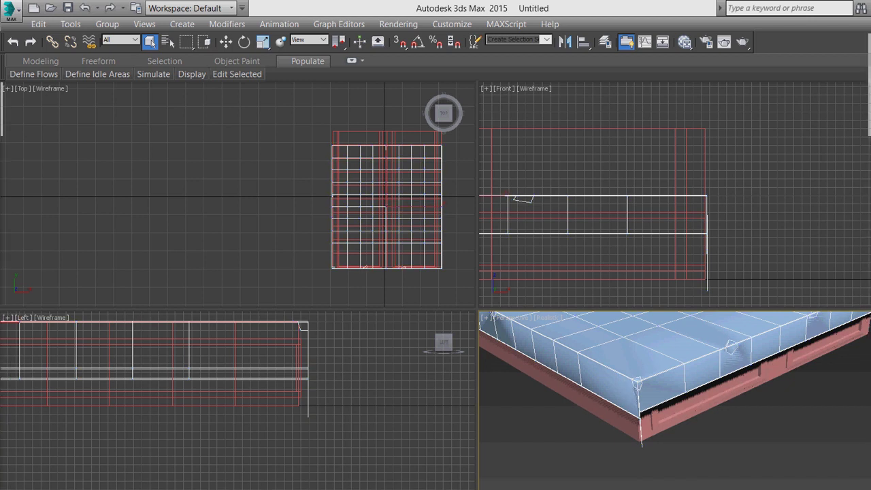
pyautogui.press('w')
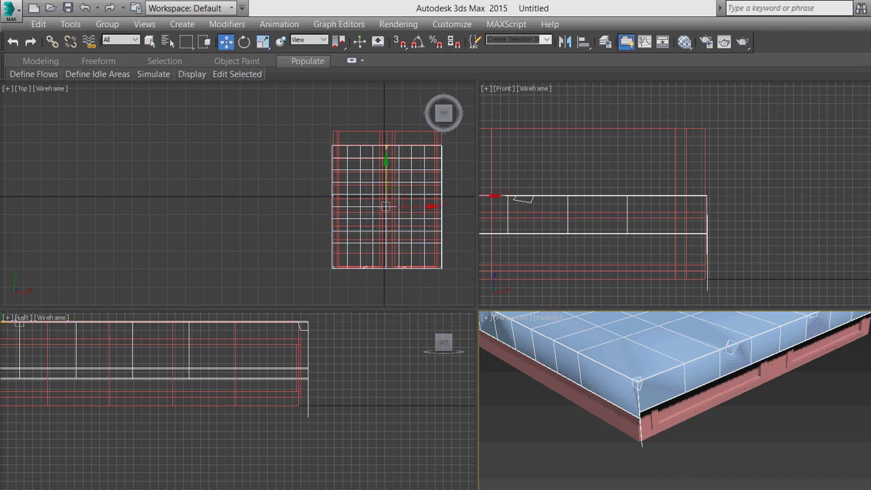
pyautogui.press('z')
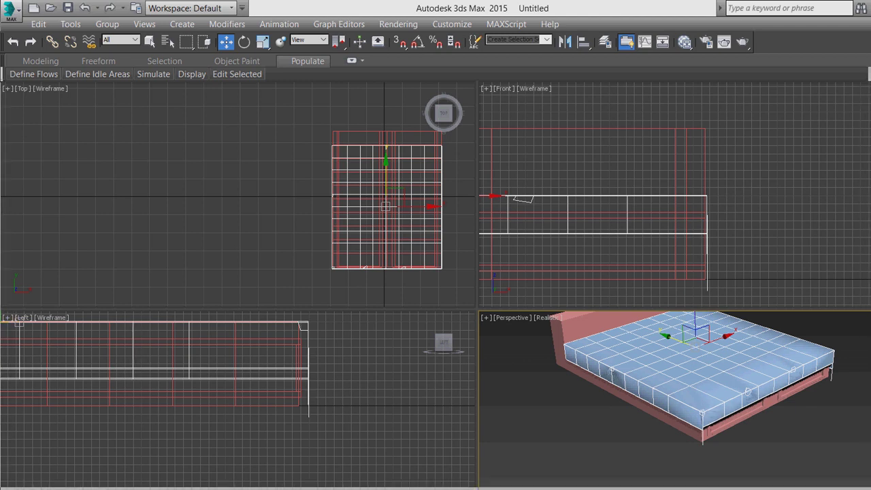
pyautogui.press('1')
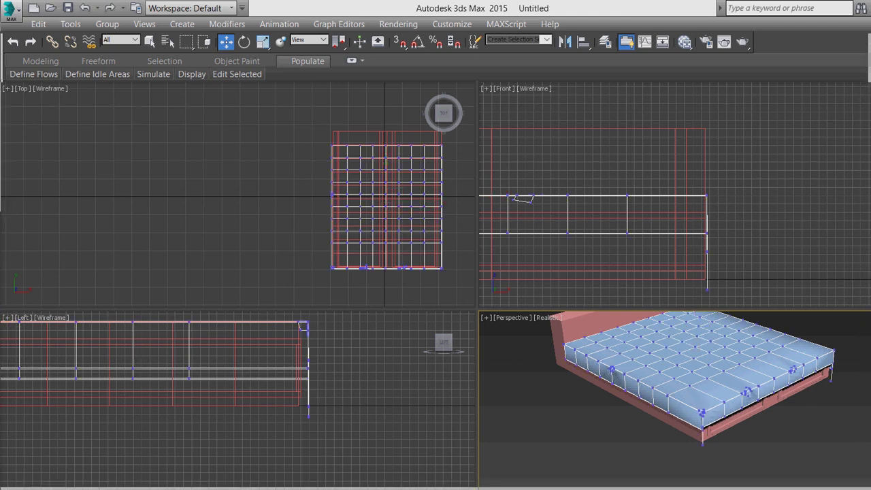
pyautogui.scroll(2, 675, 402)
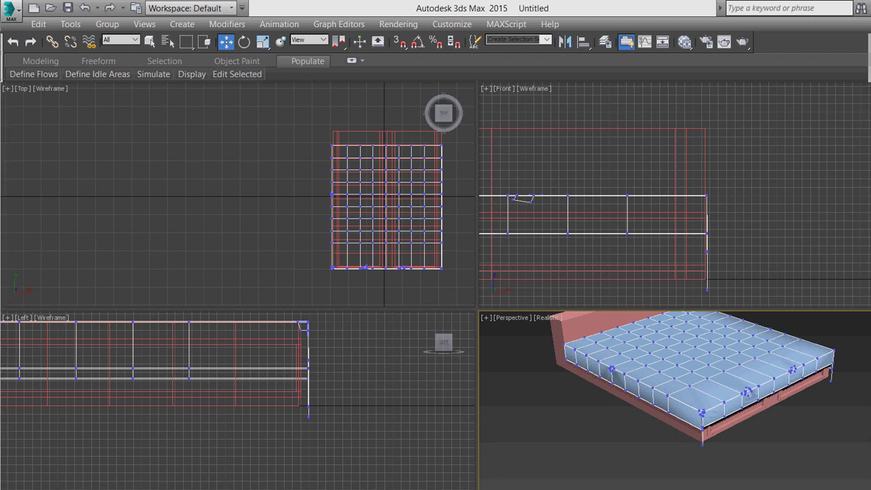
pyautogui.scroll(2, 674, 402)
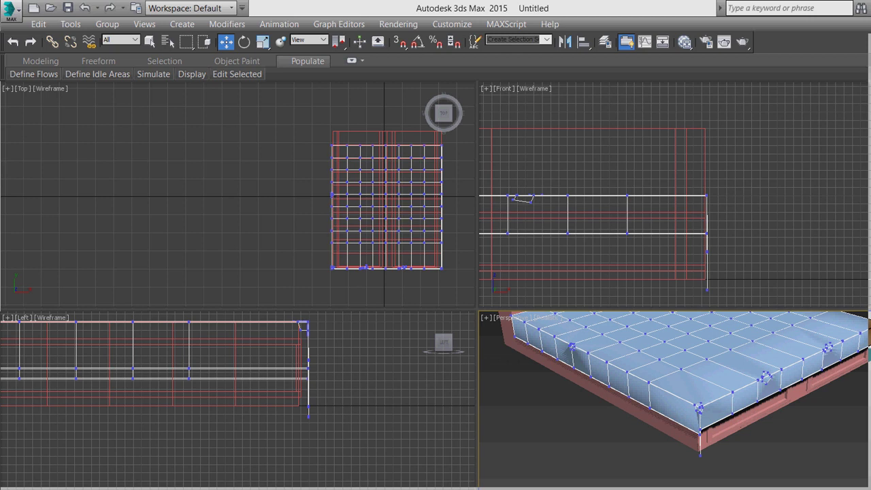
pyautogui.moveTo(433, 122); pyautogui.dragTo(453, 276)
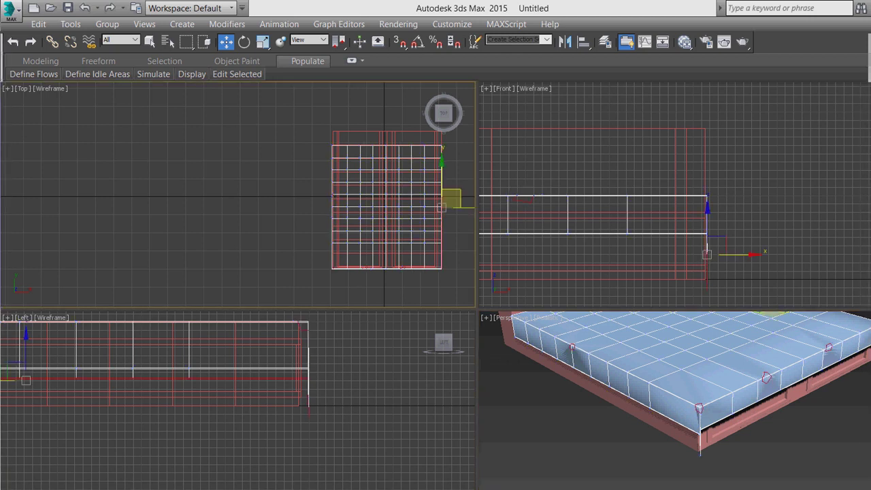
# - Pick another cover vertex, then toggle vertex editing so the cover drapes as fabric
pyautogui.scroll(-2, 388, 260)
pyautogui.click(396, 262)
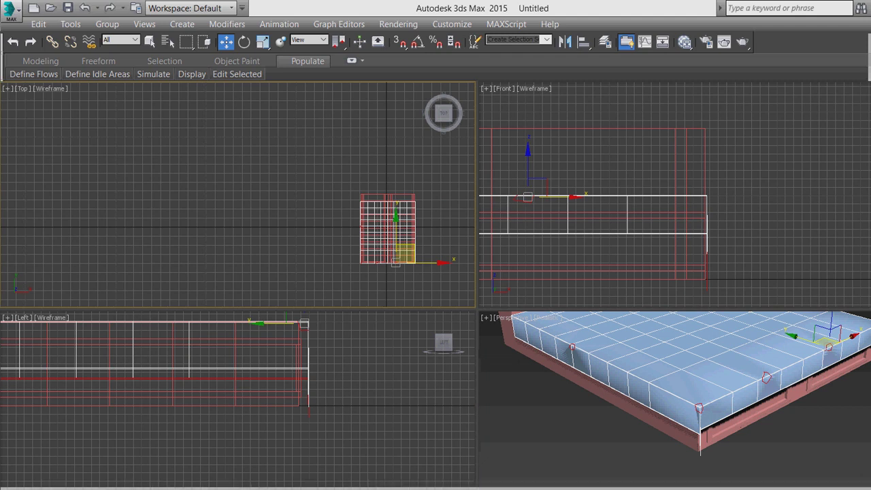
pyautogui.scroll(2, 809, 376)
pyautogui.scroll(2, 808, 376)
pyautogui.scroll(-2, 675, 400)
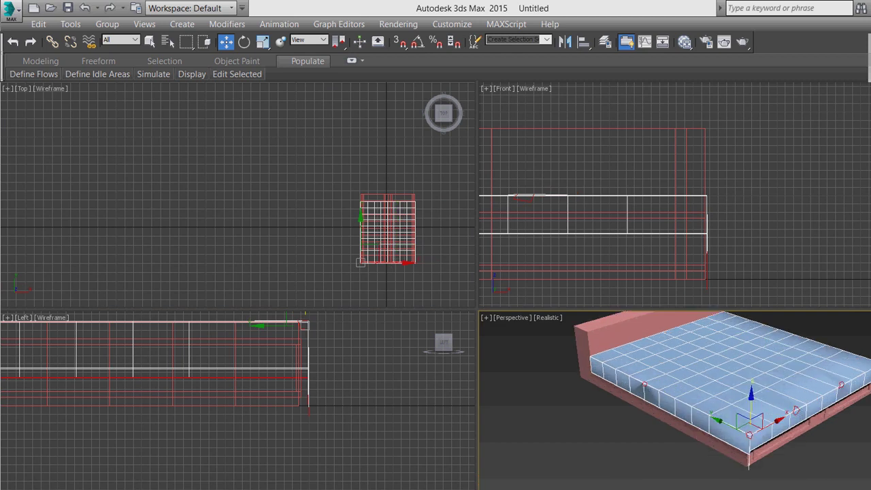
pyautogui.press('1')
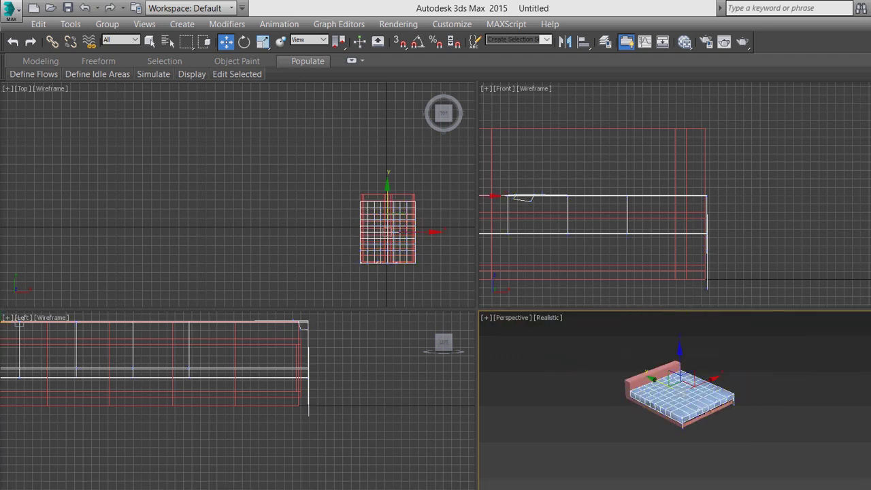
pyautogui.press('z')
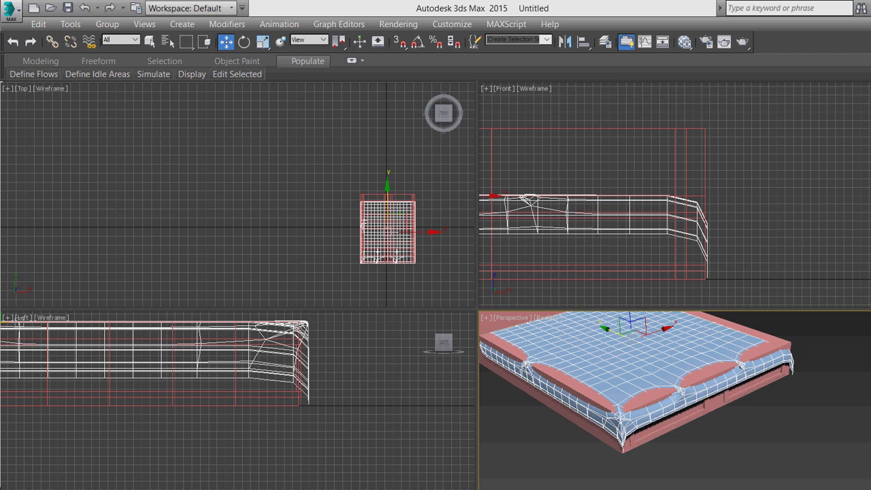
# - Scale the cover wider and slightly longer in the Top view
pyautogui.scroll(-3, 381, 266)
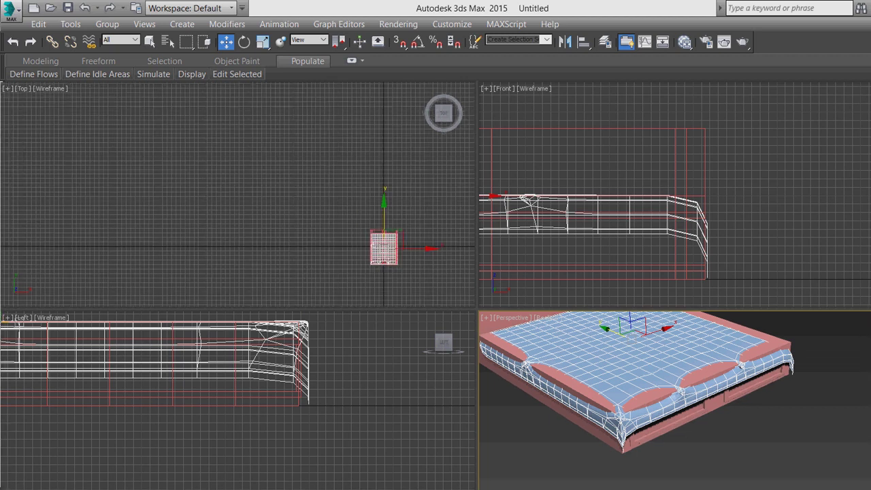
pyautogui.scroll(2, 369, 262)
pyautogui.press('r')
pyautogui.scroll(2, 427, 252)
pyautogui.scroll(2, 427, 252)
pyautogui.scroll(1, 427, 252)
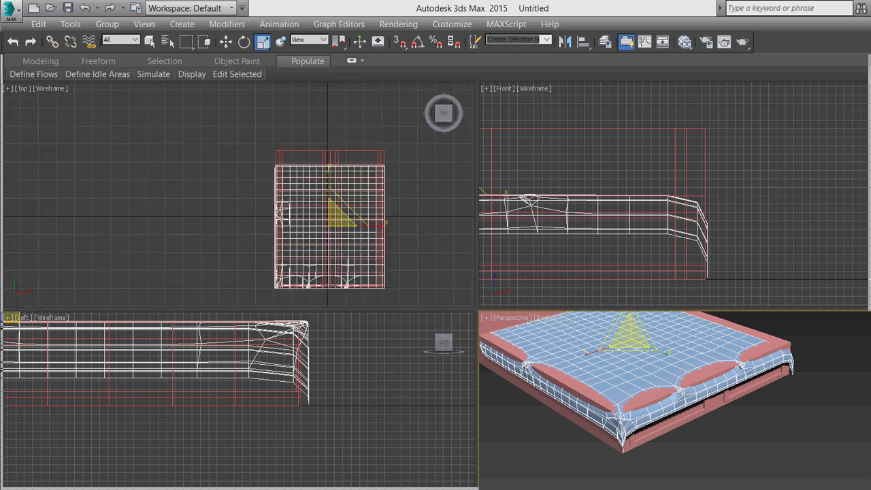
pyautogui.click(337, 214)
pyautogui.moveTo(368, 225)
pyautogui.mouseDown()
pyautogui.moveTo(392, 224)
pyautogui.moveTo(384, 224)
pyautogui.mouseUp()
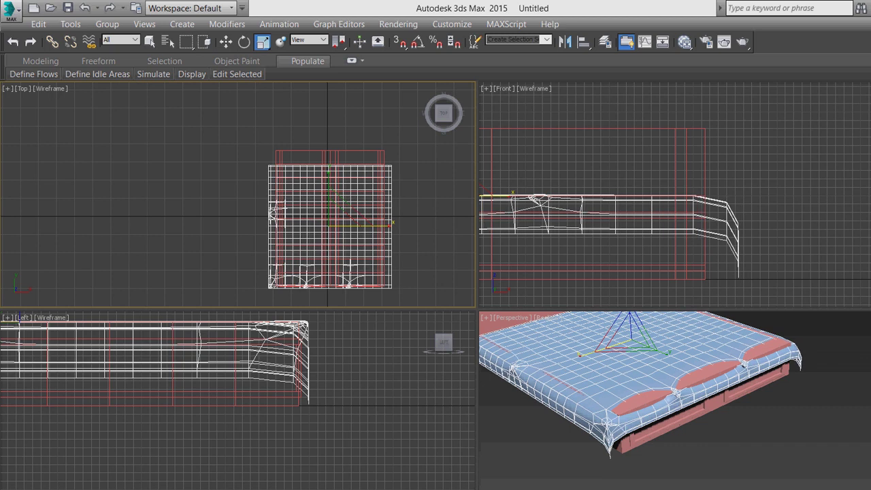
pyautogui.moveTo(328, 205); pyautogui.dragTo(337, 216)
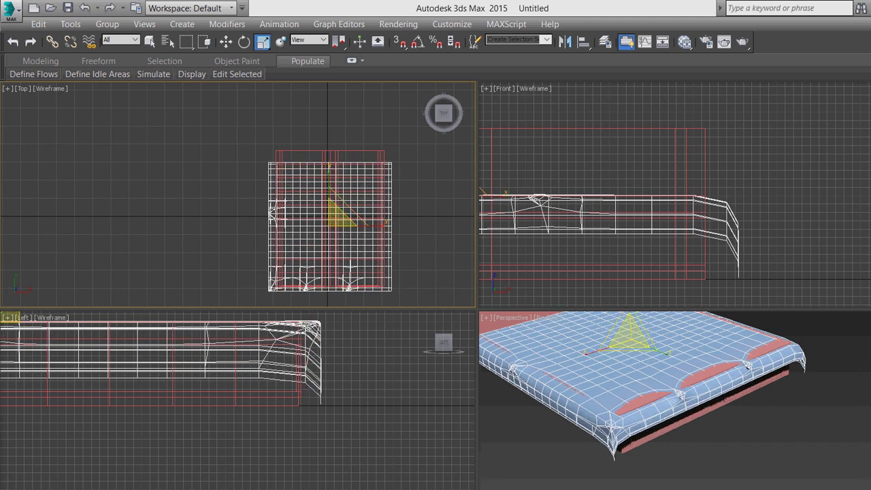
# - Raise the cover slightly and slide it along the bed's length into place
pyautogui.press('w')
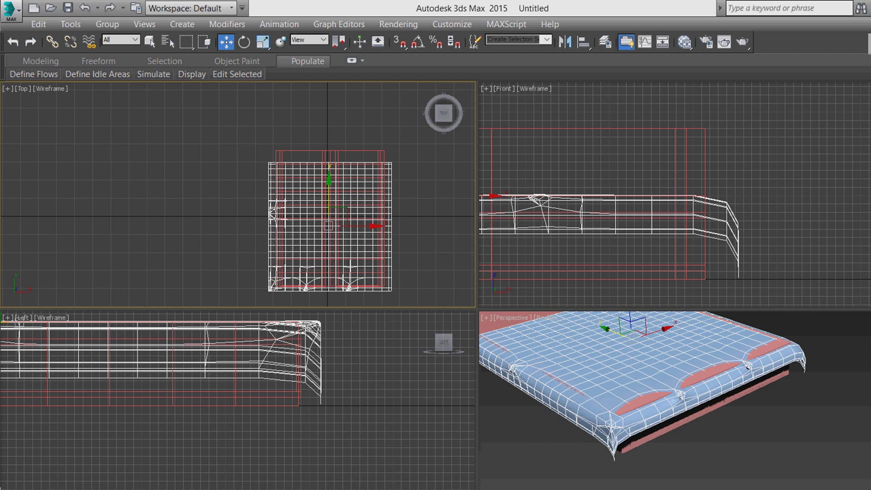
pyautogui.scroll(-5, 204, 401)
pyautogui.scroll(1, 163, 408)
pyautogui.scroll(1, 163, 409)
pyautogui.scroll(2, 164, 409)
pyautogui.moveTo(277, 382); pyautogui.dragTo(278, 377)
pyautogui.scroll(2, 247, 411)
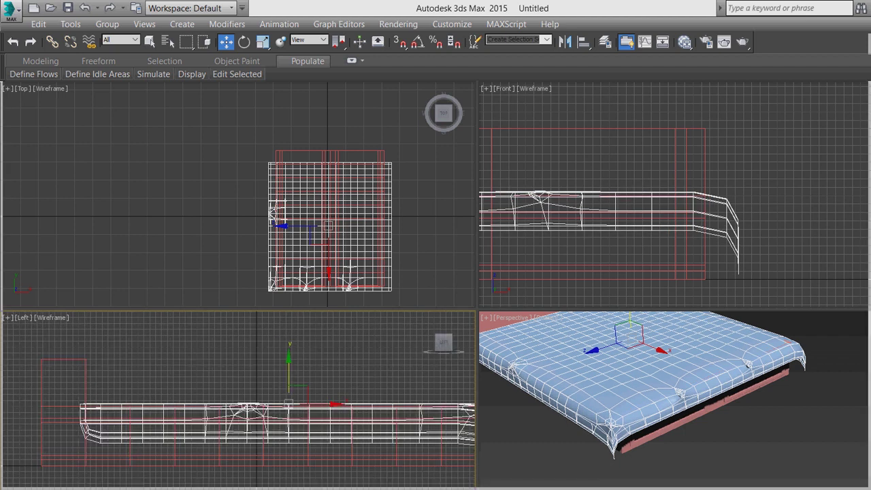
pyautogui.moveTo(336, 405); pyautogui.dragTo(343, 404)
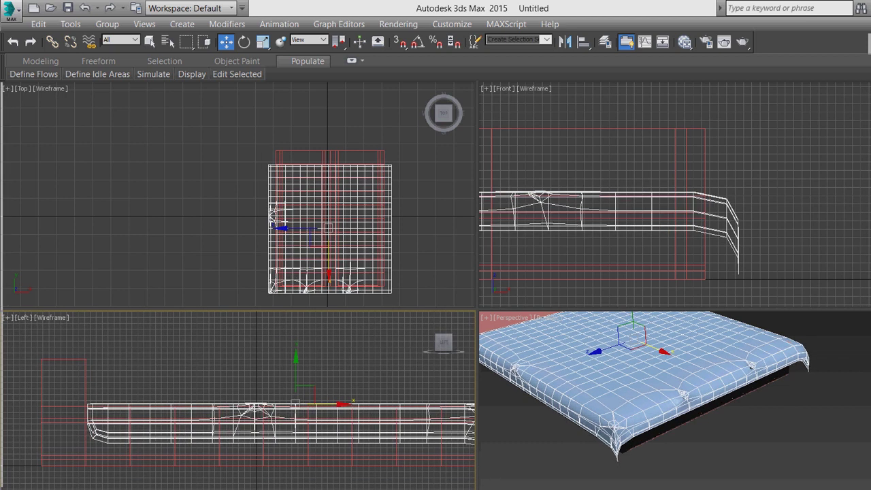
pyautogui.moveTo(343, 405); pyautogui.dragTo(339, 404)
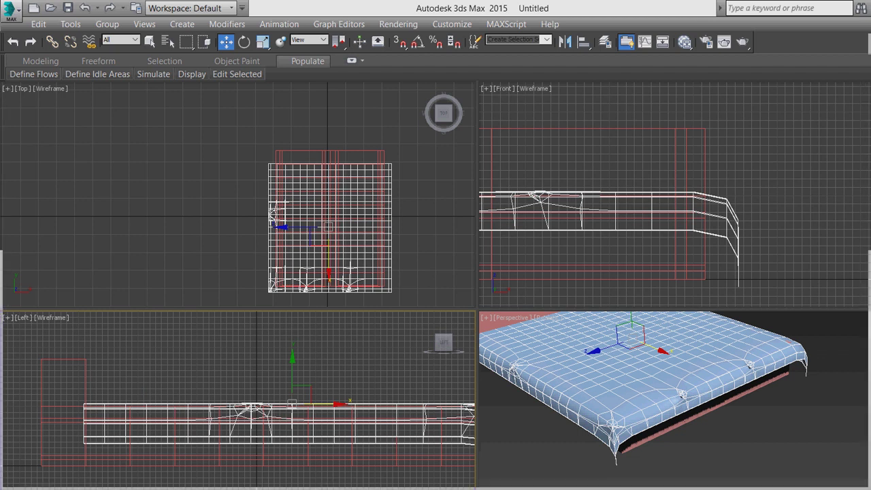
pyautogui.rightClick(783, 136)
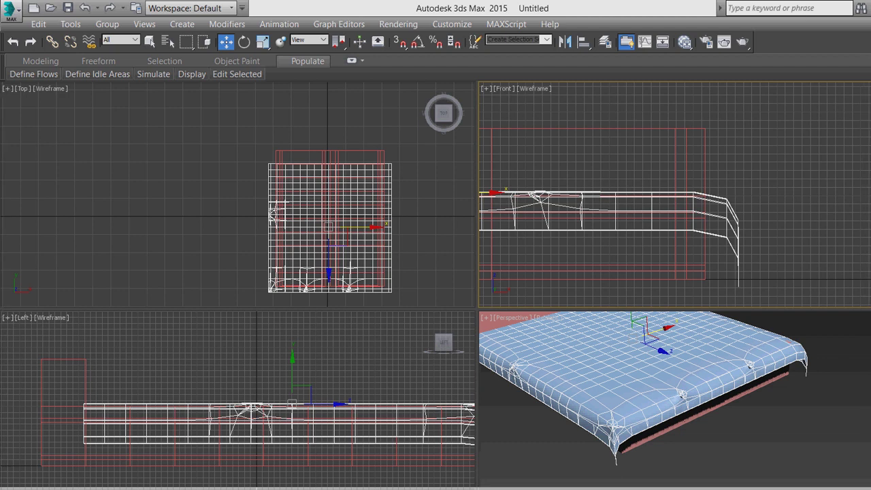
pyautogui.press('1')
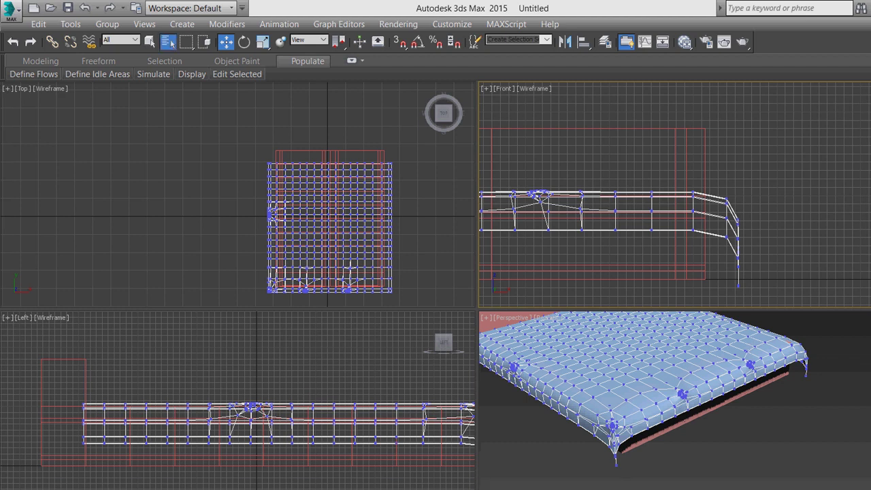
pyautogui.press('h')
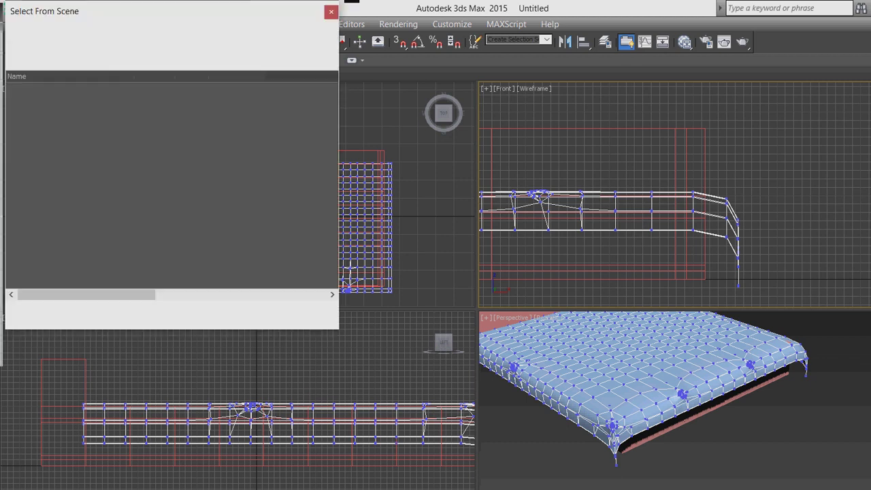
pyautogui.press('Escape')
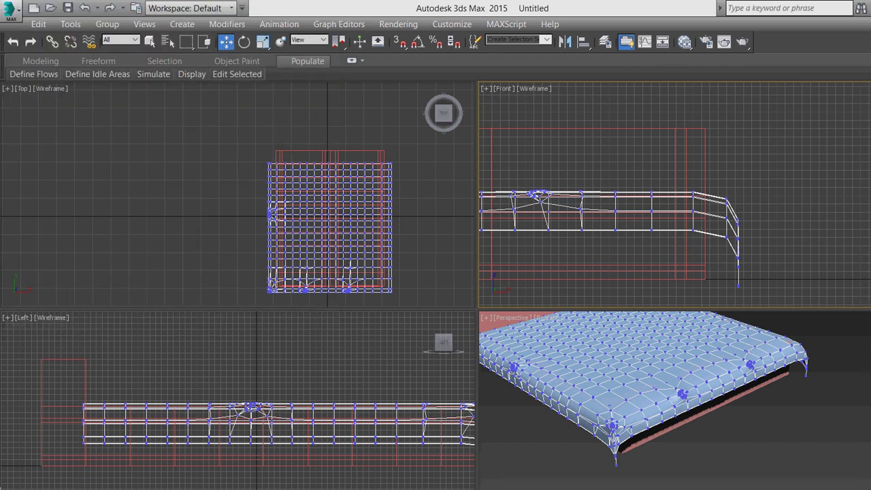
pyautogui.rightClick(763, 208)
pyautogui.press('Escape')
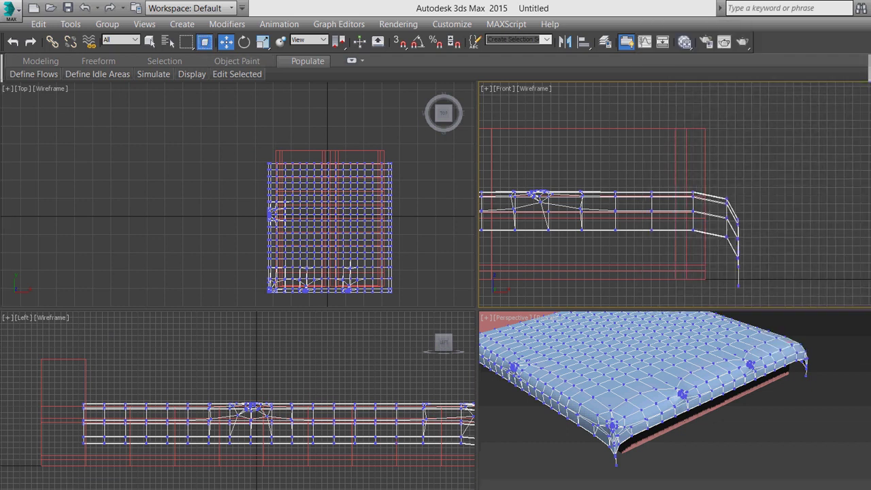
pyautogui.scroll(5, 739, 240)
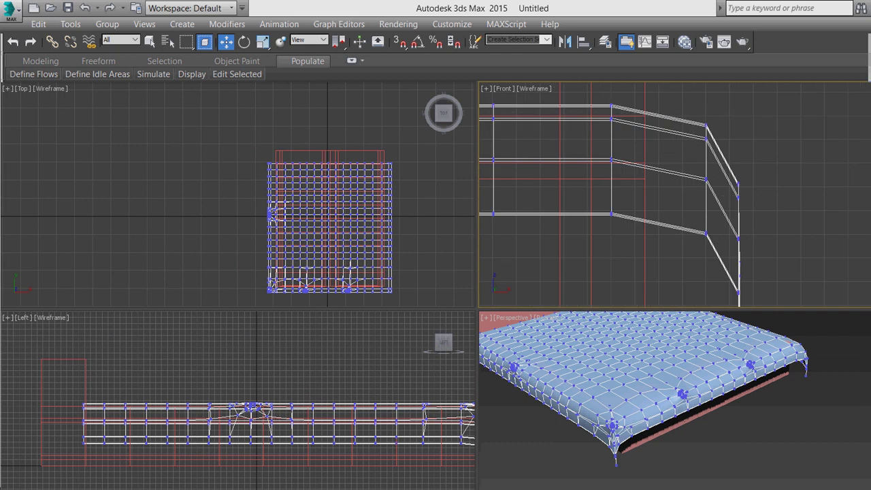
pyautogui.scroll(-3, 748, 213)
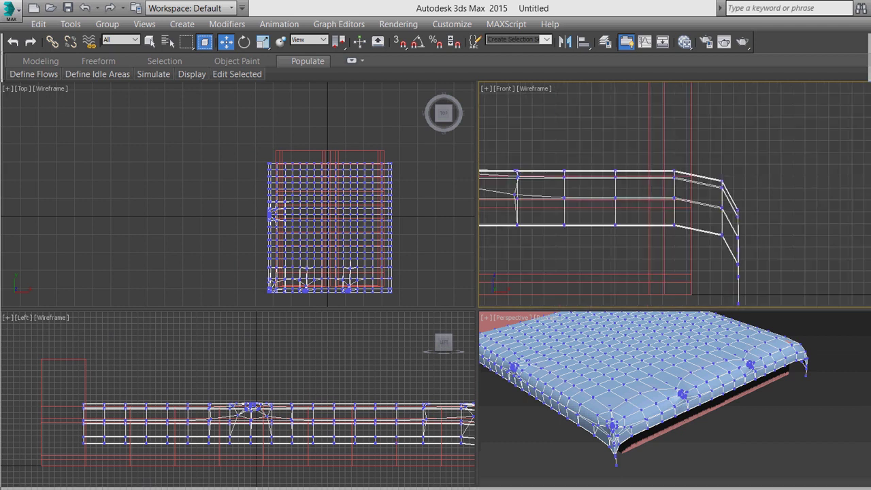
pyautogui.scroll(-2, 747, 213)
pyautogui.hotkey('ctrl', 'b')
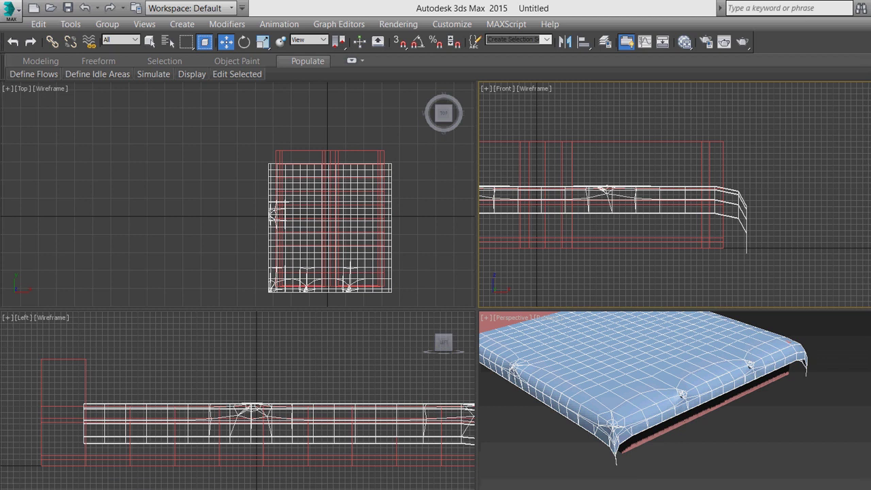
pyautogui.click(205, 42)
pyautogui.press('x')
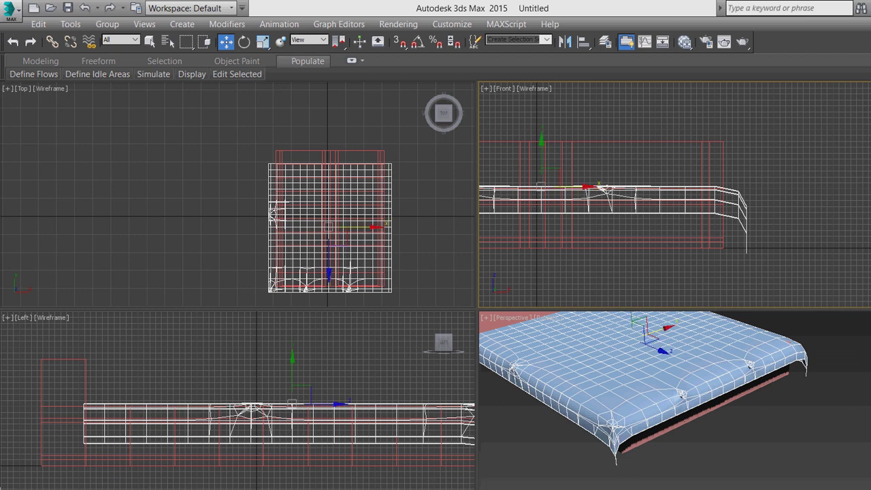
pyautogui.press('z')
pyautogui.rightClick(822, 245)
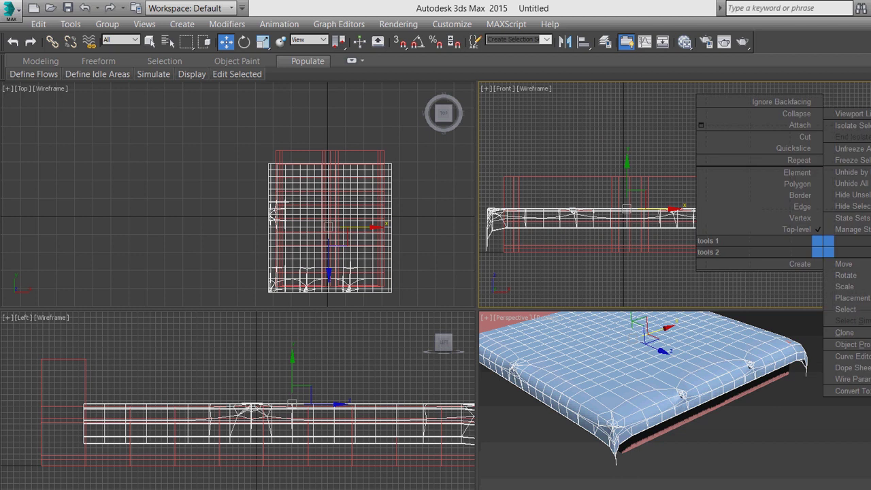
pyautogui.rightClick(830, 422)
pyautogui.rightClick(751, 440)
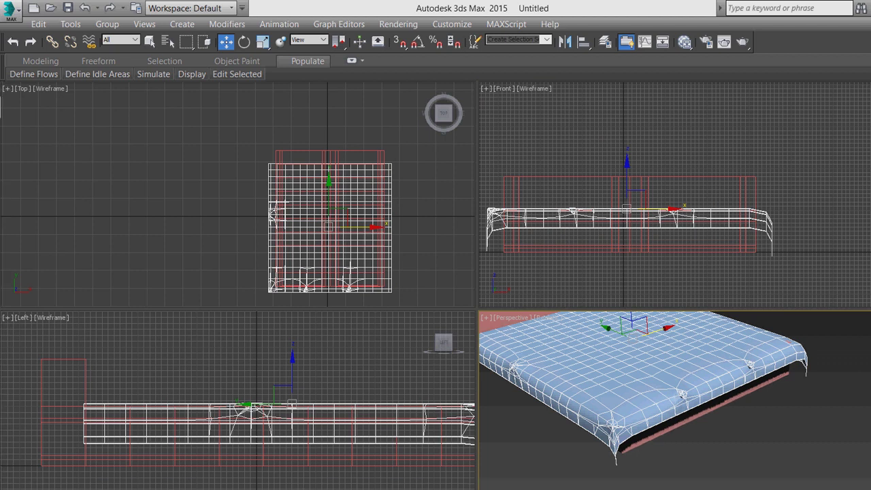
pyautogui.scroll(5, 742, 406)
pyautogui.scroll(-5, 768, 317)
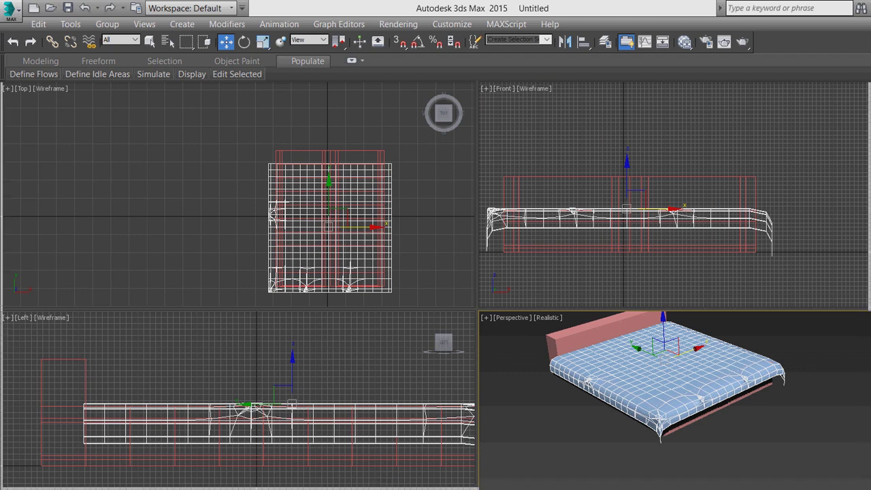
# - Draw a small pillow plane on the bed in the Top view
pyautogui.press('q')
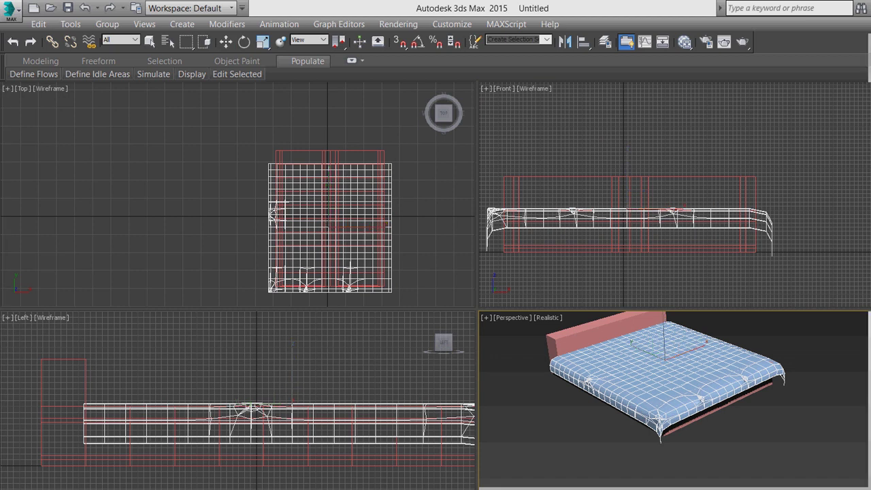
pyautogui.moveTo(292, 178); pyautogui.dragTo(326, 203)
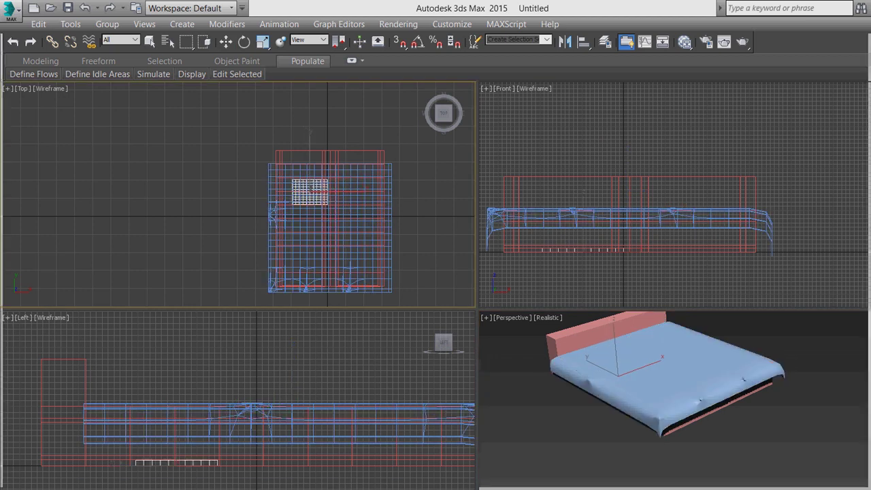
pyautogui.moveTo(325, 203); pyautogui.dragTo(328, 204)
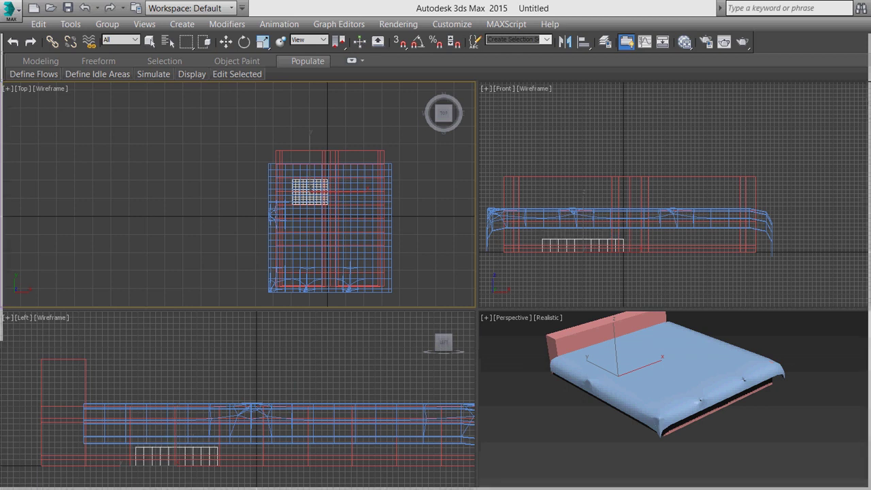
# - Raise the pillow grid above the mattress and slide it toward the headboard
pyautogui.press('w')
pyautogui.rightClick(597, 212)
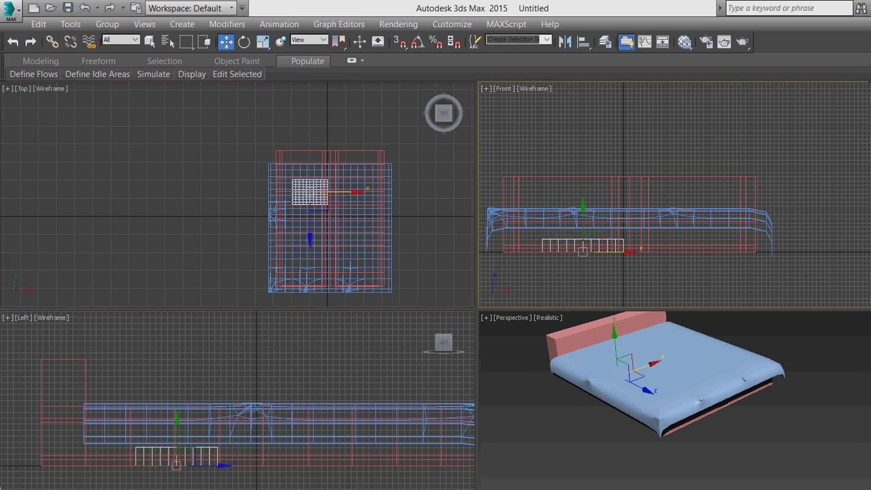
pyautogui.moveTo(584, 167); pyautogui.dragTo(584, 163)
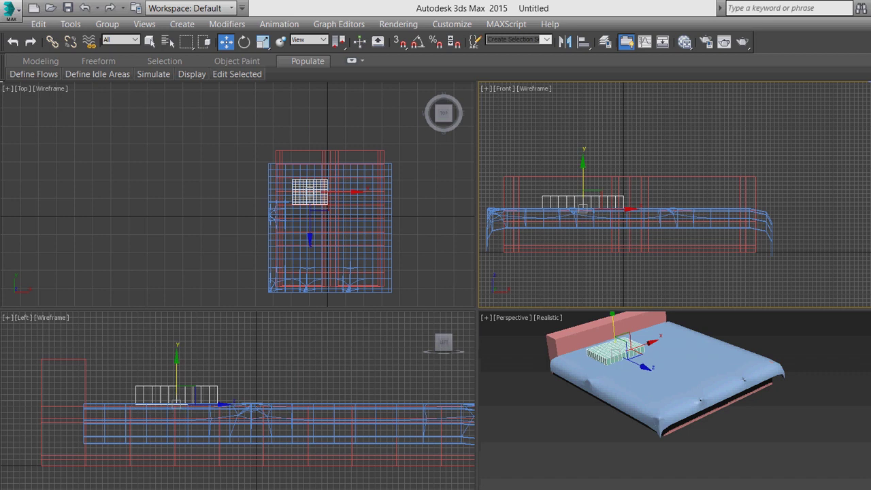
pyautogui.scroll(4, 250, 185)
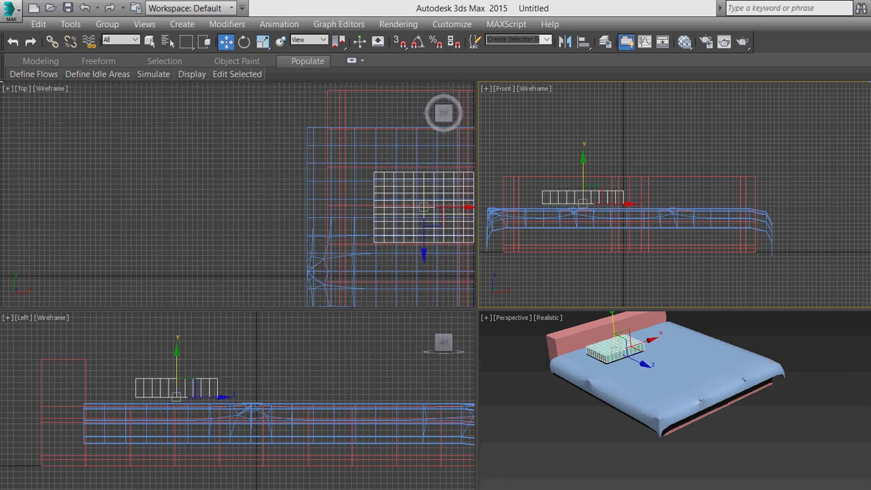
pyautogui.moveTo(409, 204); pyautogui.dragTo(260, 220, button='middle')
pyautogui.moveTo(275, 224)
pyautogui.mouseDown()
pyautogui.moveTo(275, 184)
pyautogui.moveTo(286, 185)
pyautogui.mouseUp()
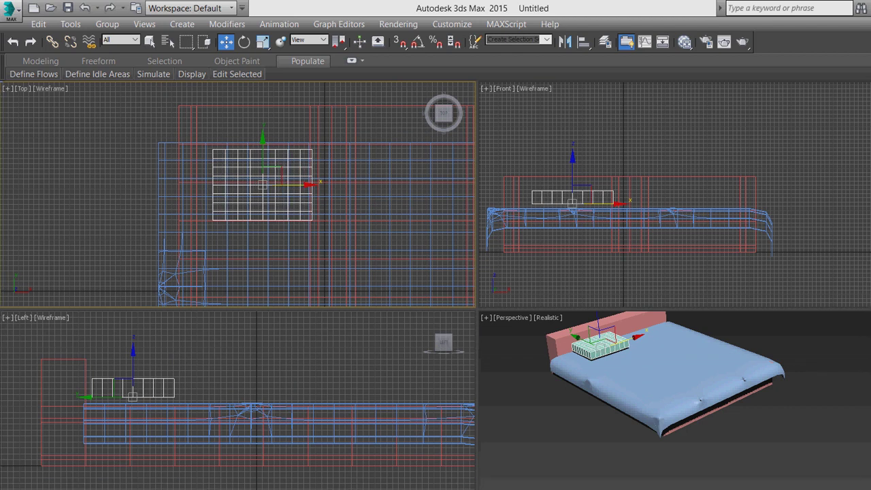
# - Deselect the pillow grid, then undo to select it again
pyautogui.scroll(2, 507, 199)
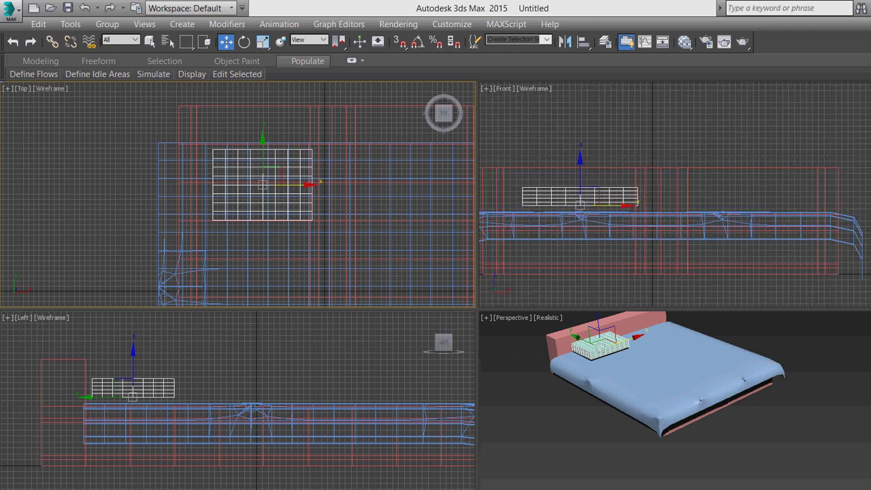
pyautogui.scroll(3, 554, 199)
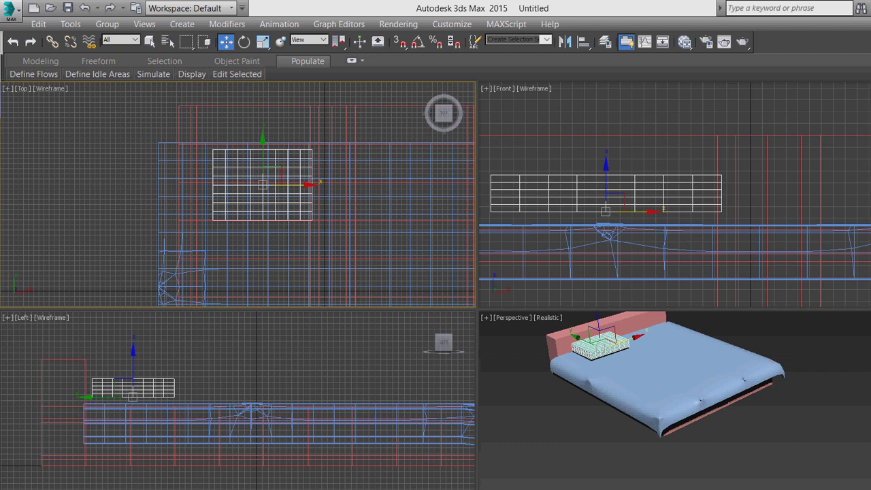
pyautogui.hotkey('ctrl', 'd')
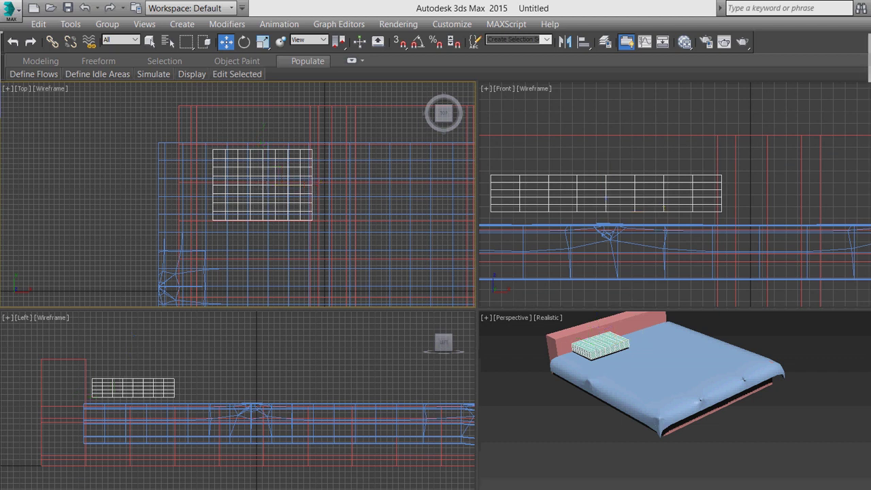
pyautogui.hotkey('ctrl', 'z')
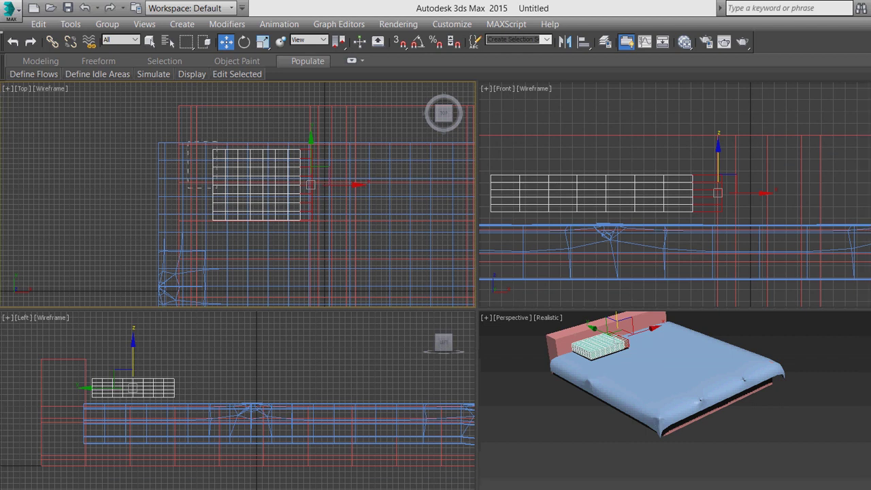
pyautogui.hotkey('ctrl', 'z')
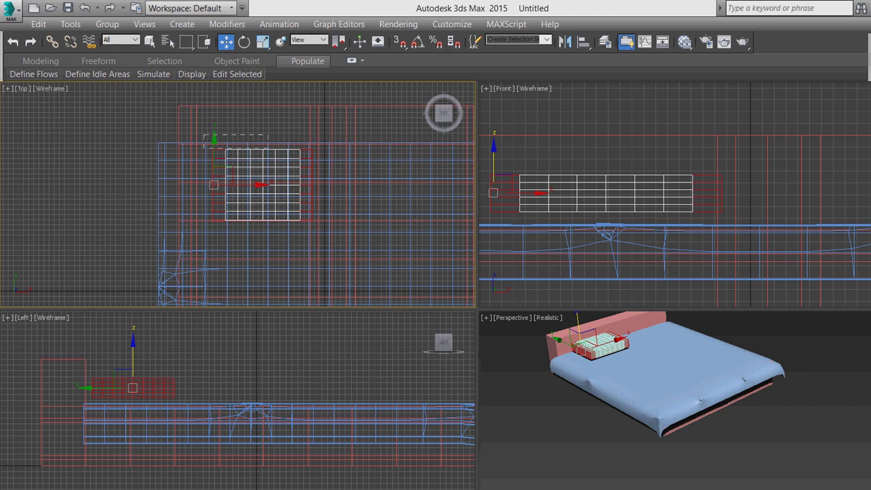
pyautogui.hotkey('ctrl', 'z')
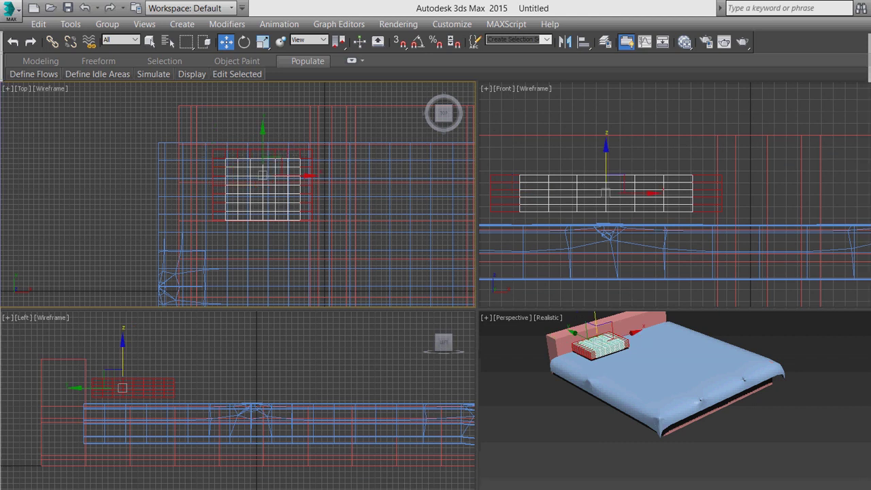
pyautogui.hotkey('ctrl', 'z')
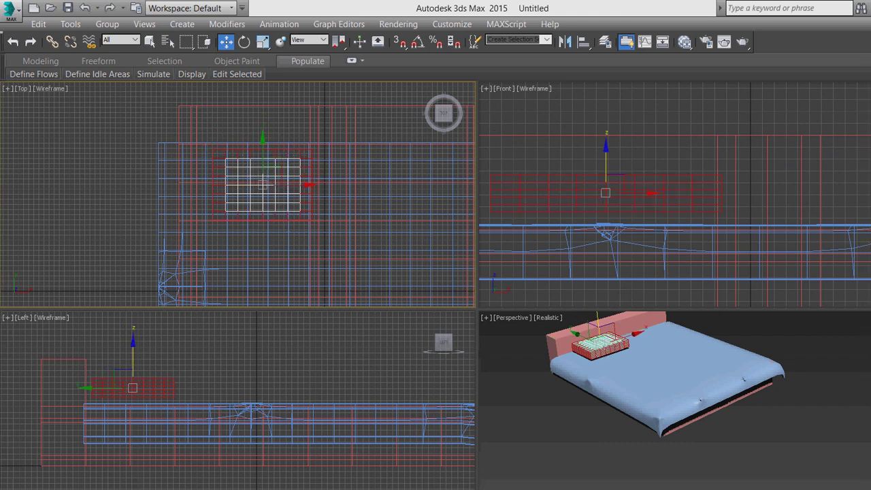
pyautogui.scroll(5, 599, 344)
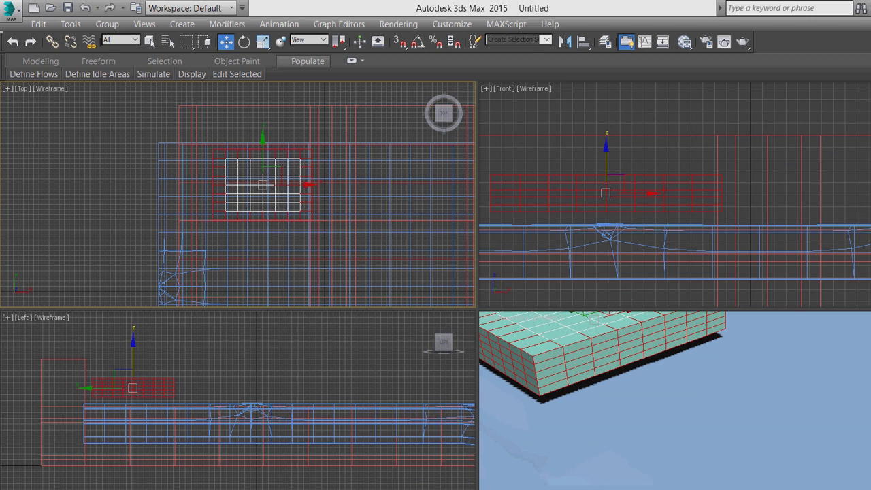
pyautogui.press('r')
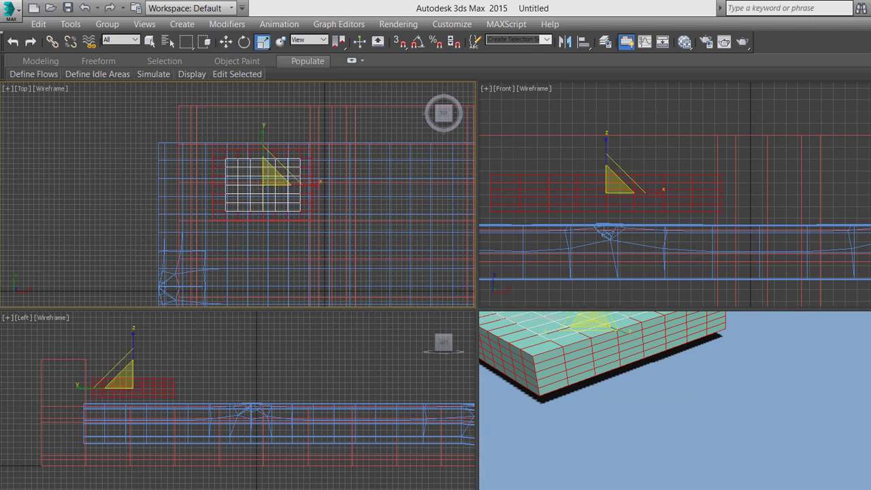
pyautogui.scroll(-3, 674, 402)
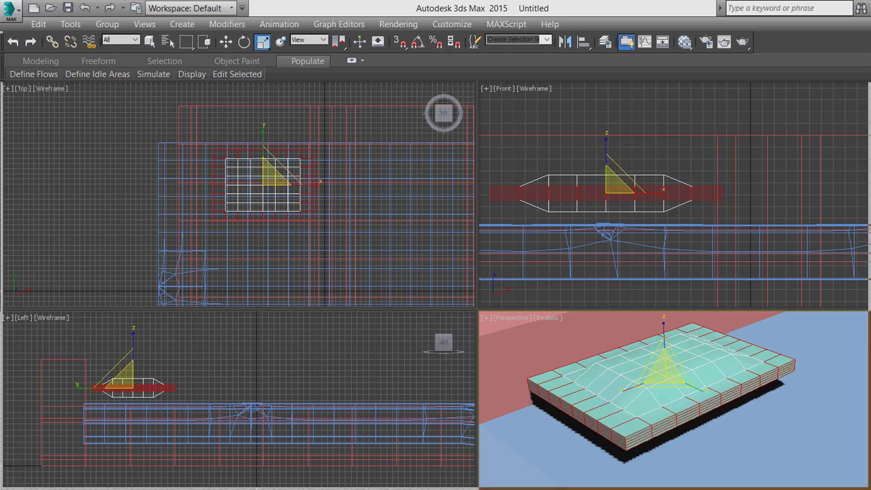
pyautogui.scroll(-5, 253, 215)
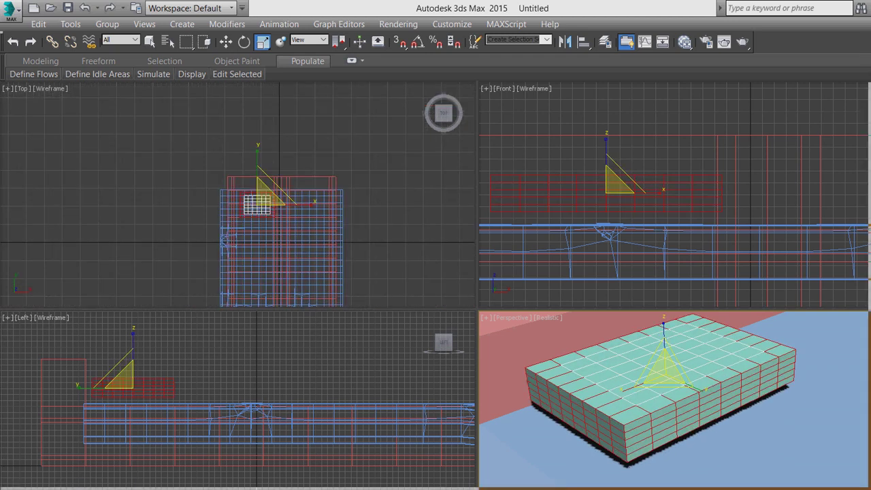
pyautogui.click(256, 204)
pyautogui.scroll(5, 251, 205)
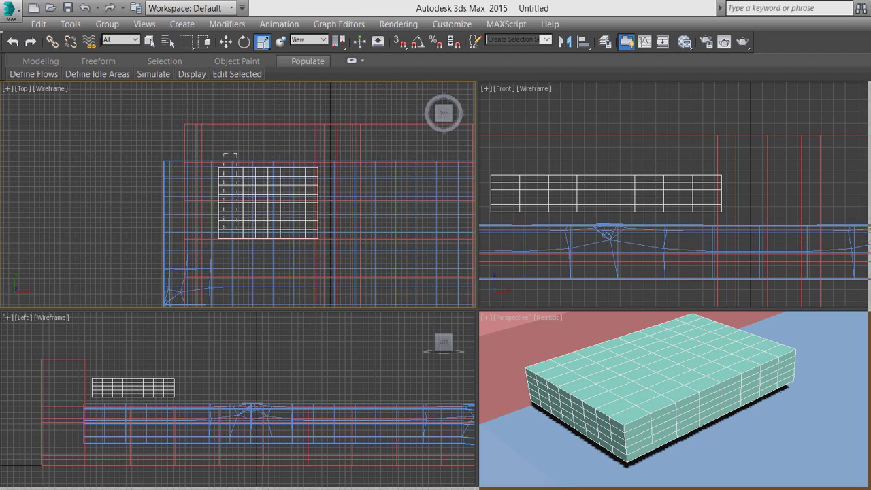
pyautogui.click(225, 156)
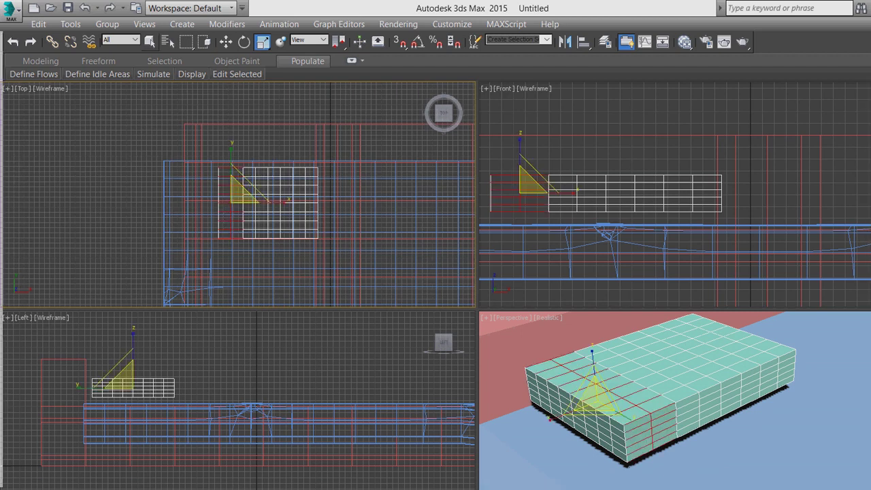
pyautogui.click(226, 42)
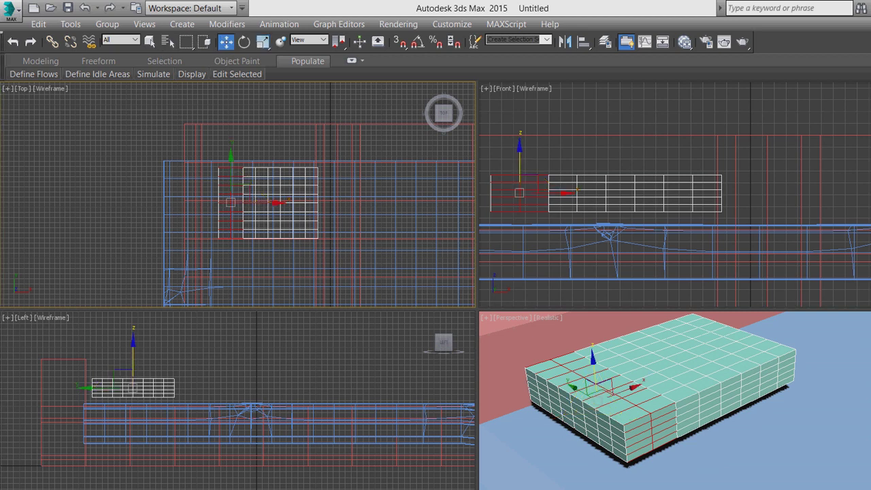
pyautogui.scroll(2, 270, 182)
pyautogui.hotkey('ctrl', 'd')
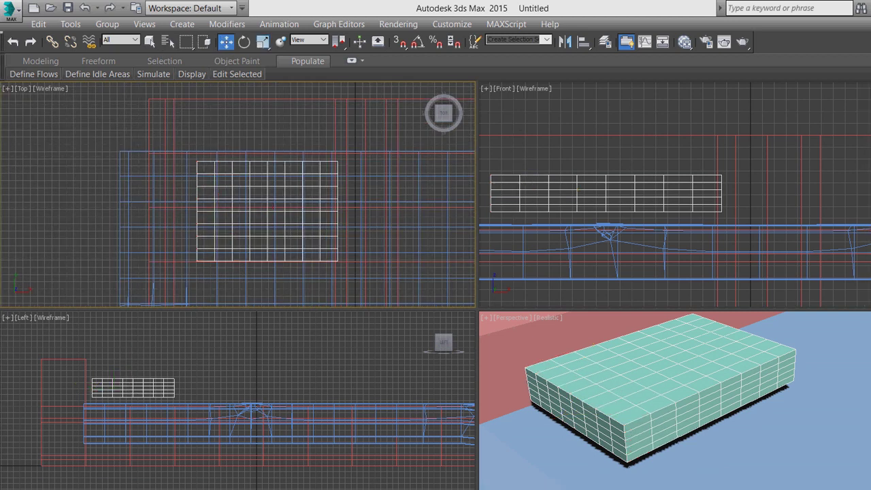
pyautogui.moveTo(191, 153); pyautogui.dragTo(228, 268)
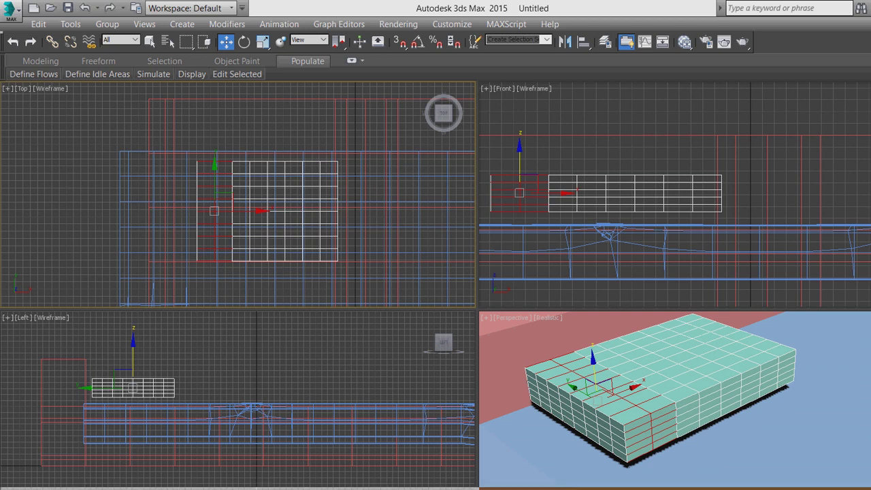
pyautogui.hotkey('ctrl', 'd')
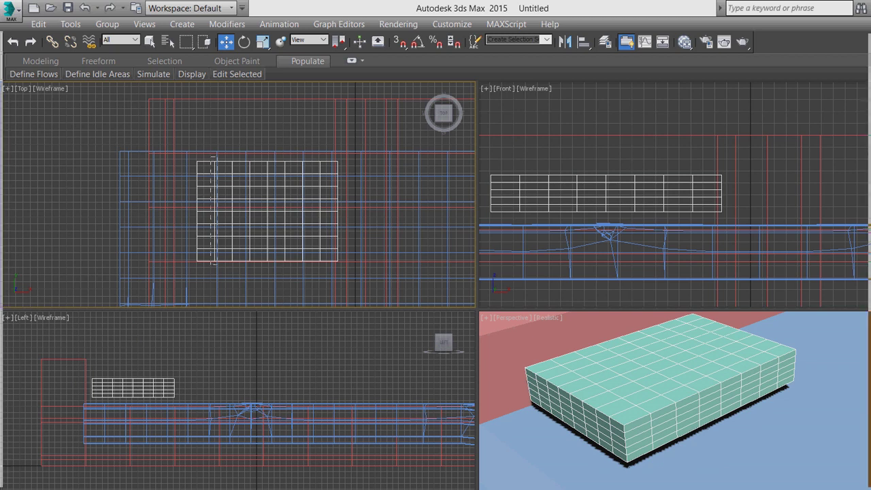
pyautogui.click(211, 225)
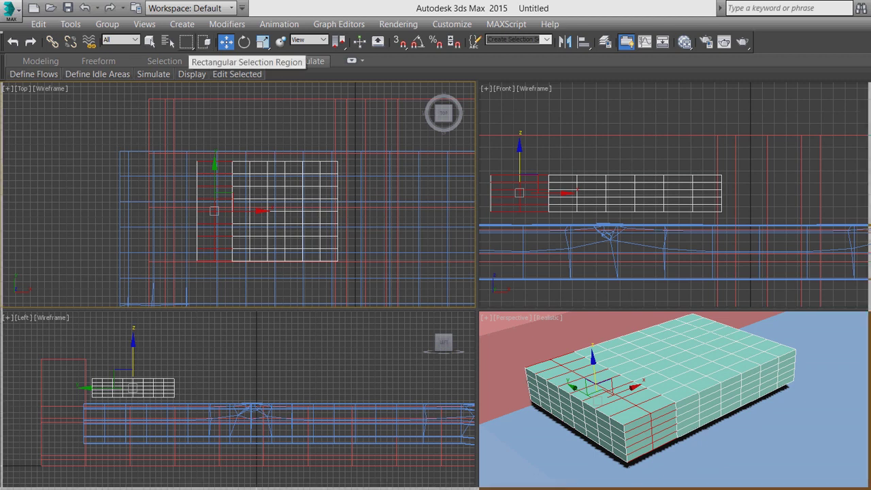
pyautogui.moveTo(207, 138); pyautogui.dragTo(221, 270)
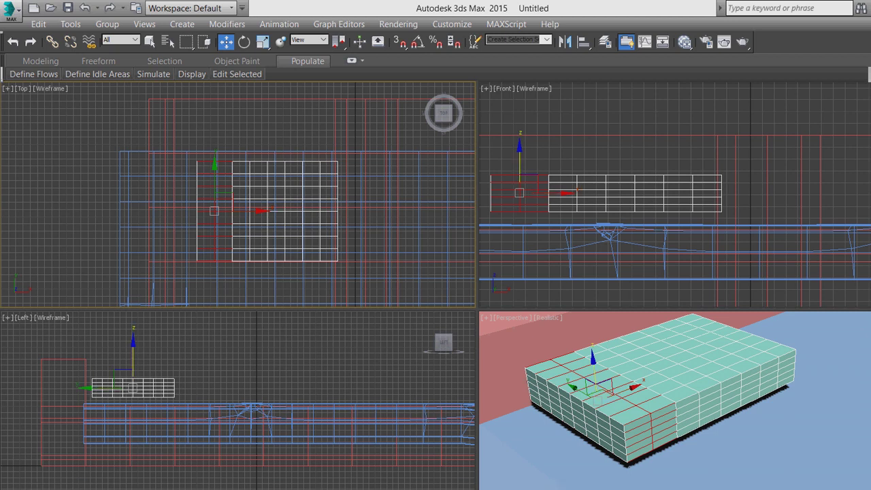
pyautogui.click(223, 261)
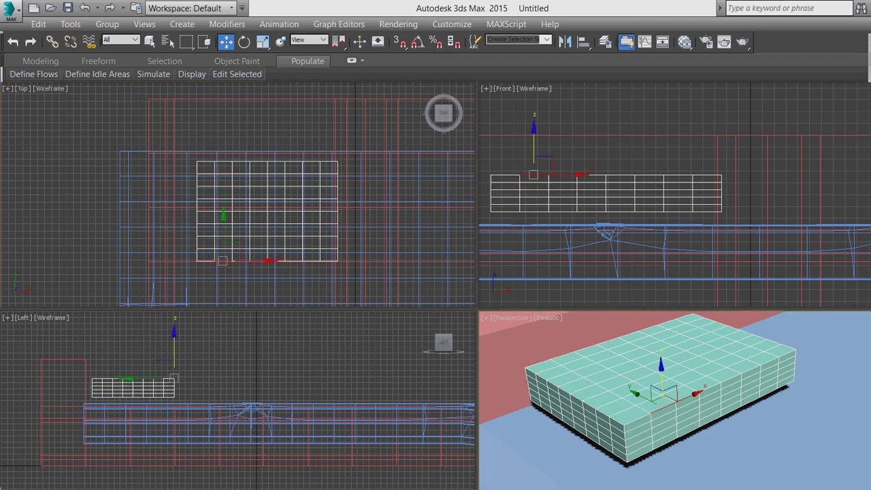
pyautogui.click(214, 248)
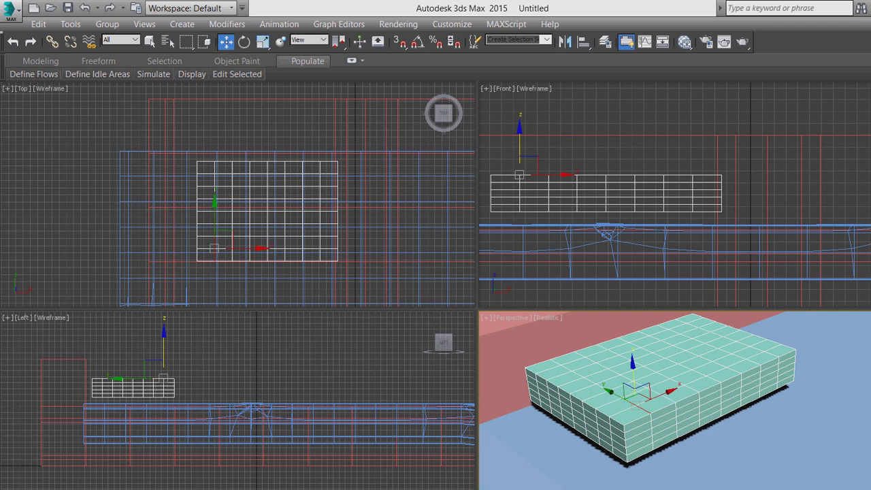
pyautogui.click(215, 217)
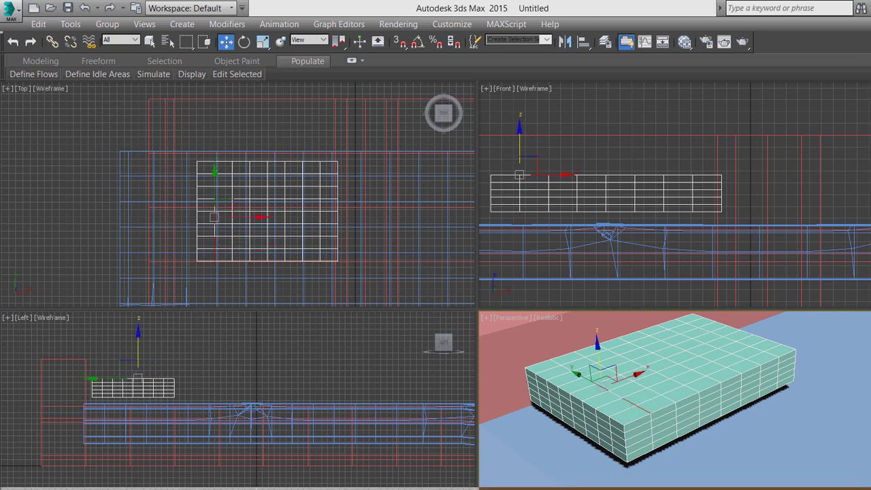
pyautogui.press('4')
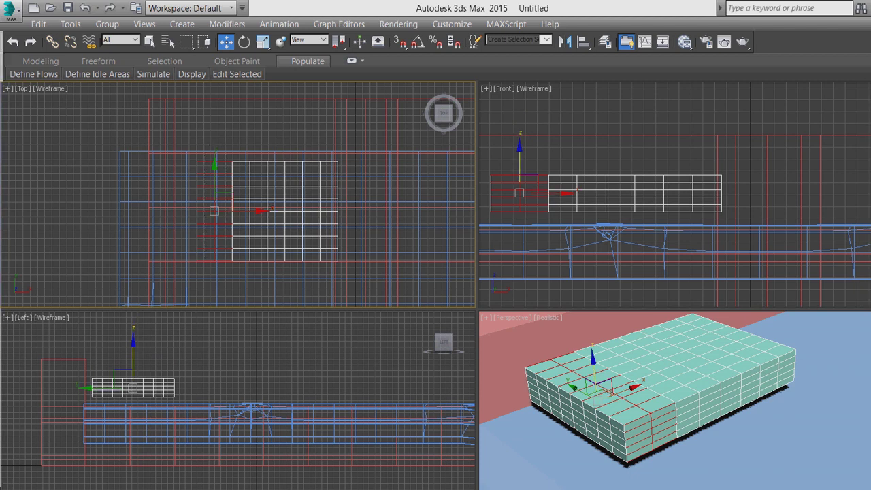
pyautogui.moveTo(315, 150); pyautogui.dragTo(335, 293)
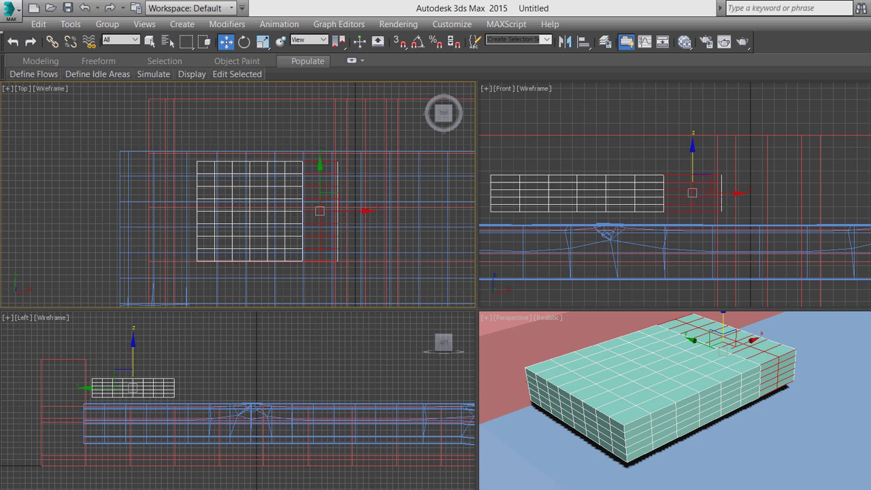
pyautogui.scroll(2, 319, 207)
pyautogui.moveTo(340, 213); pyautogui.dragTo(347, 213)
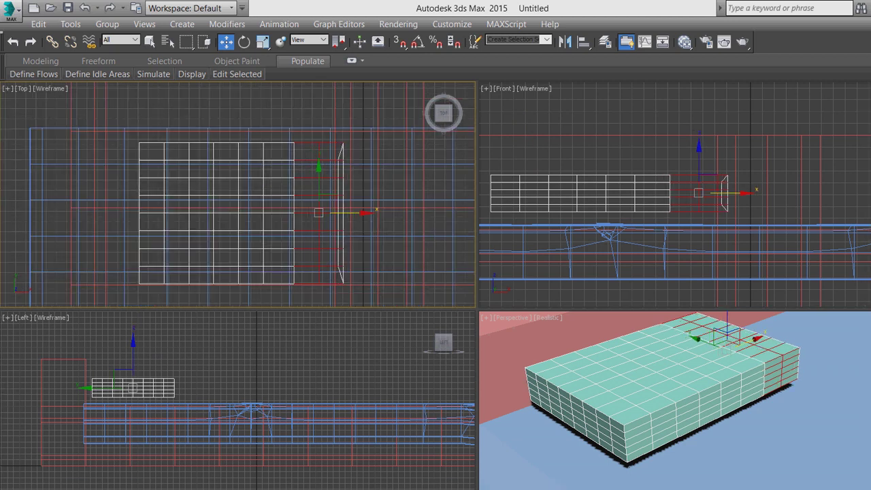
pyautogui.hotkey('ctrl', 'z')
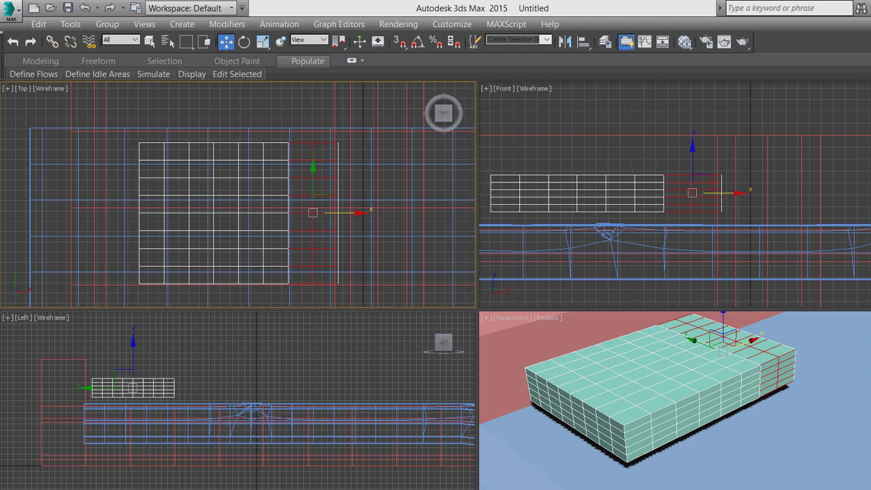
pyautogui.press('4')
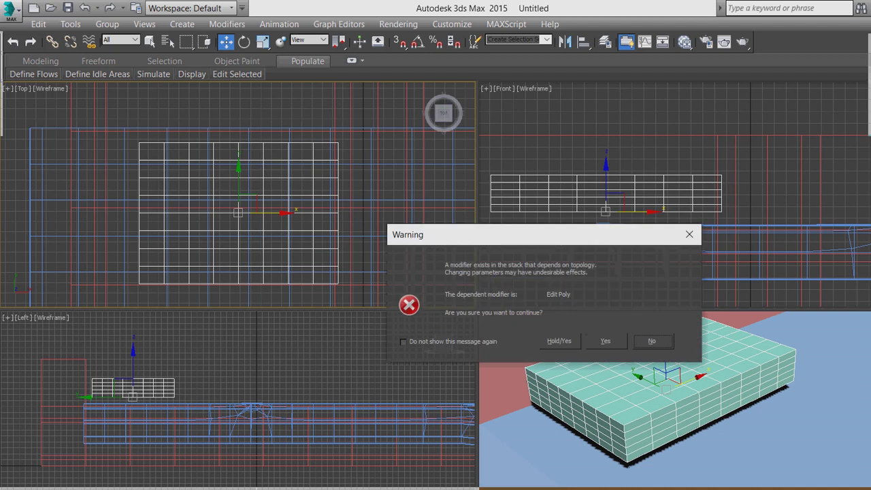
# - Accept the Edit Poly topology warning so the box takes its denser Length and Width segments
pyautogui.press('Return')
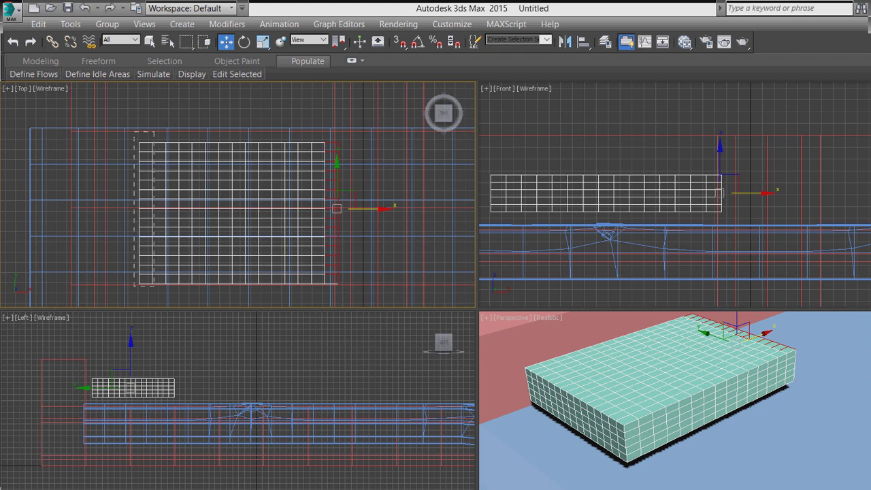
# - Select the box's upper polygons, scale them inward to taper the top, and squash the box into a thin slab
pyautogui.click(145, 213)
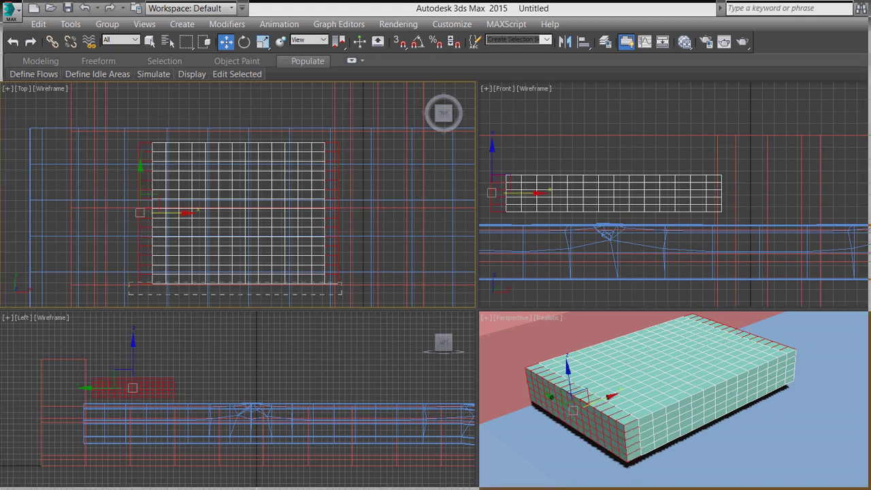
pyautogui.hotkey('ctrl', 'a')
pyautogui.moveTo(124, 134); pyautogui.dragTo(344, 142)
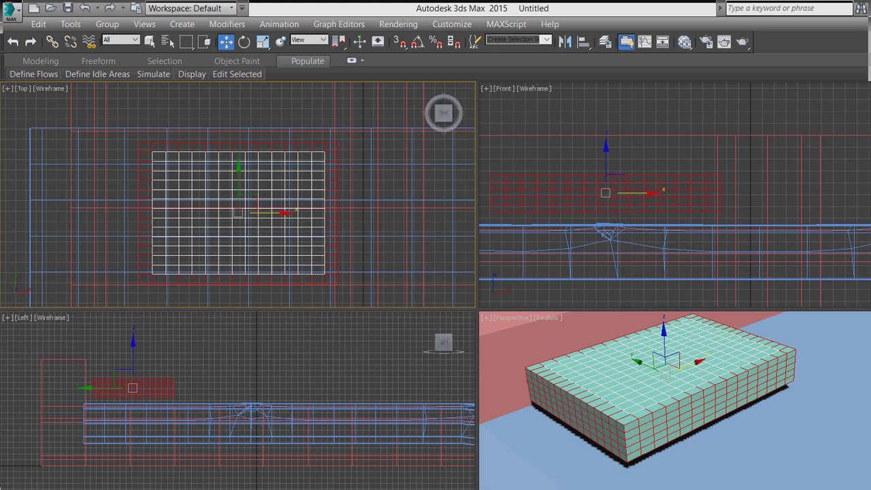
pyautogui.press('r')
pyautogui.rightClick(674, 429)
pyautogui.moveTo(664, 371); pyautogui.dragTo(664, 408)
pyautogui.moveTo(664, 337); pyautogui.dragTo(664, 371)
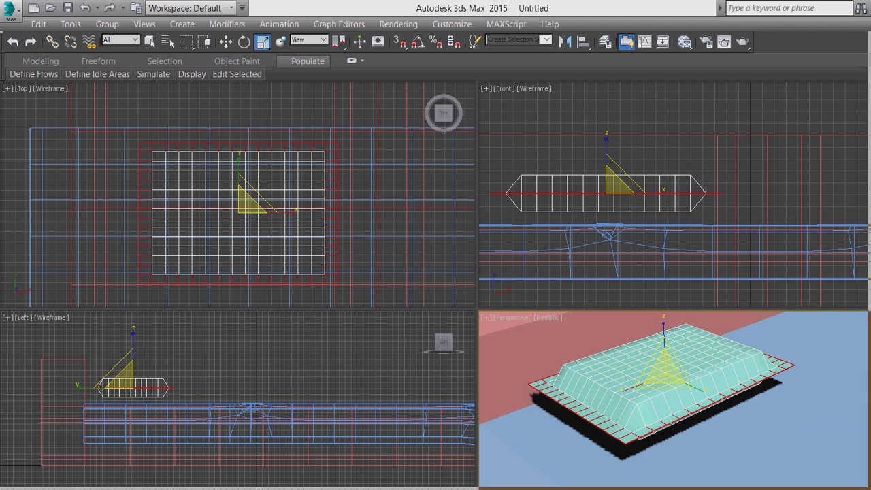
pyautogui.press('1')
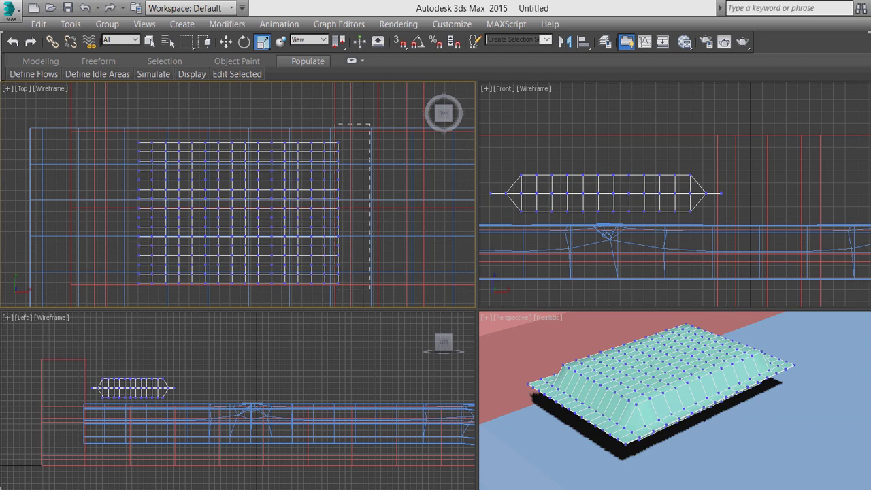
# - Select the right-edge vertices of the slab and nudge them slightly inward
pyautogui.moveTo(335, 124); pyautogui.dragTo(370, 288)
pyautogui.scroll(2, 344, 211)
pyautogui.press('w')
pyautogui.moveTo(367, 213); pyautogui.dragTo(365, 213)
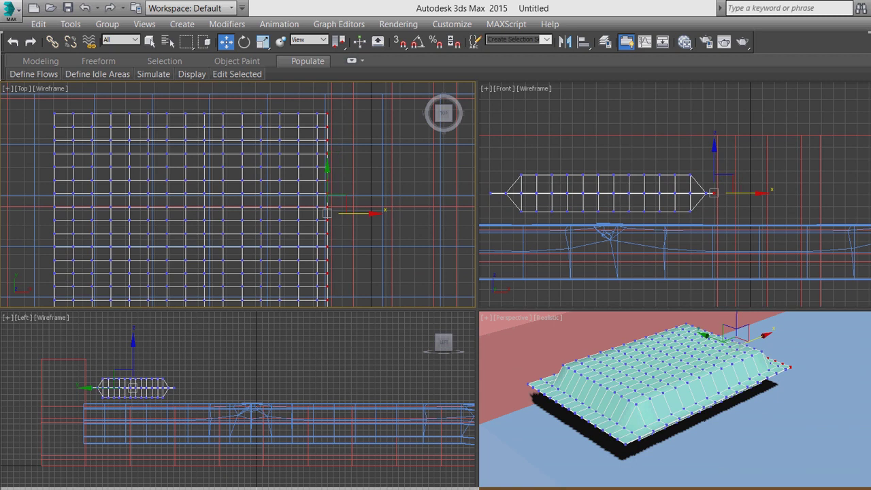
pyautogui.scroll(-2, 365, 217)
# - Add the bottom row, left column and top row of border vertices to the selection
pyautogui.moveTo(359, 262); pyautogui.dragTo(200, 279)
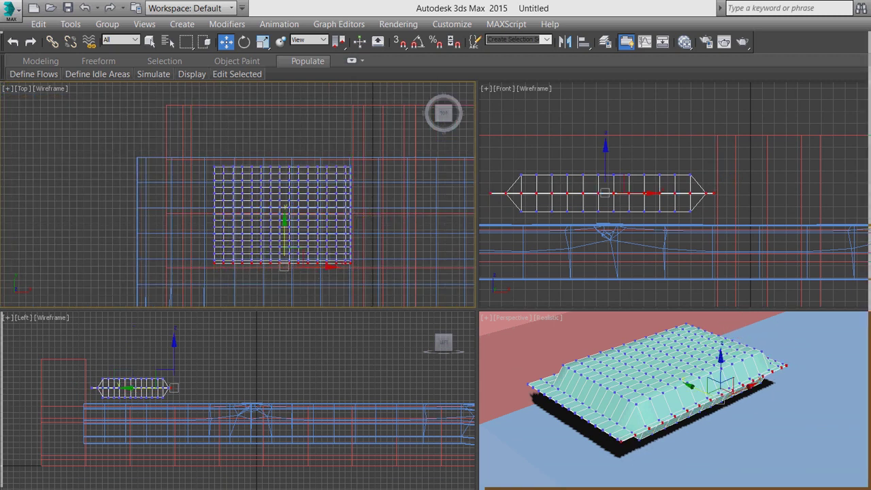
pyautogui.moveTo(206, 158); pyautogui.dragTo(208, 230)
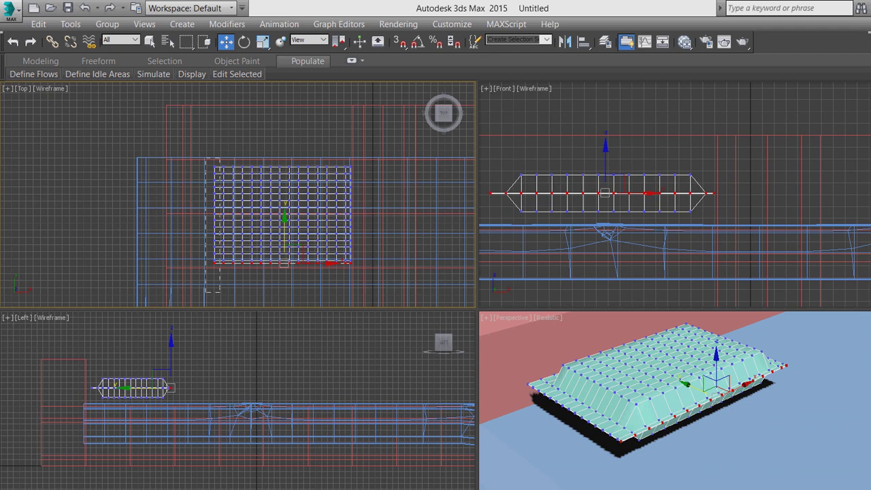
pyautogui.moveTo(219, 292); pyautogui.dragTo(219, 293)
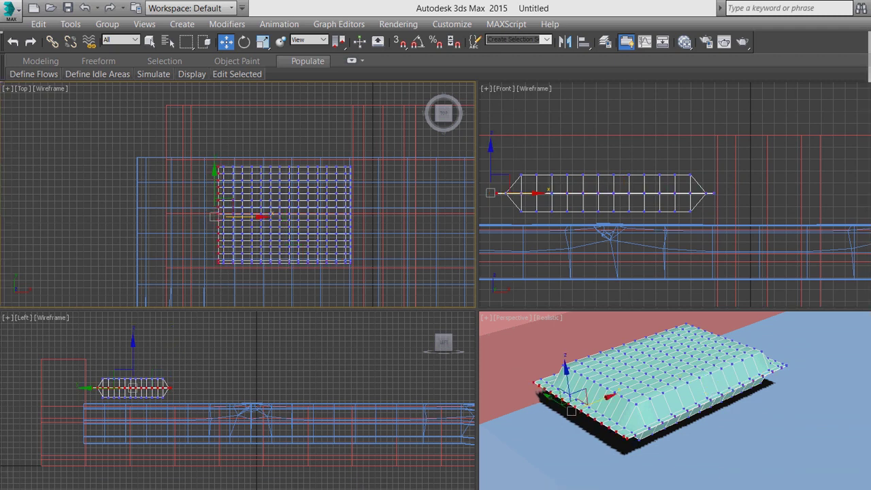
pyautogui.scroll(2, 281, 176)
pyautogui.moveTo(181, 152); pyautogui.dragTo(393, 164)
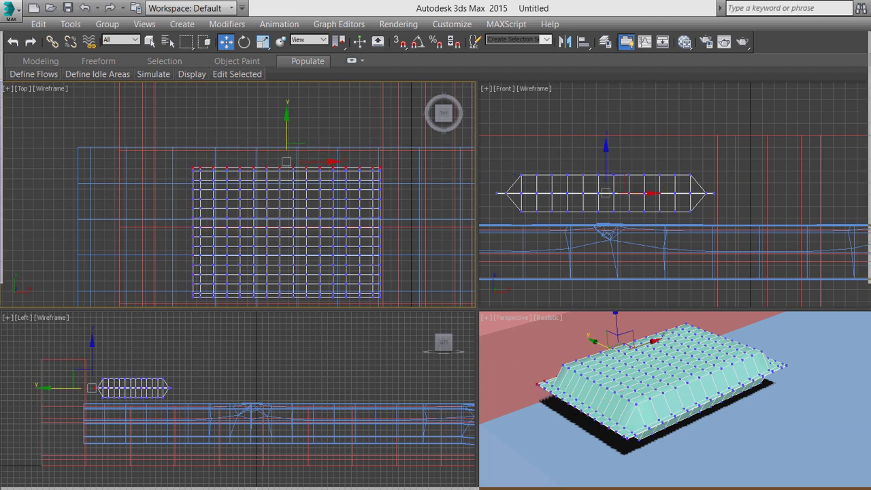
pyautogui.scroll(3, 651, 399)
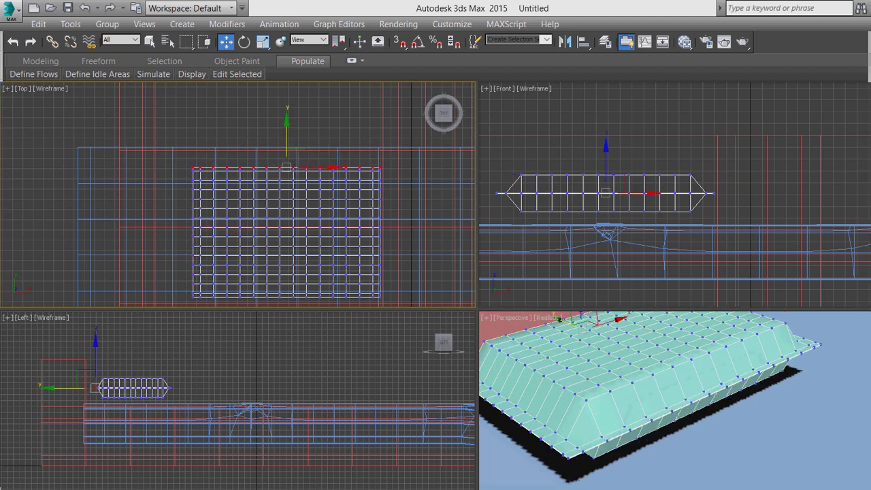
pyautogui.scroll(3, 676, 400)
pyautogui.scroll(-3, 675, 401)
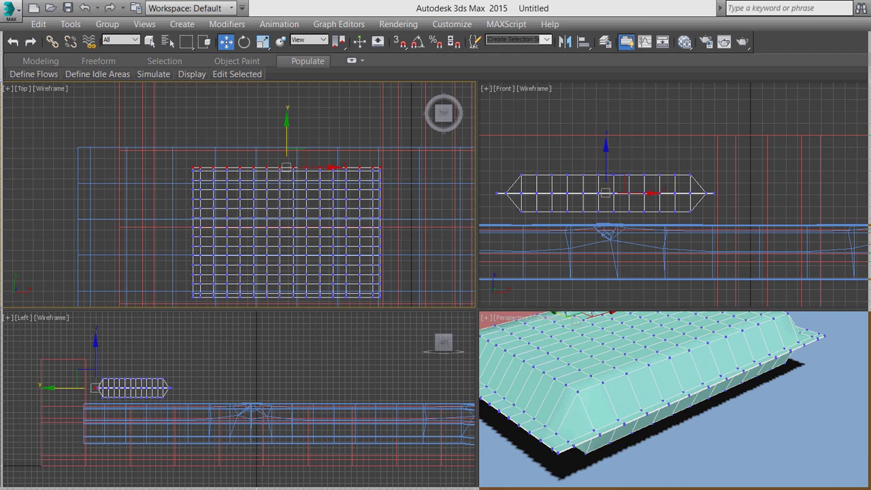
# - Cut several small wrinkle outlines into the pillow's top surface, including one near the lower edge
pyautogui.press('x')
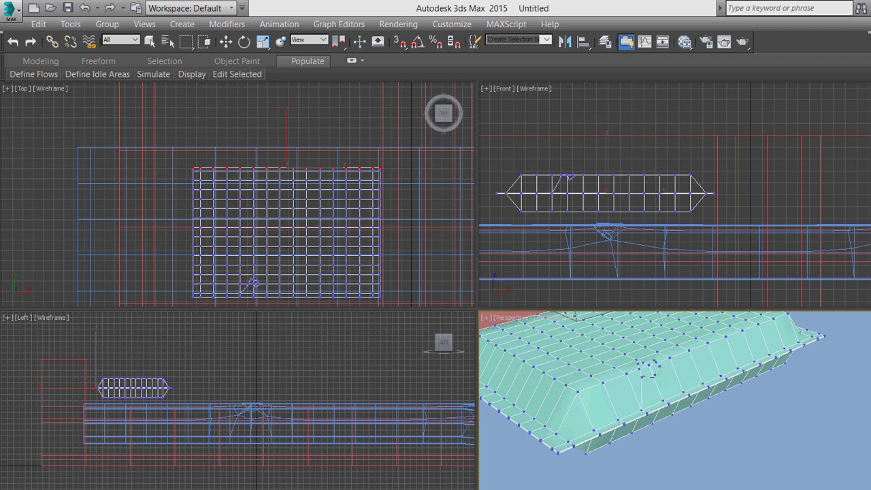
pyautogui.scroll(3, 651, 371)
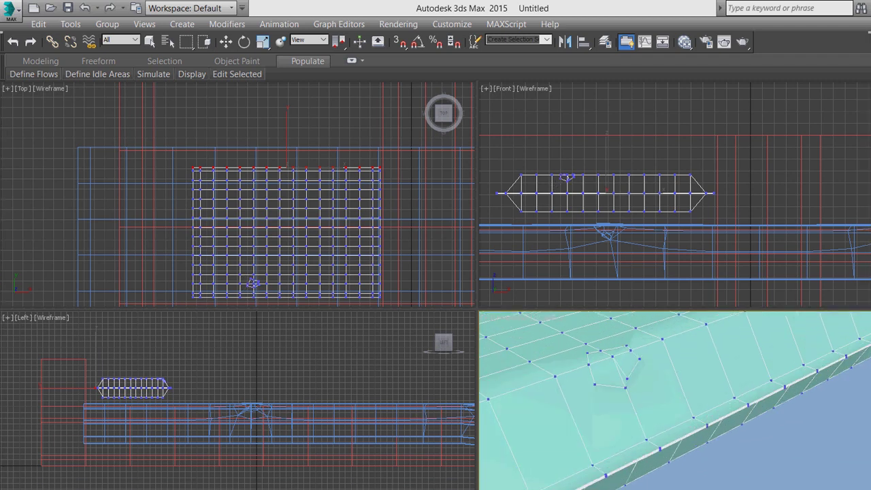
pyautogui.scroll(-5, 676, 400)
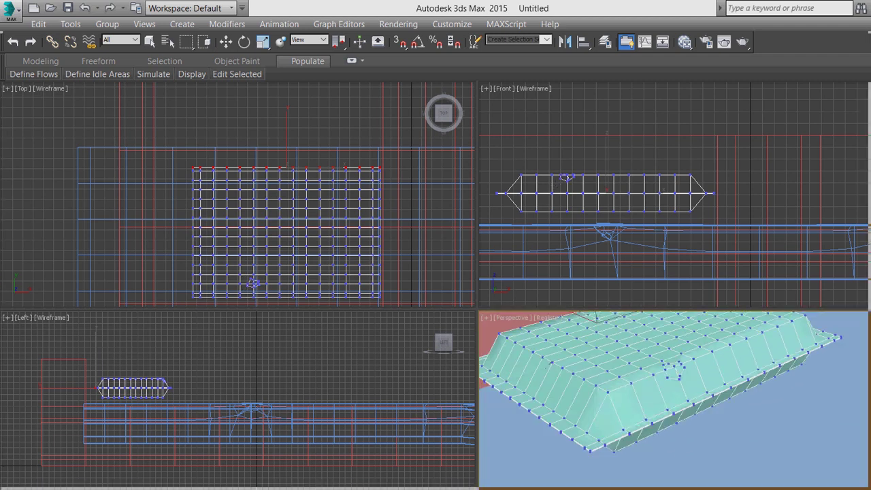
pyautogui.click(559, 371)
pyautogui.click(571, 377)
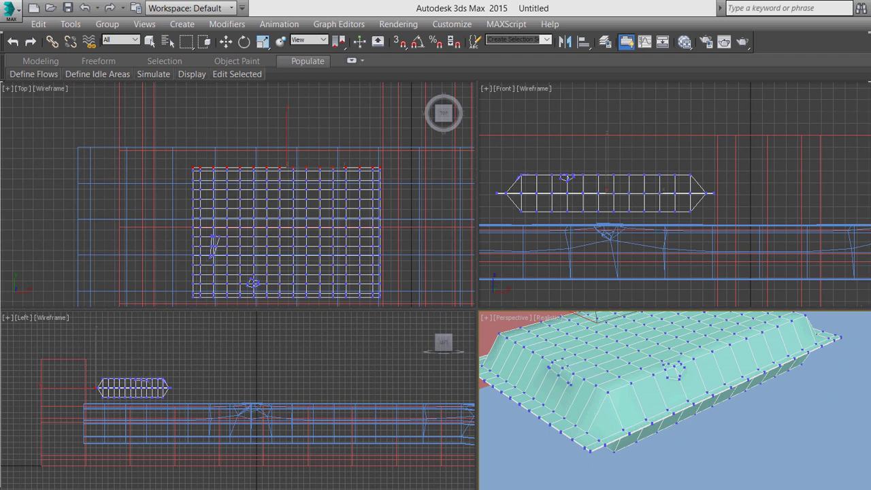
pyautogui.click(641, 332)
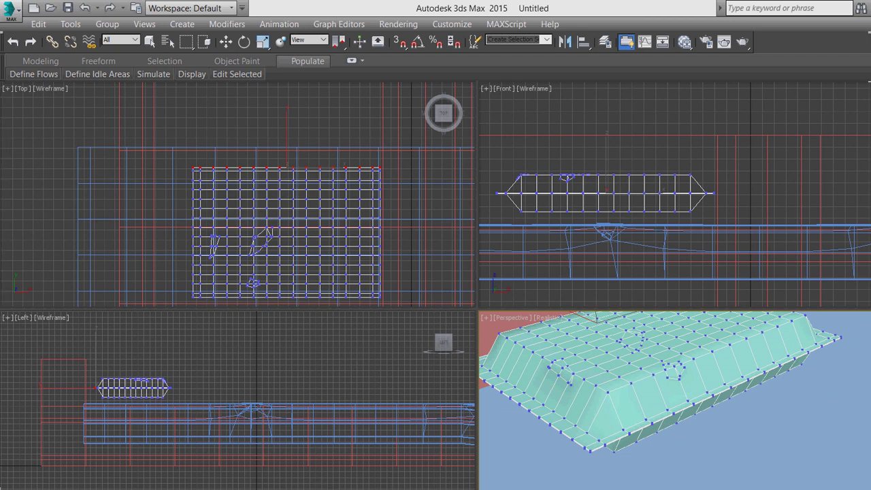
pyautogui.click(729, 339)
# - Select the vertices of the lower wrinkle cut and zoom the view to them
pyautogui.press('w')
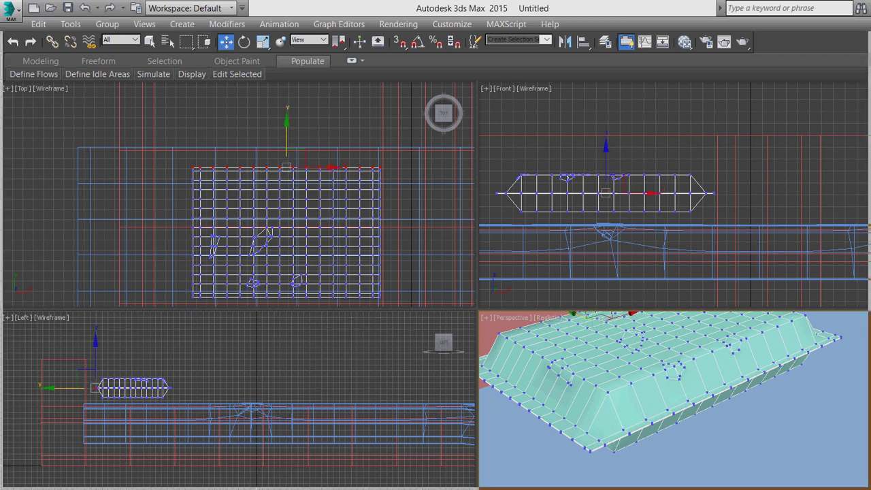
pyautogui.press('1')
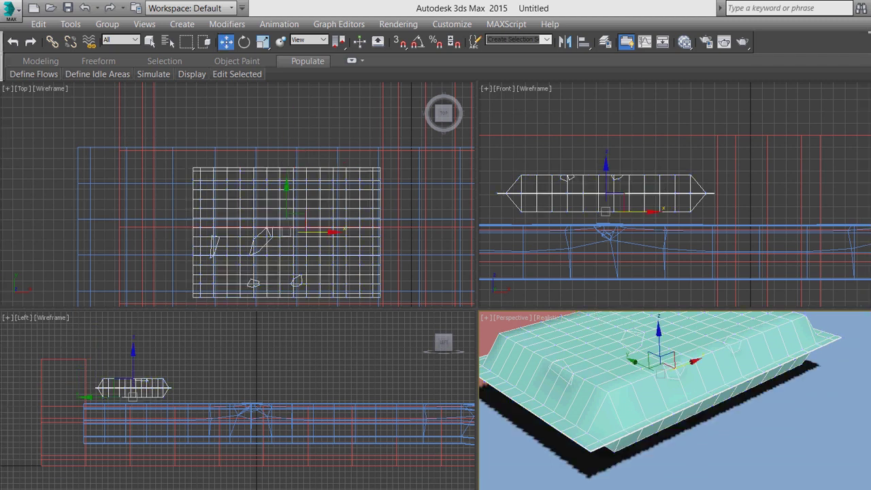
pyautogui.press('1')
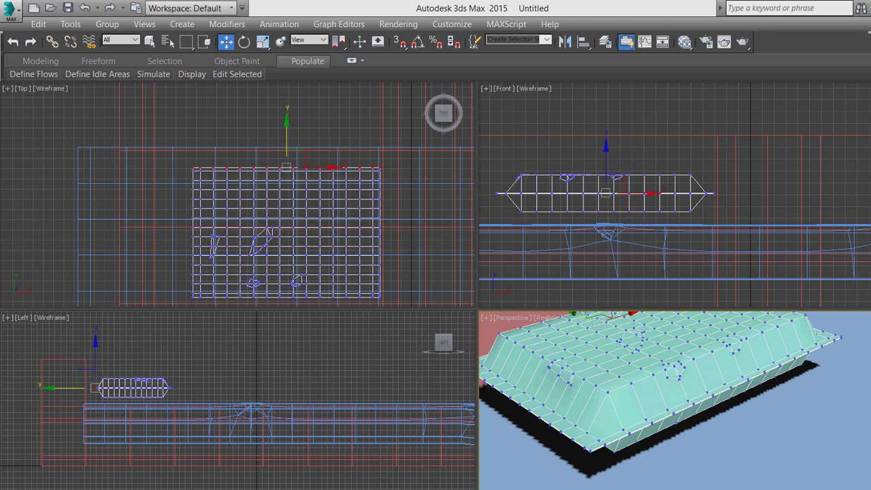
pyautogui.click(253, 283)
pyautogui.press('z')
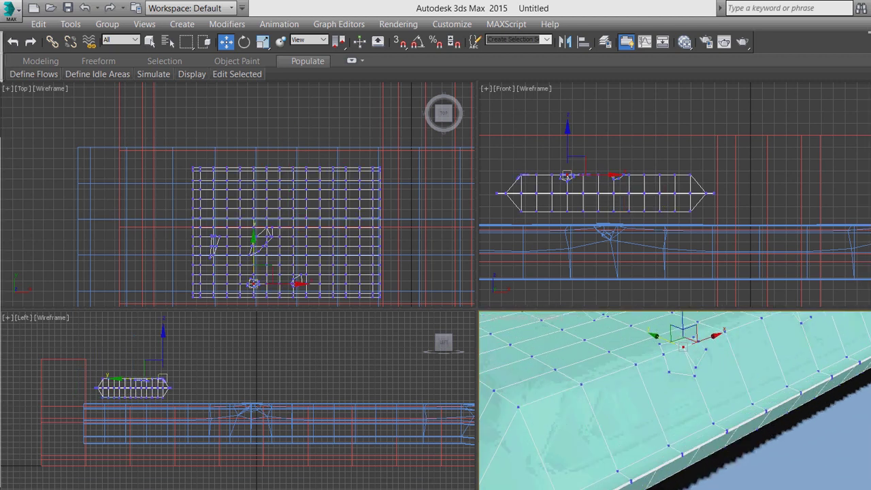
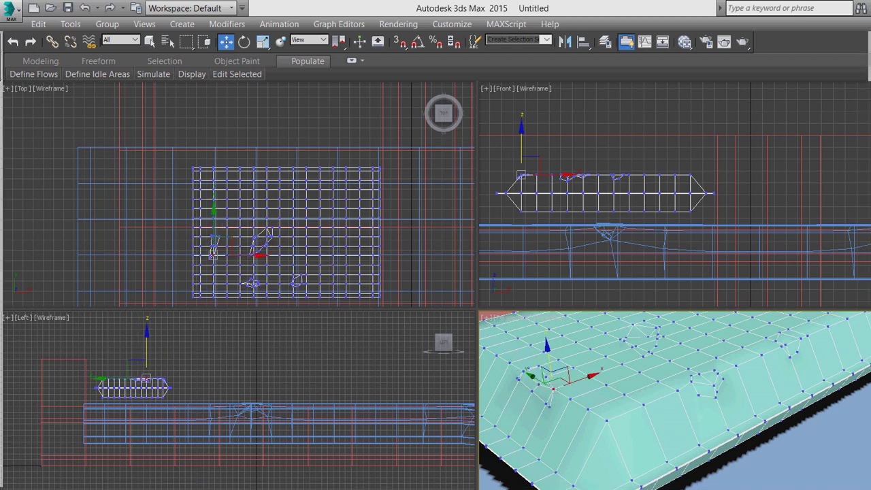
# - Marquee-select the pillow's left-edge vertices in the Top view, then leave Vertex mode
pyautogui.keyDown('alt'); pyautogui.moveTo(674, 401); pyautogui.dragTo(708, 388, button='middle'); pyautogui.keyUp('alt')
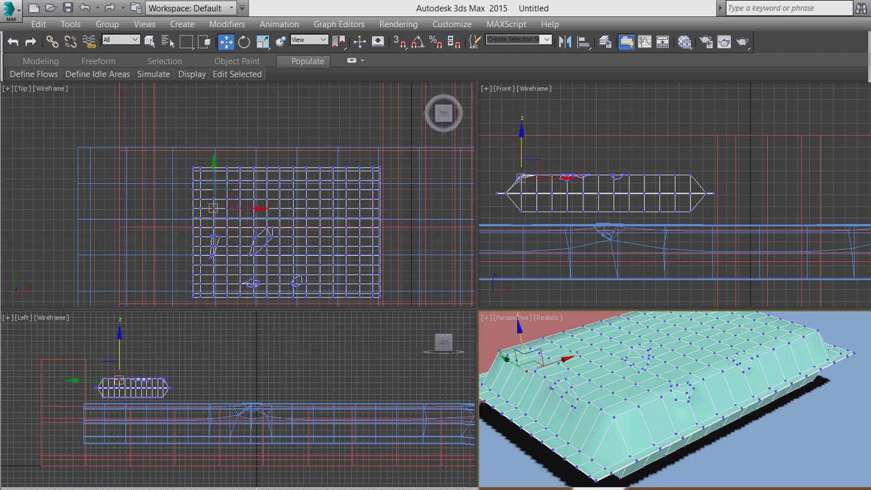
pyautogui.moveTo(209, 154); pyautogui.dragTo(212, 300)
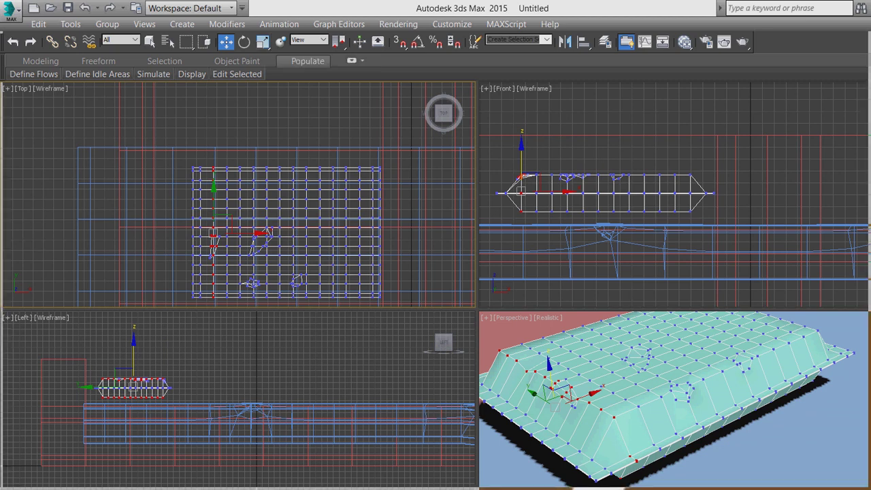
pyautogui.press('1')
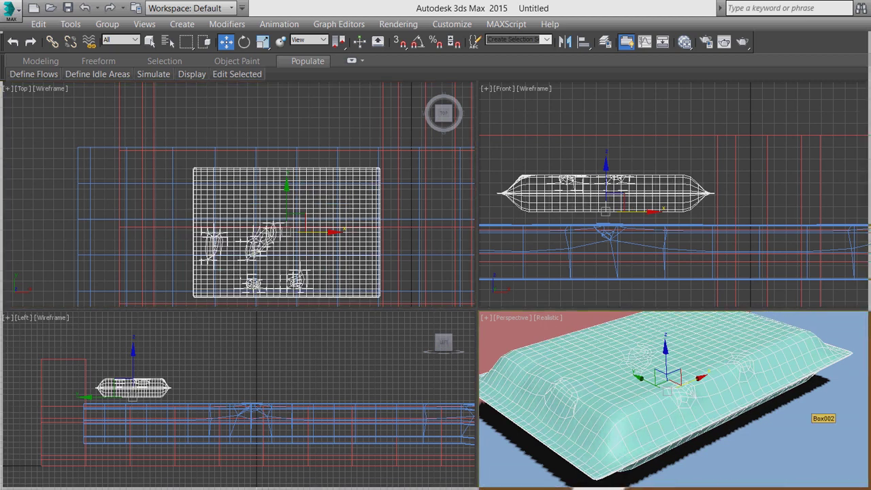
# - Scale the pillow in the Top view, stretching it along X and then enlarging it uniformly
pyautogui.hotkey('ctrl', 'i')
pyautogui.hotkey('ctrl', 'i')
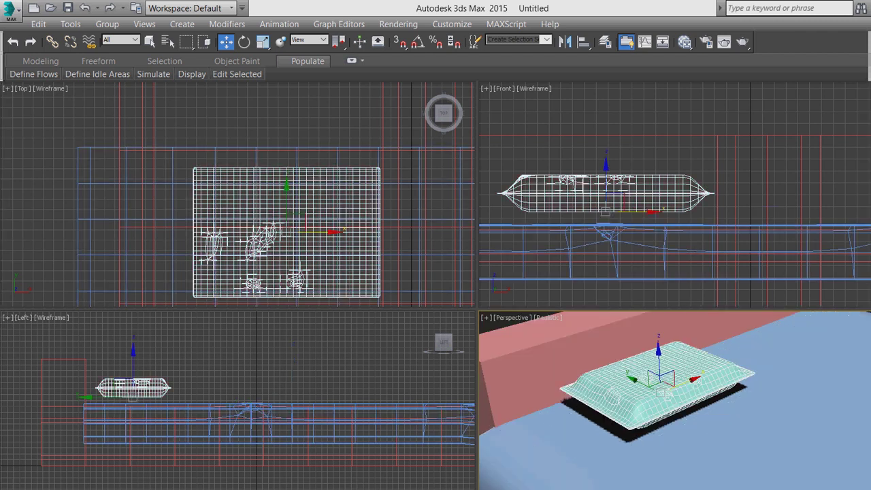
pyautogui.rightClick(783, 170)
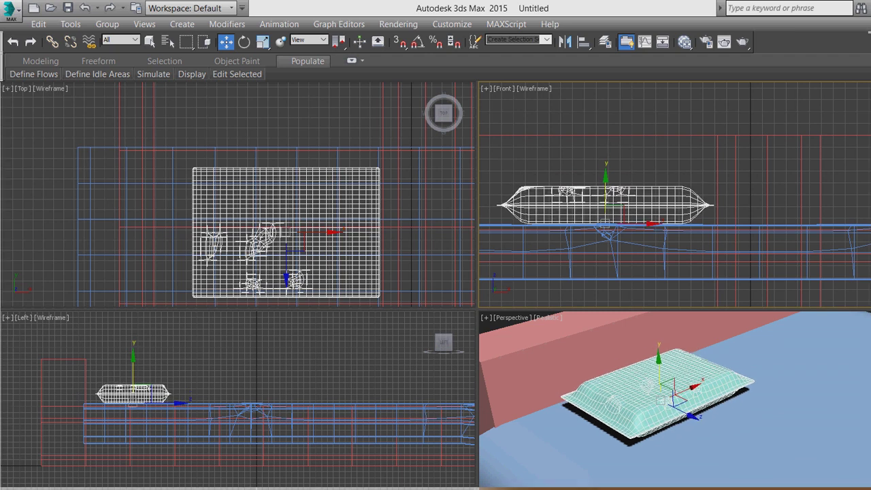
pyautogui.scroll(-5, 294, 216)
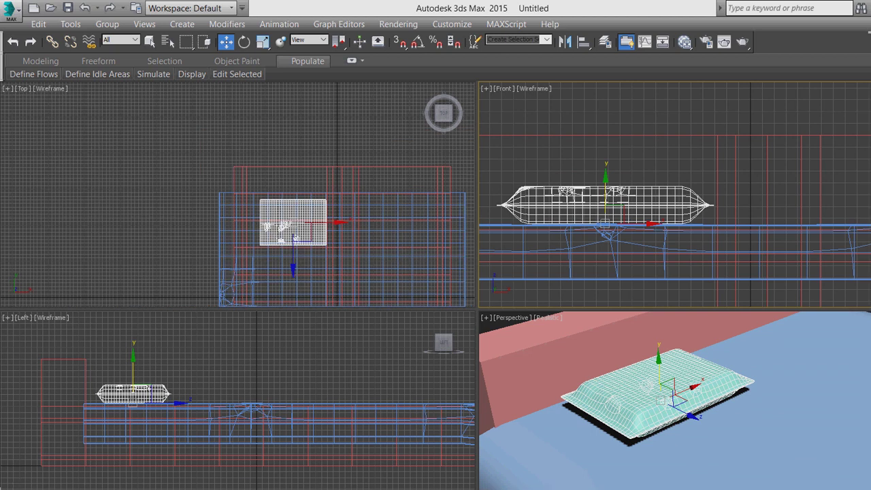
pyautogui.press('r')
pyautogui.rightClick(171, 205)
pyautogui.moveTo(334, 222); pyautogui.dragTo(361, 221)
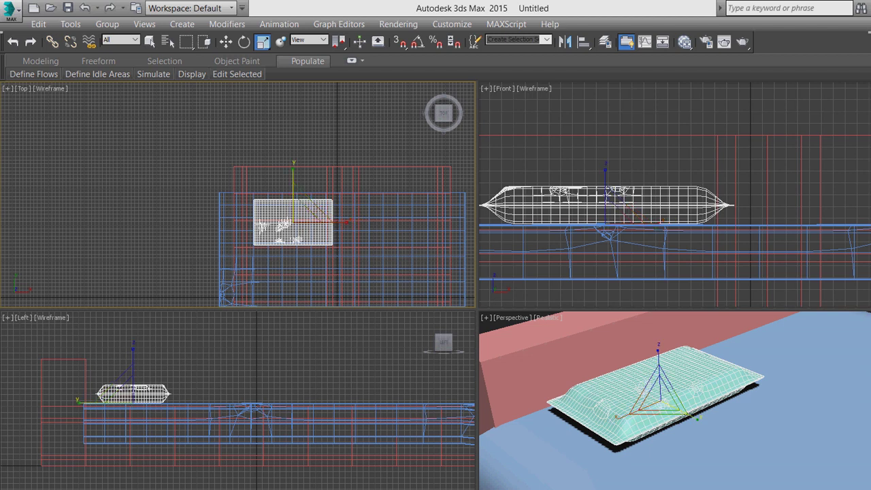
pyautogui.moveTo(303, 213); pyautogui.dragTo(303, 201)
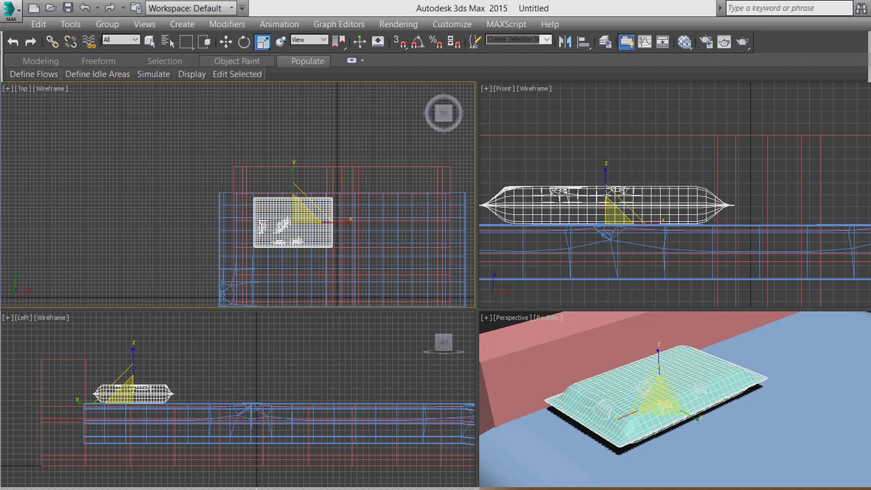
# - Clone the pillow as Box004 beside the original, then select the bed sheet
pyautogui.press('w')
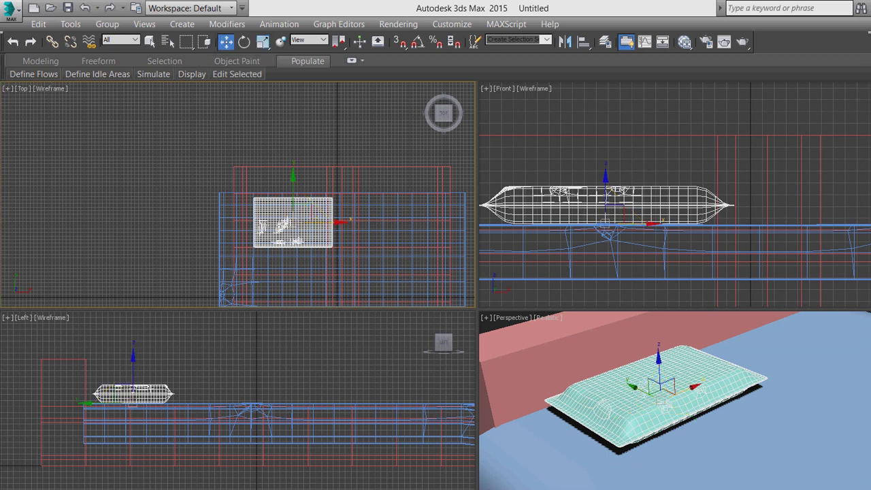
pyautogui.keyDown('shift'); pyautogui.moveTo(606, 204); pyautogui.dragTo(865, 204); pyautogui.keyUp('shift')
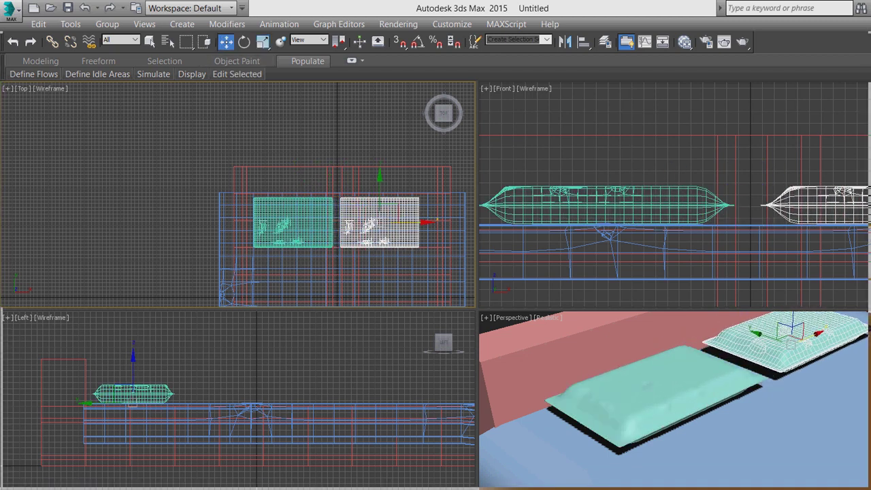
pyautogui.keyDown('shift'); pyautogui.moveTo(379, 221); pyautogui.dragTo(393, 221); pyautogui.keyUp('shift')
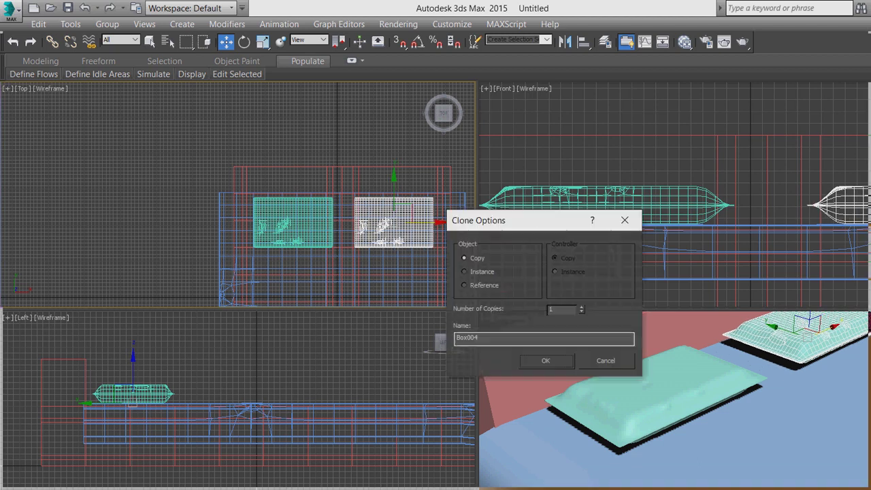
pyautogui.press('Return')
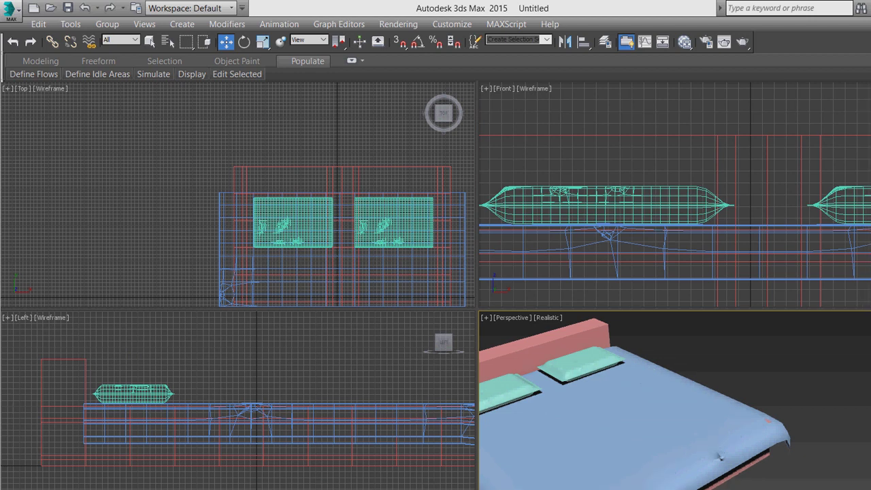
pyautogui.click(647, 436)
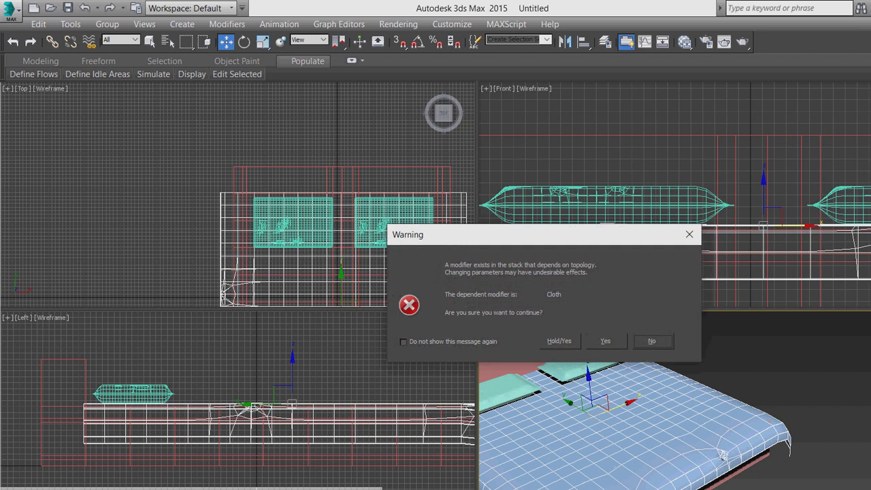
# - Dismiss the topology warning, select the sheet and nudge its edge toward the bed's foot
pyautogui.press('Return')
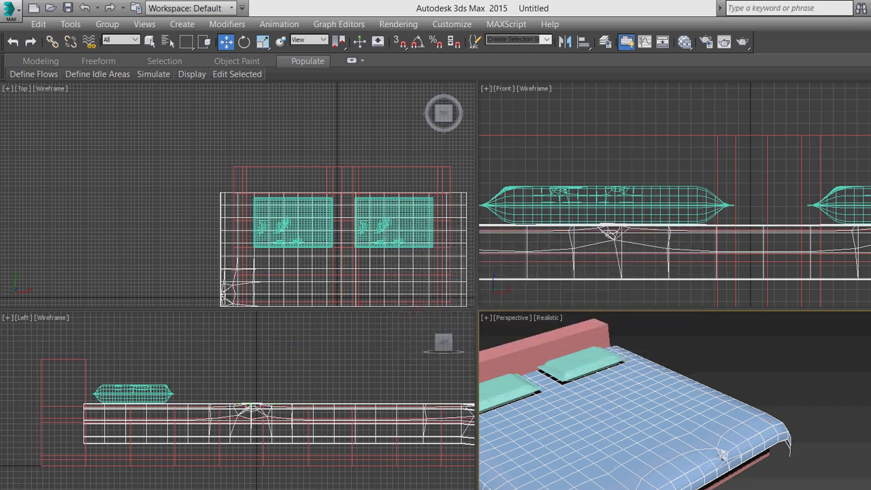
pyautogui.scroll(-4, 409, 273)
pyautogui.scroll(-1, 408, 273)
pyautogui.moveTo(364, 276); pyautogui.dragTo(344, 205, button='middle')
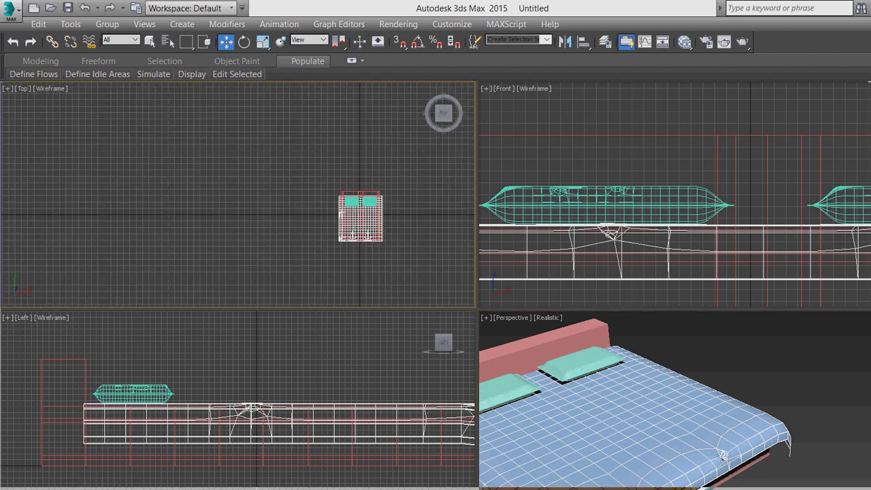
pyautogui.scroll(3, 294, 143)
pyautogui.moveTo(293, 194); pyautogui.dragTo(468, 244)
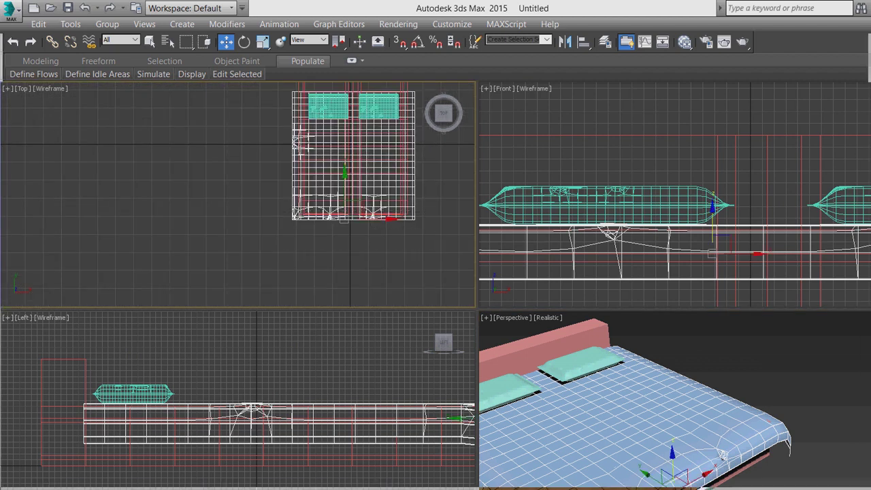
pyautogui.scroll(3, 340, 219)
pyautogui.scroll(-2, 347, 258)
pyautogui.scroll(-1, 347, 258)
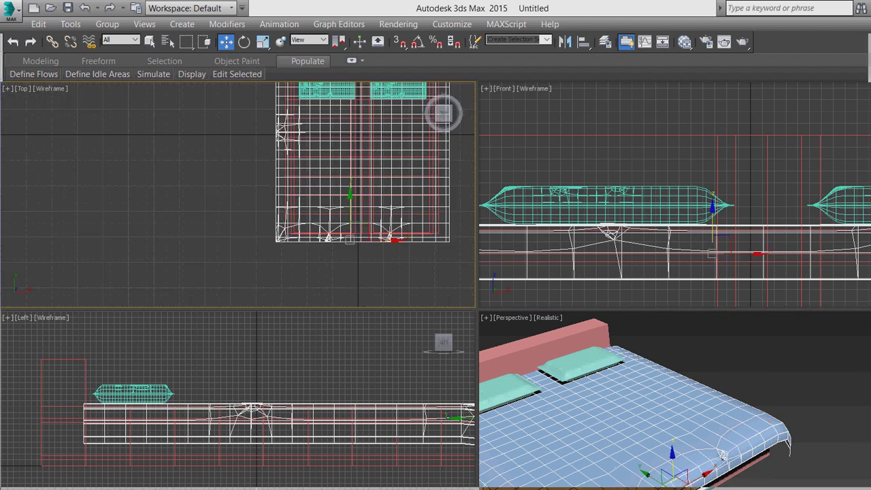
pyautogui.moveTo(349, 240); pyautogui.dragTo(350, 243)
# - In the Left view, select the sheet's corner vertices and pull them in and up
pyautogui.scroll(-3, 681, 218)
pyautogui.scroll(3, 351, 358)
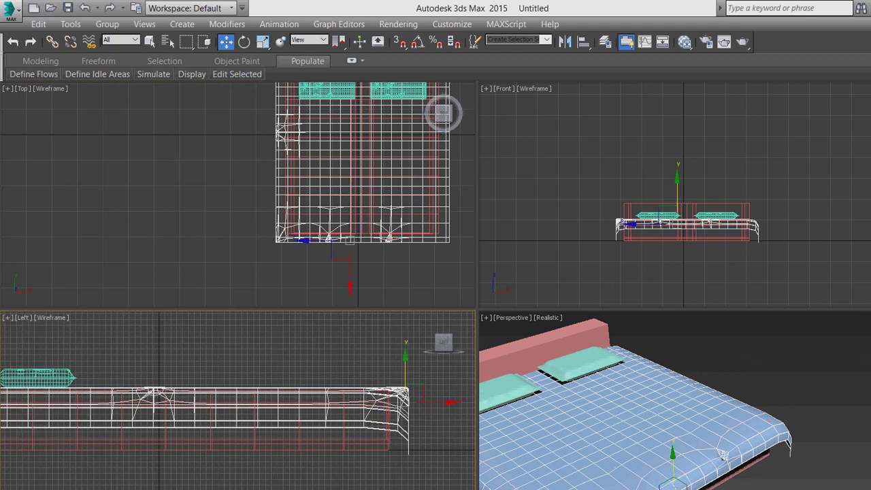
pyautogui.moveTo(351, 357); pyautogui.dragTo(211, 354, button='middle')
pyautogui.moveTo(369, 352); pyautogui.dragTo(325, 467)
pyautogui.scroll(3, 326, 443)
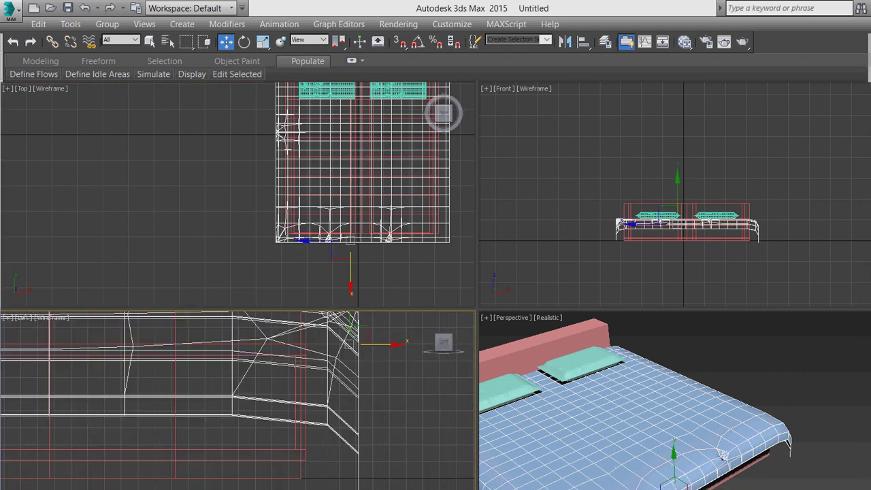
pyautogui.moveTo(381, 344); pyautogui.dragTo(360, 344)
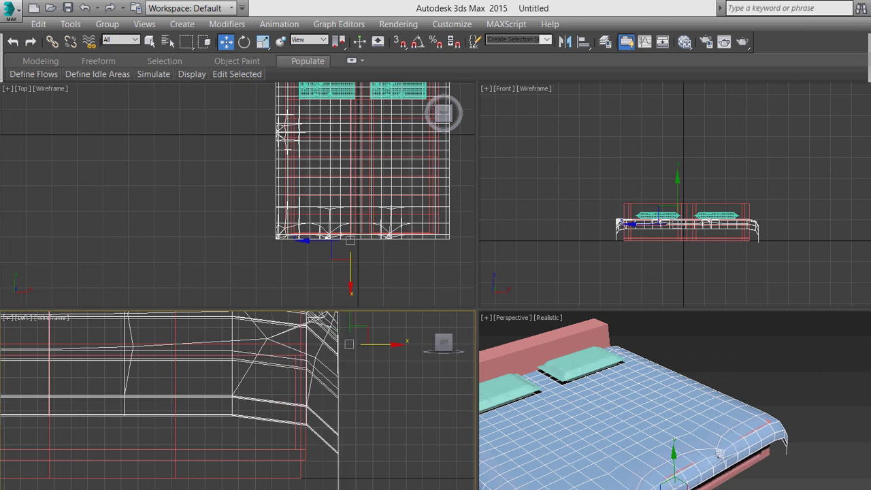
pyautogui.scroll(-2, 389, 351)
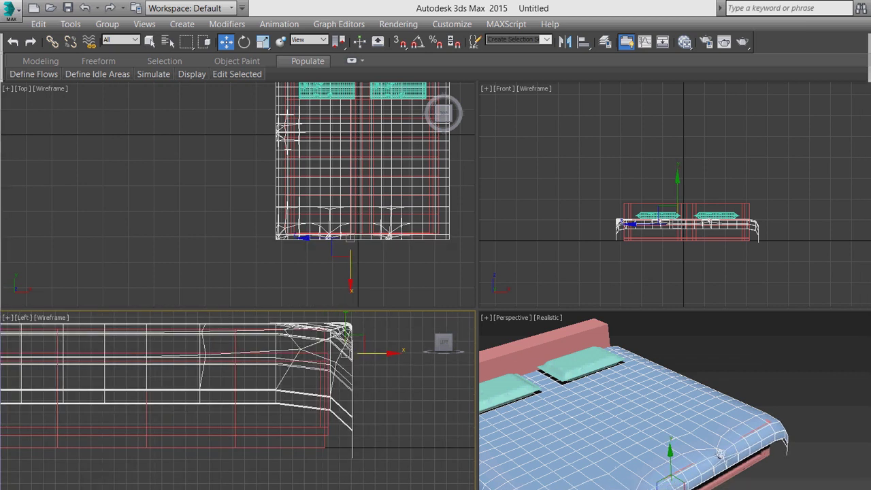
pyautogui.moveTo(327, 381); pyautogui.dragTo(365, 449, button='middle')
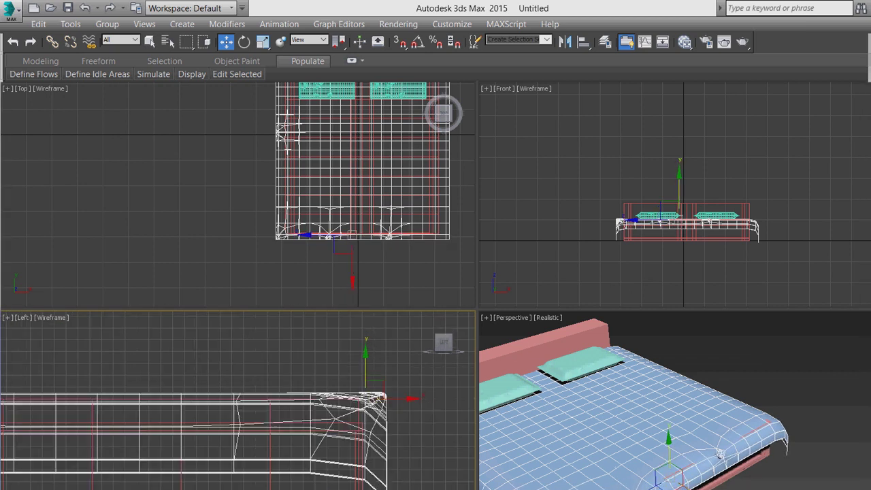
pyautogui.moveTo(368, 381); pyautogui.dragTo(367, 376)
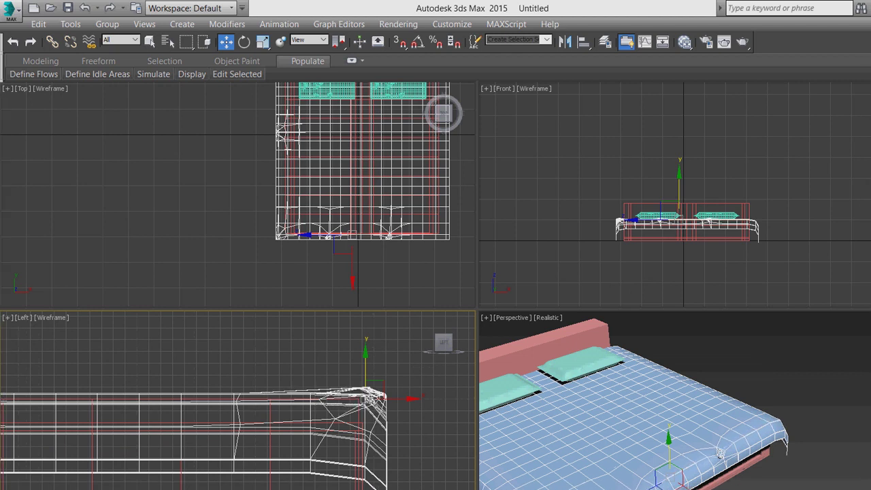
# - Pull the sheet's end-edge vertices inward, then clear the selection
pyautogui.moveTo(368, 395); pyautogui.dragTo(342, 337, button='middle')
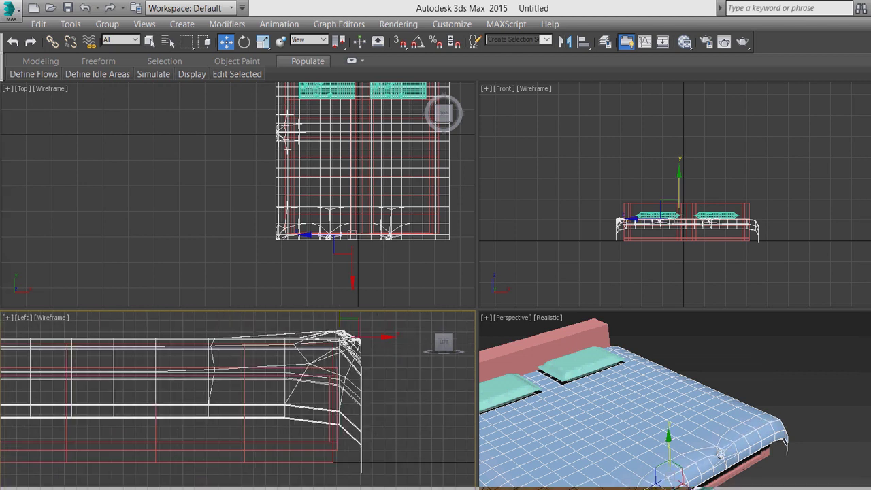
pyautogui.click(360, 379)
pyautogui.moveTo(361, 379)
pyautogui.mouseDown()
pyautogui.moveTo(348, 379)
pyautogui.moveTo(359, 328)
pyautogui.mouseUp()
pyautogui.click(720, 452)
pyautogui.click(720, 452)
pyautogui.keyDown('alt'); pyautogui.click(720, 451); pyautogui.keyUp('alt')
# - Orbit and zoom the Perspective view to look over the whole bed
pyautogui.keyDown('alt'); pyautogui.moveTo(720, 452); pyautogui.dragTo(775, 428, button='middle'); pyautogui.keyUp('alt')
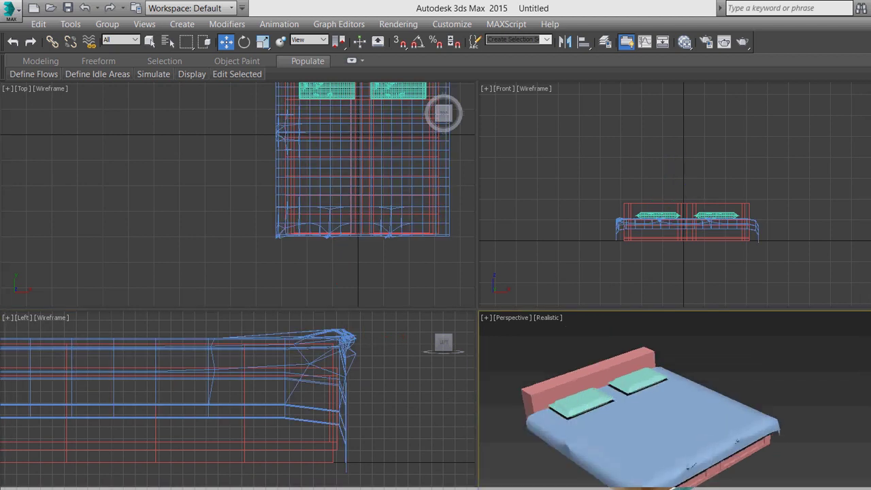
pyautogui.scroll(3, 775, 427)
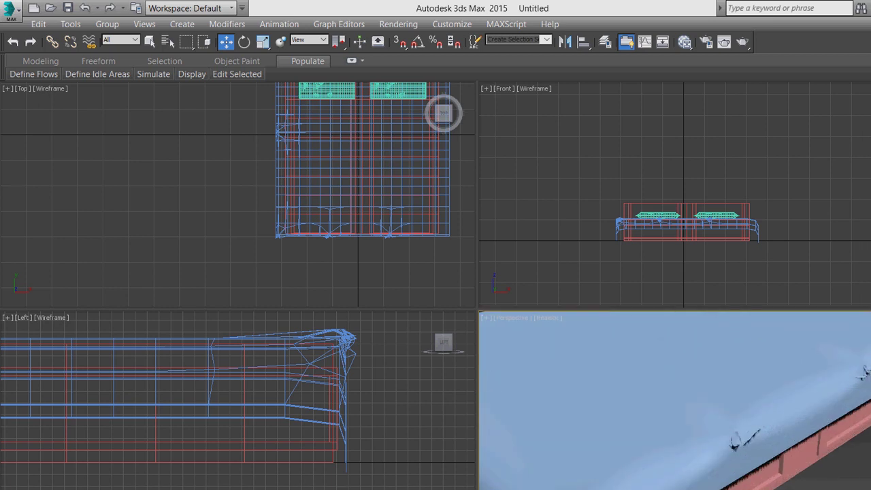
pyautogui.scroll(-5, 763, 409)
pyautogui.scroll(-3, 667, 409)
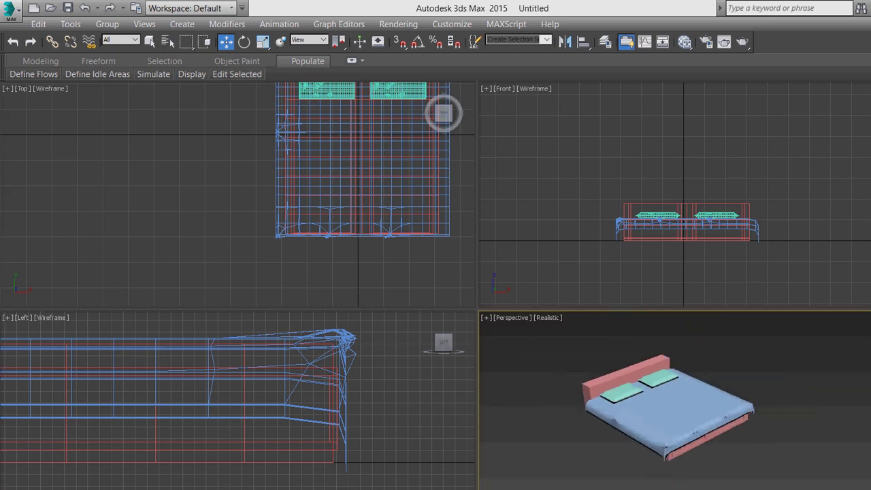
pyautogui.scroll(2, 674, 401)
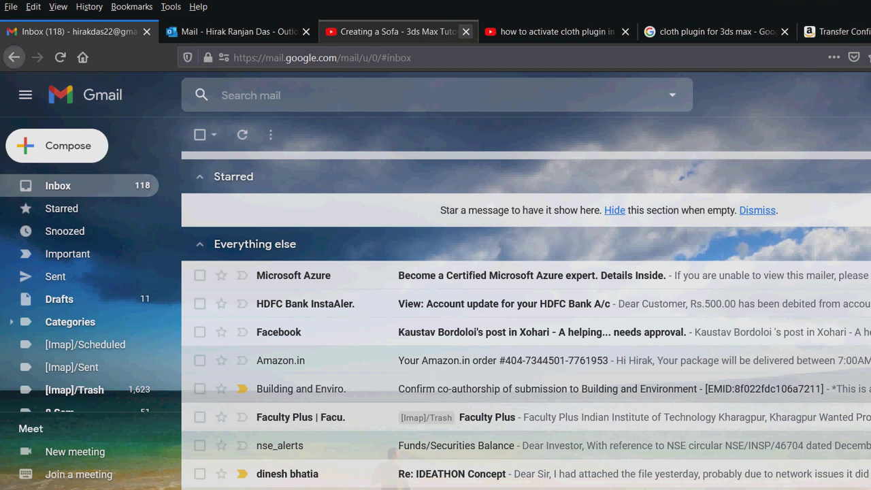
# - Close the extra tabs and run a Google search for 'wood' in a new tab
pyautogui.click(467, 31)
pyautogui.click(466, 31)
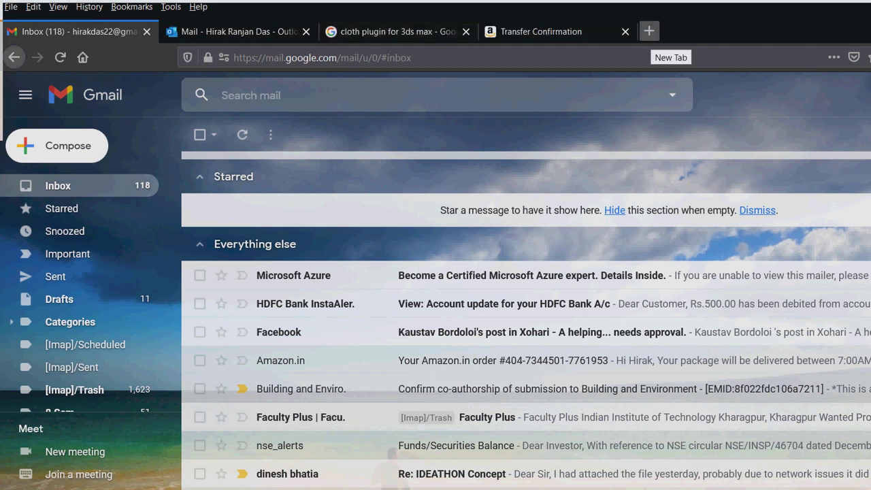
pyautogui.click(649, 30)
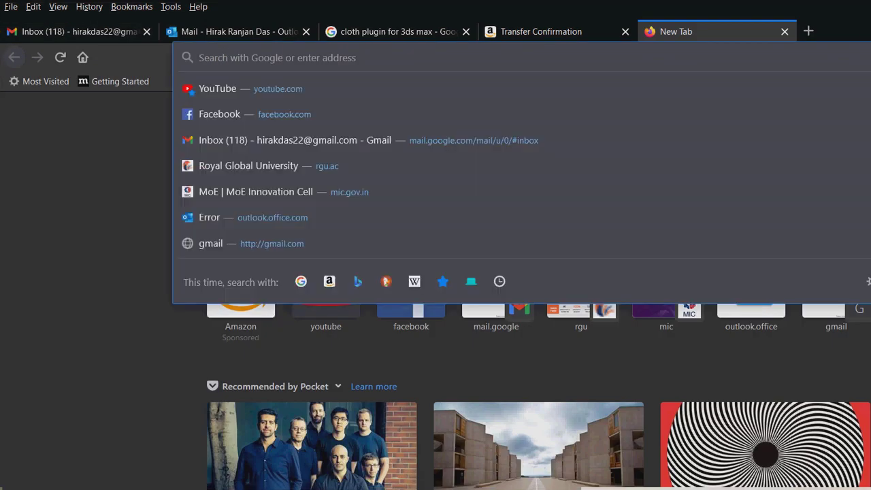
pyautogui.write('wood')
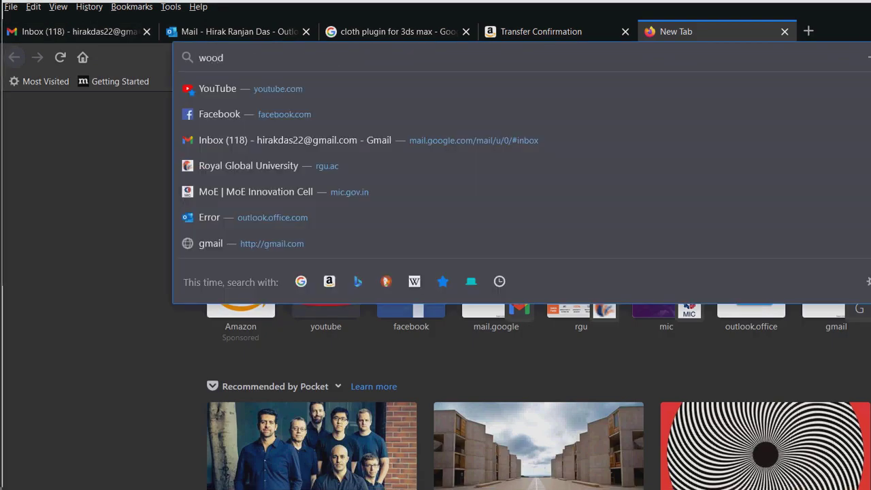
pyautogui.press('Return')
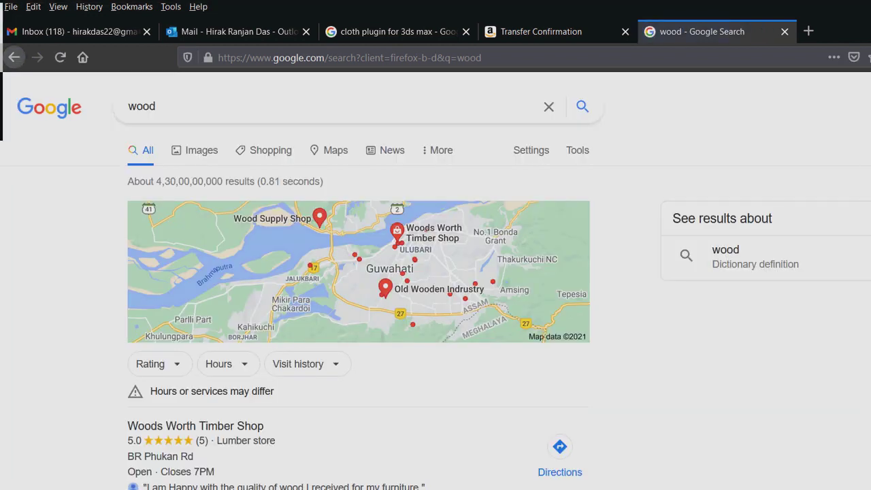
pyautogui.press('F5')
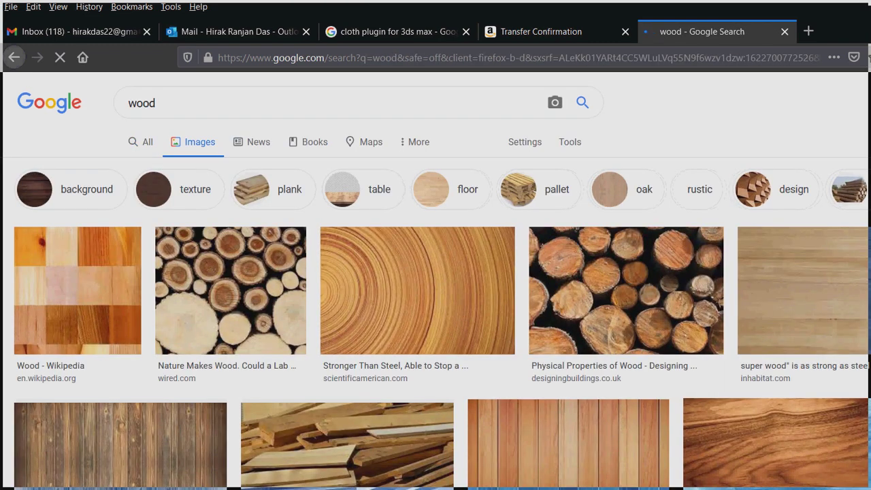
# - Save the Pine Wood image to the Desktop as pine-wood-500x500.jpg
pyautogui.scroll(-3, 436, 273)
pyautogui.scroll(-1, 436, 281)
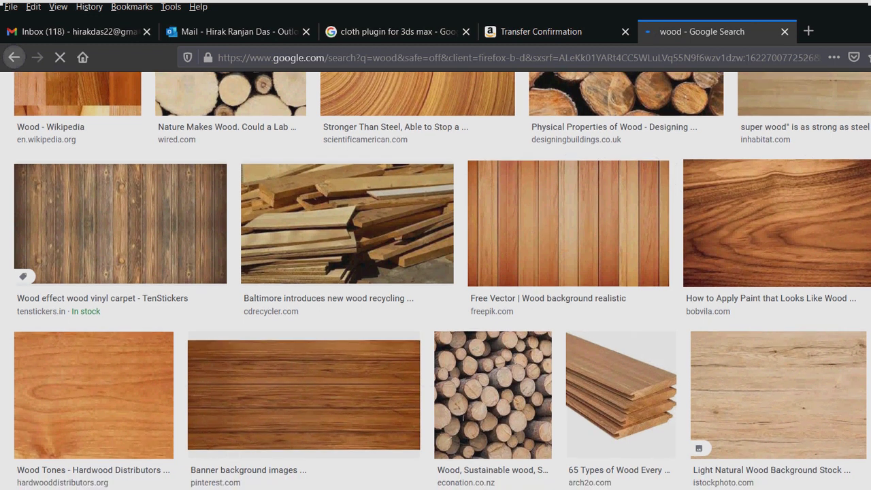
pyautogui.scroll(-3, 436, 272)
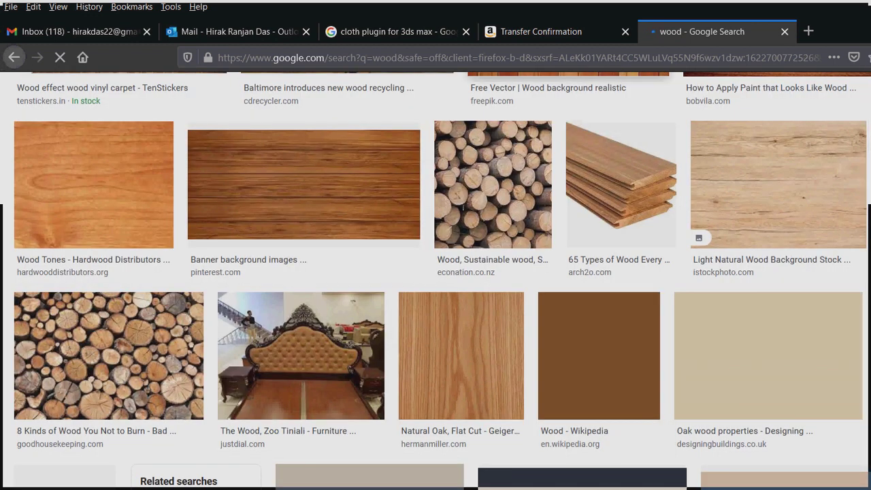
pyautogui.click(304, 184)
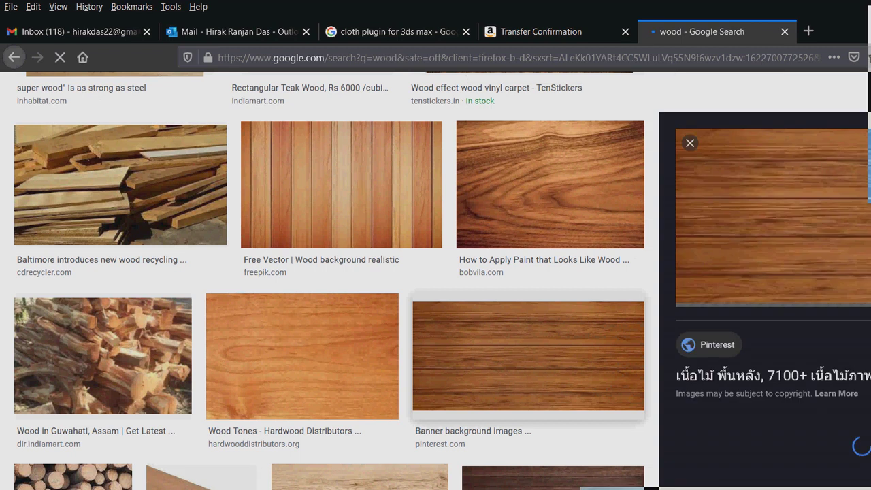
pyautogui.scroll(10, 359, 265)
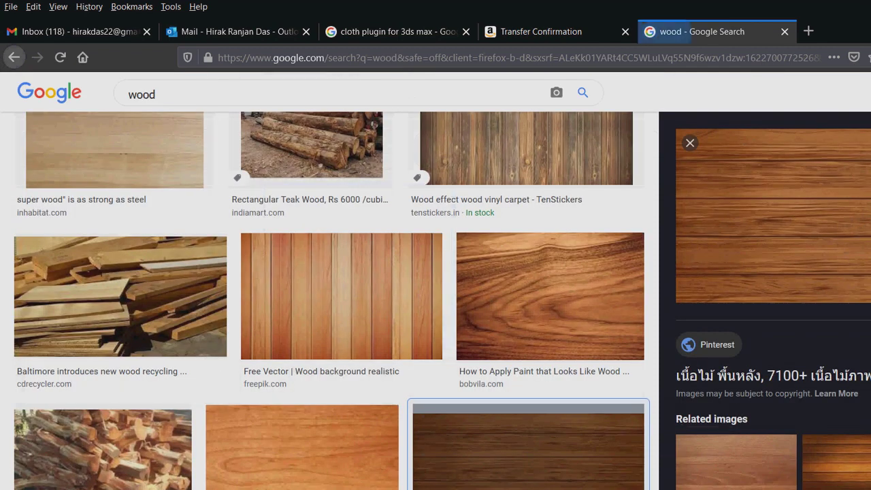
pyautogui.scroll(-2, 773, 299)
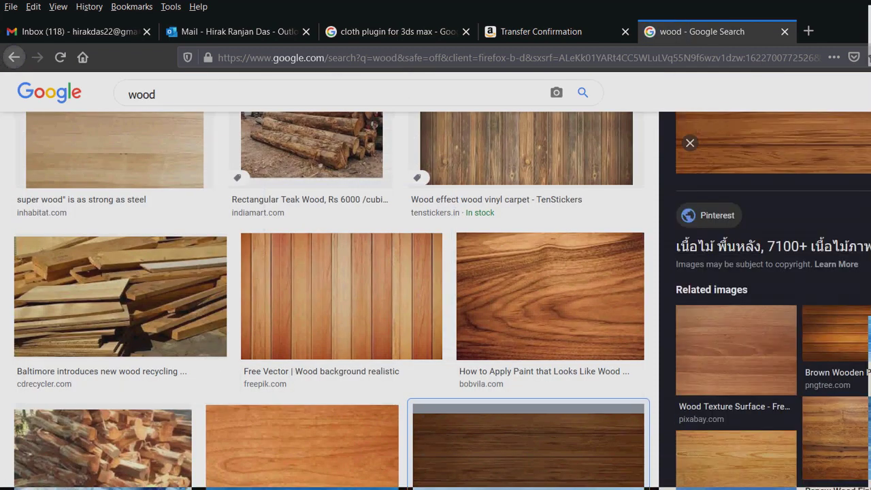
pyautogui.click(302, 446)
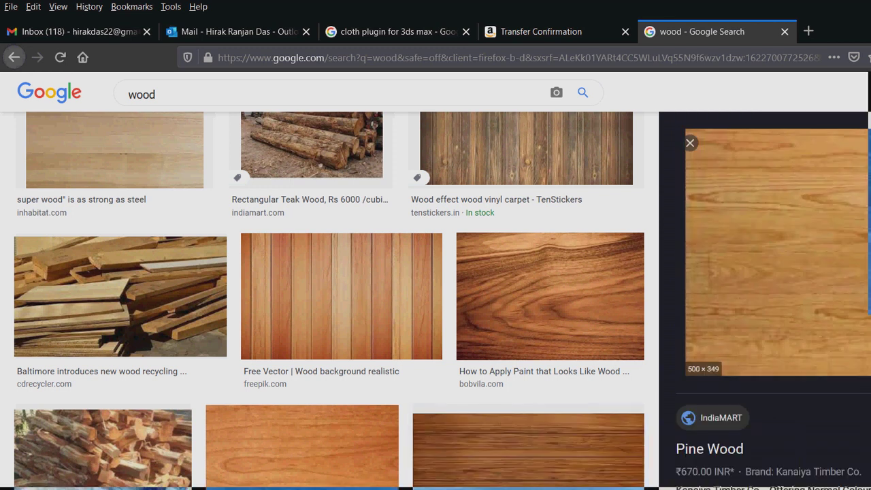
pyautogui.rightClick(783, 316)
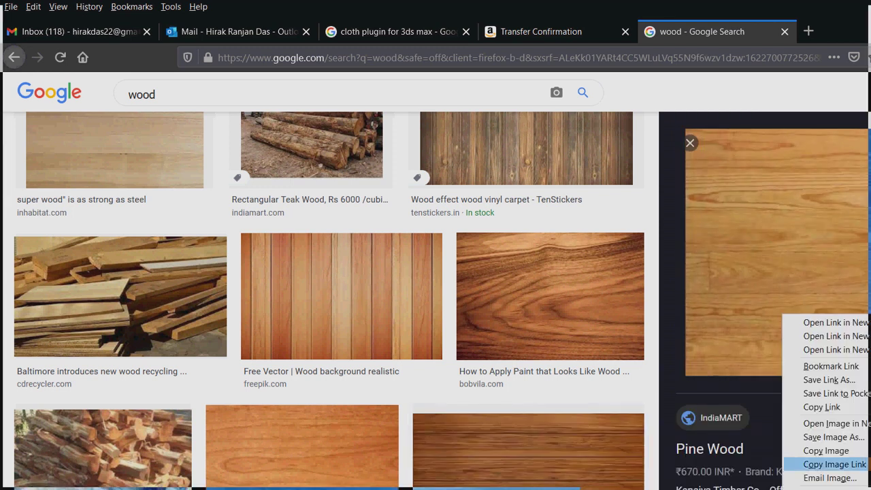
pyautogui.click(834, 464)
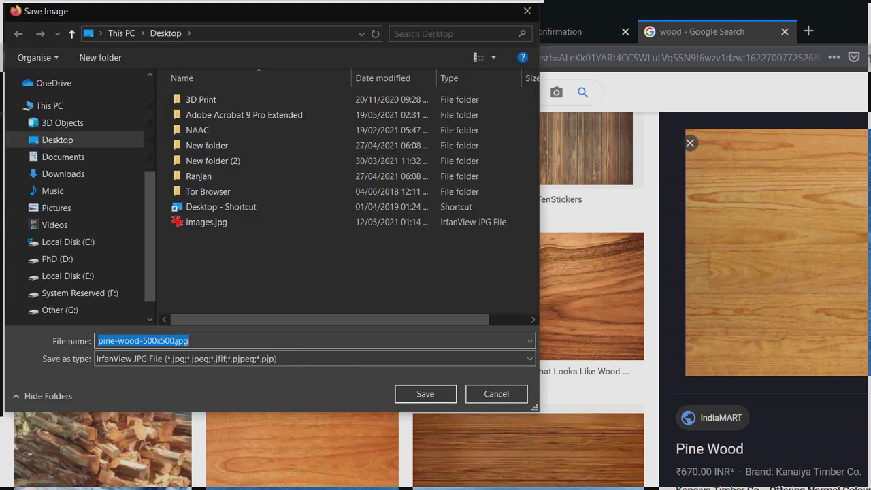
pyautogui.click(426, 393)
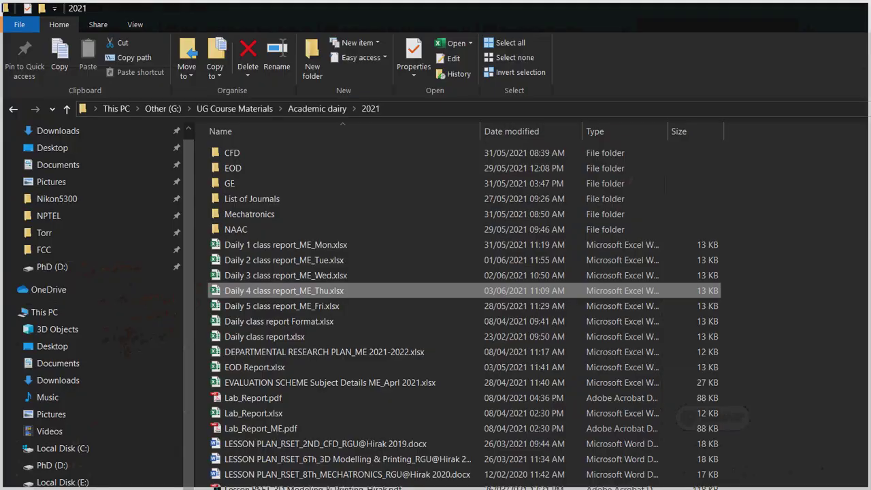
# - Go to the Desktop in File Explorer and select pine-wood-500x500.jpg
pyautogui.click(52, 148)
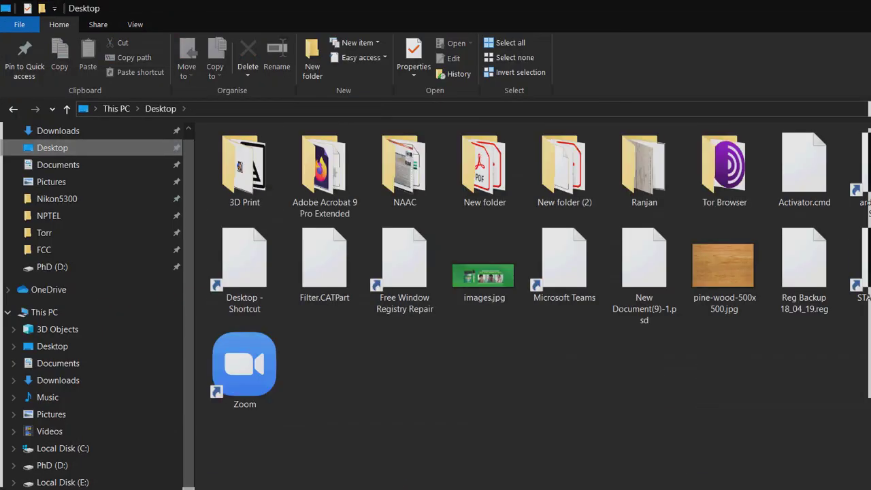
pyautogui.click(725, 269)
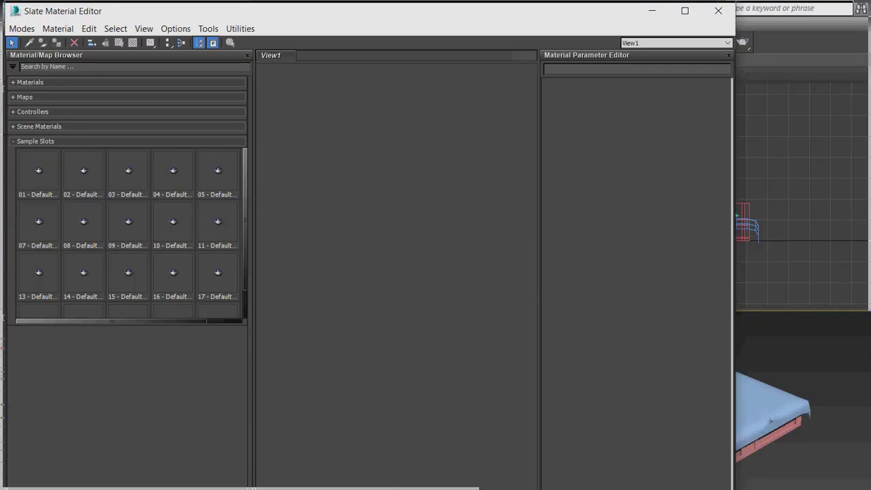
# - Close the Slate Material Editor and drop pine-wood-500x500.jpg onto the bed frame
pyautogui.click(719, 11)
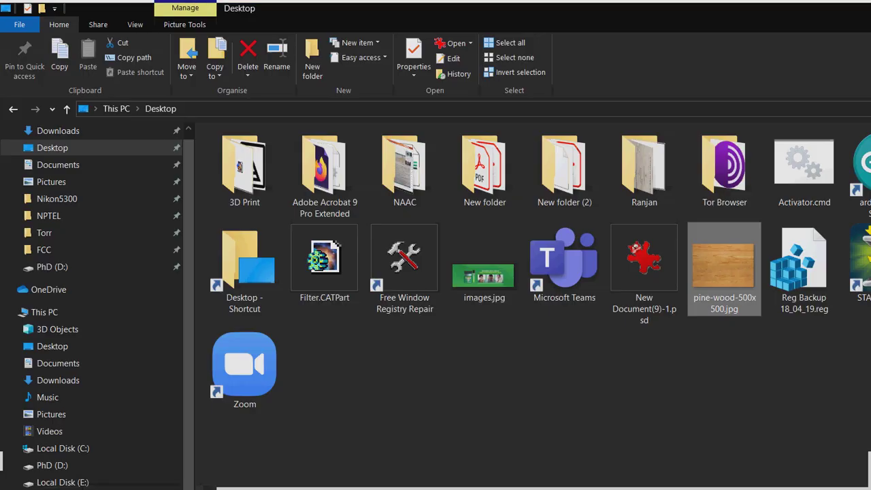
pyautogui.moveTo(724, 269)
pyautogui.mouseDown()
pyautogui.moveTo(417, 412)
pyautogui.moveTo(444, 114)
pyautogui.mouseUp()
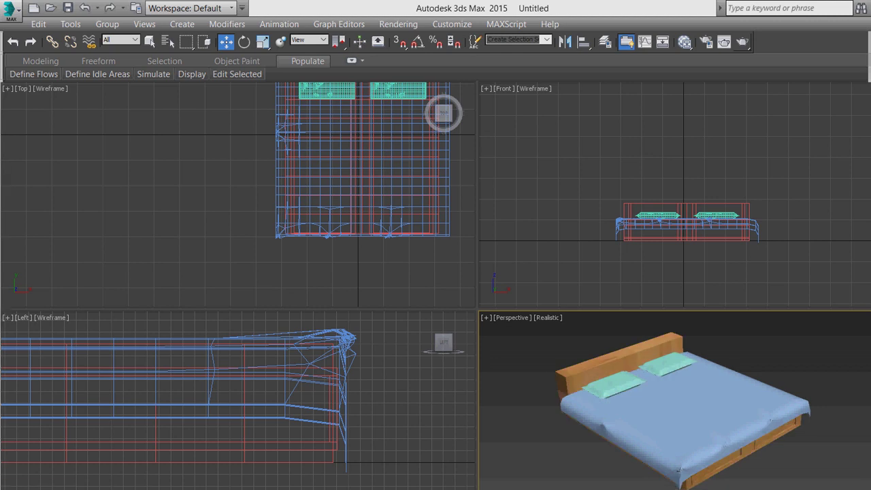
# - Zoom in to inspect the pine-textured bed frame, then deselect it and zoom back out
pyautogui.scroll(2, 675, 400)
pyautogui.scroll(3, 675, 400)
pyautogui.scroll(-3, 675, 401)
pyautogui.scroll(1, 676, 400)
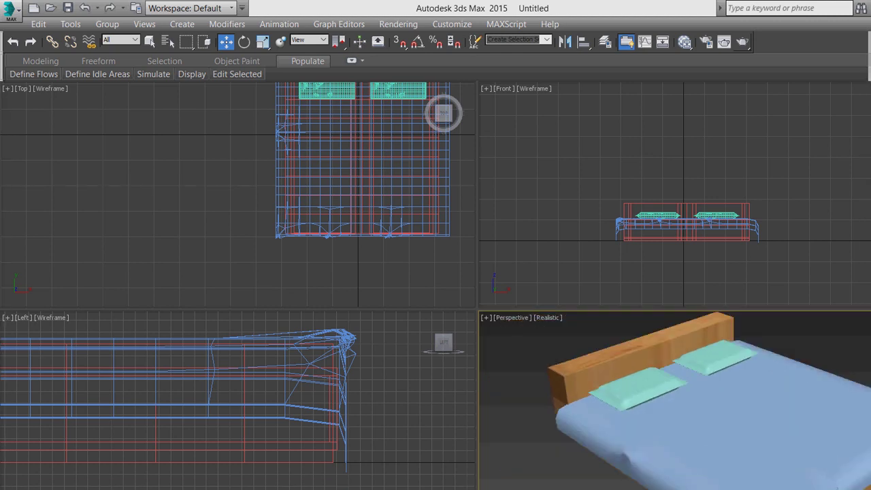
pyautogui.click(443, 114)
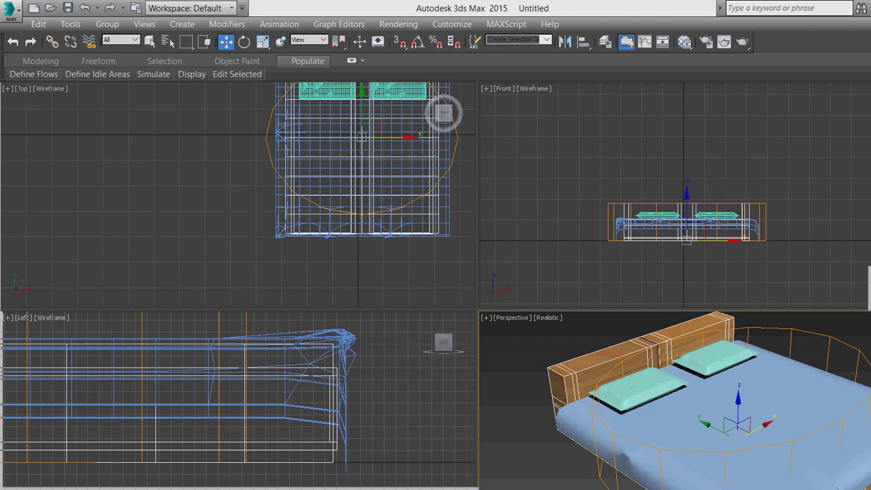
pyautogui.hotkey('ctrl', 'z')
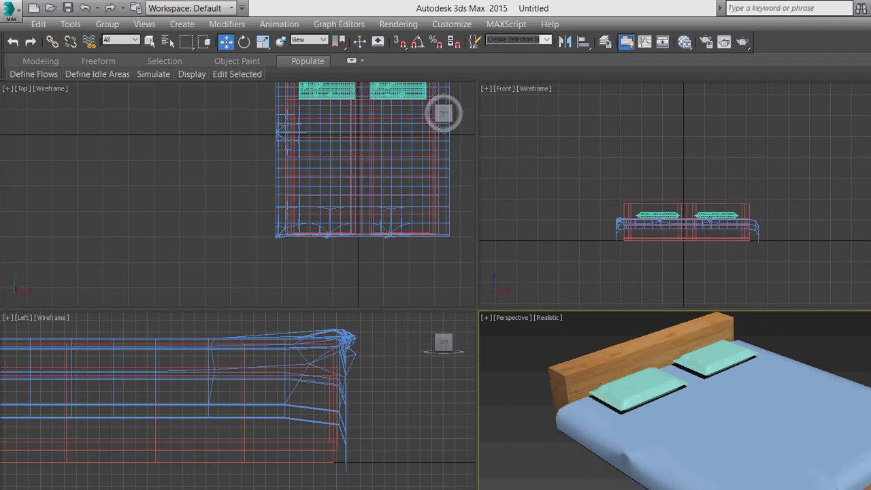
pyautogui.moveTo(832, 489); pyautogui.dragTo(825, 485, button='middle')
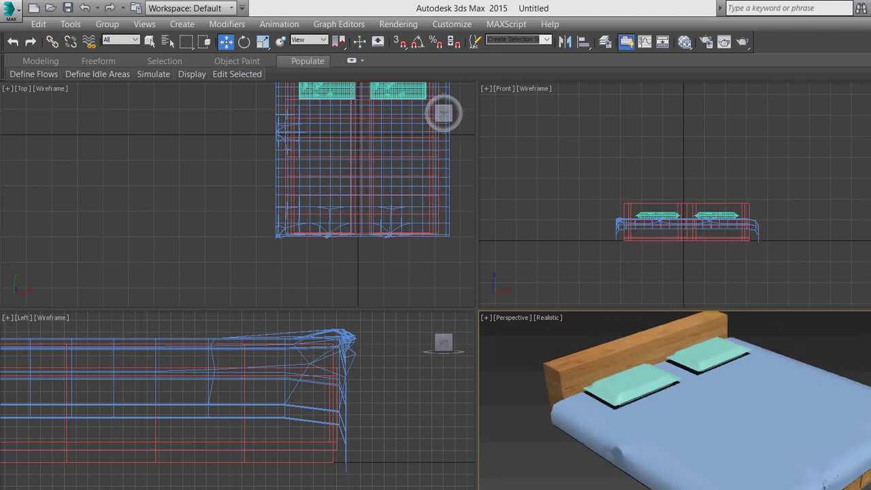
pyautogui.scroll(-2, 825, 485)
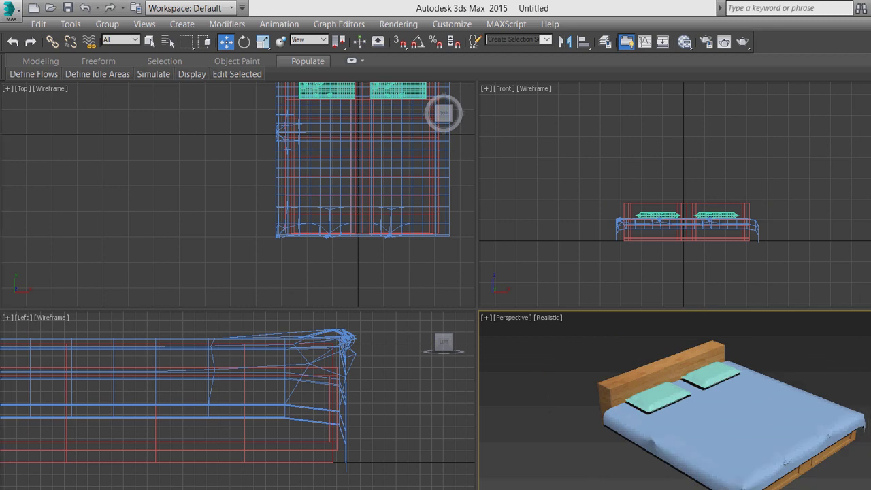
# - Replace the wood search with 'bed cover' and open one result in a new tab
pyautogui.hotkey('alt', 'Tab')
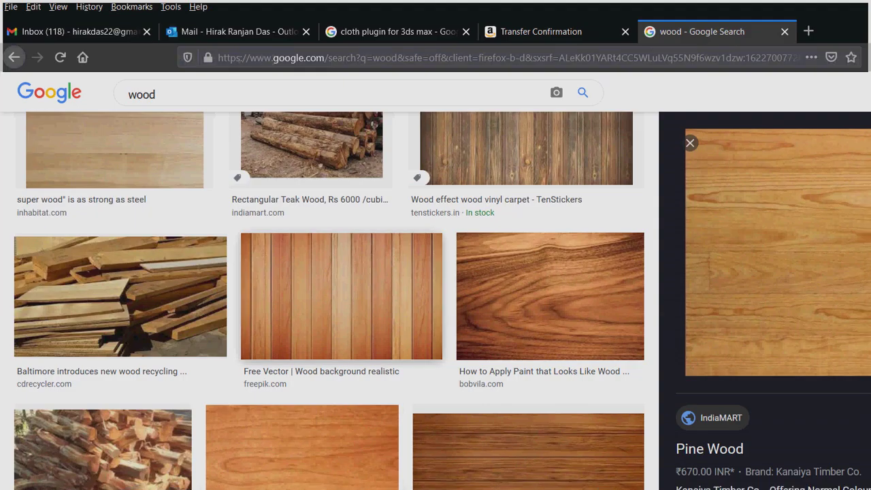
pyautogui.doubleClick(142, 94)
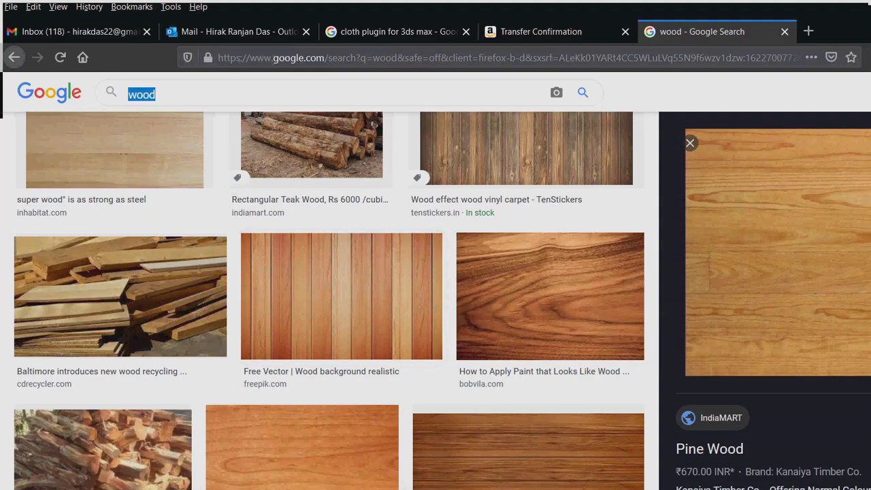
pyautogui.write('bed cover')
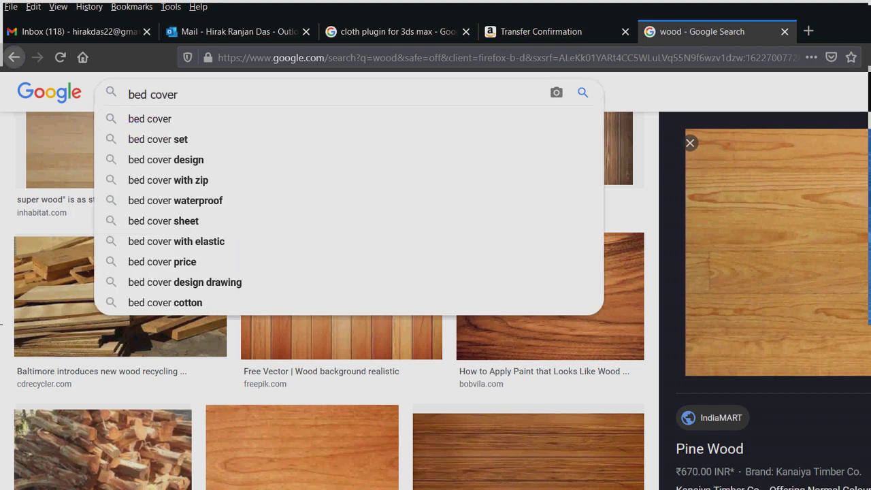
pyautogui.press('Return')
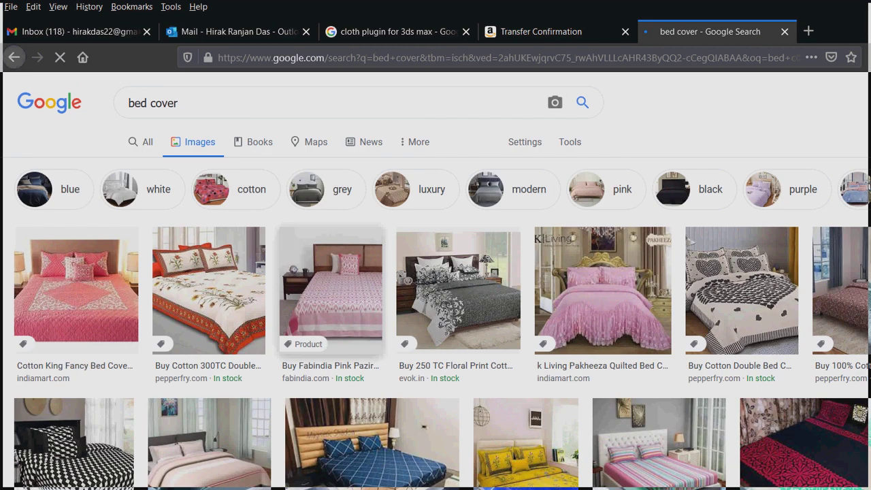
pyautogui.scroll(-6, 331, 289)
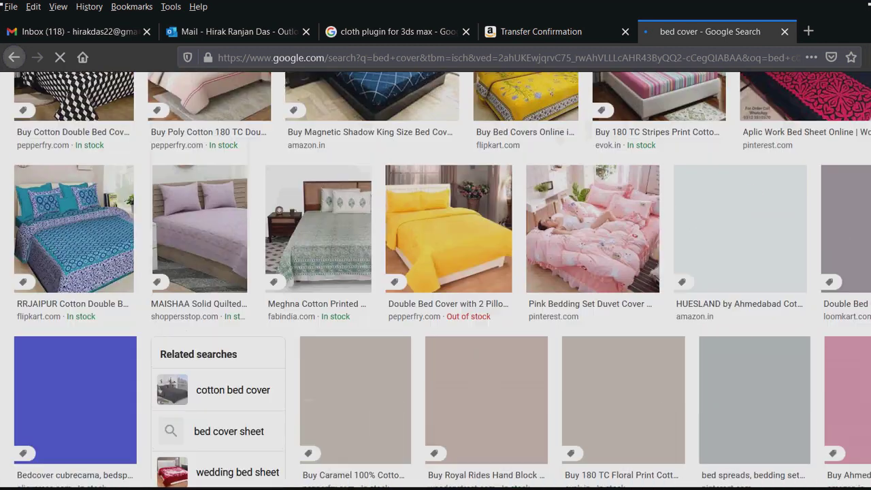
pyautogui.scroll(2, 436, 280)
pyautogui.scroll(4, 436, 280)
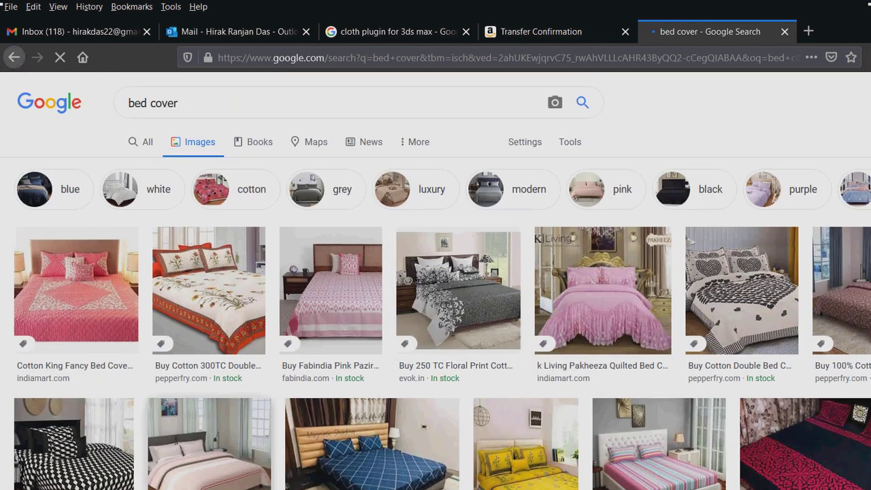
pyautogui.middleClick(316, 142)
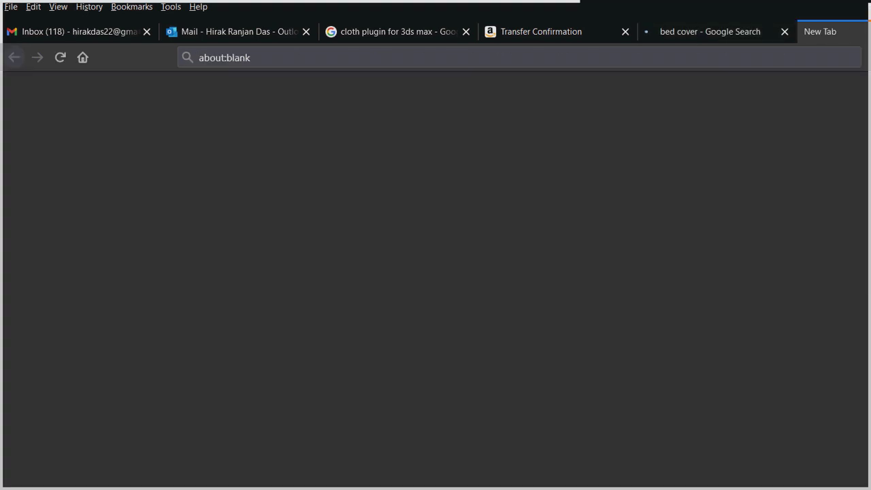
# - Refine the query to 'bed cover images' and scroll through the image results
pyautogui.click(179, 102)
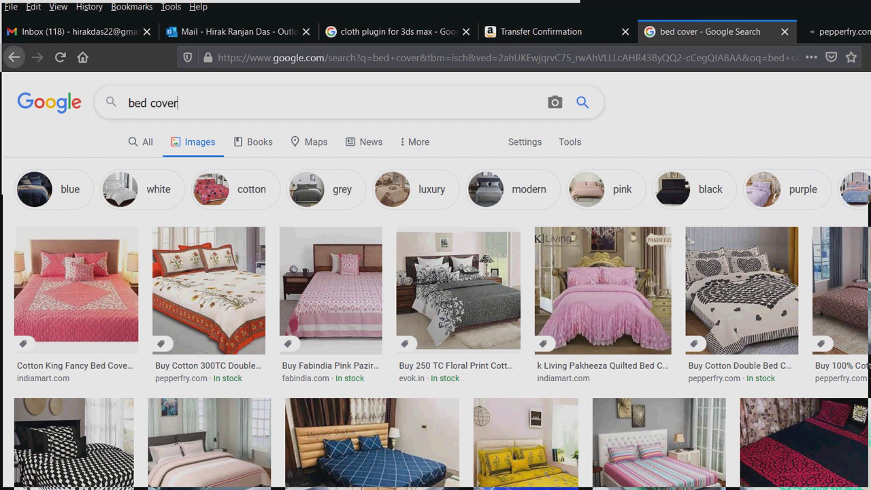
pyautogui.write(' ima')
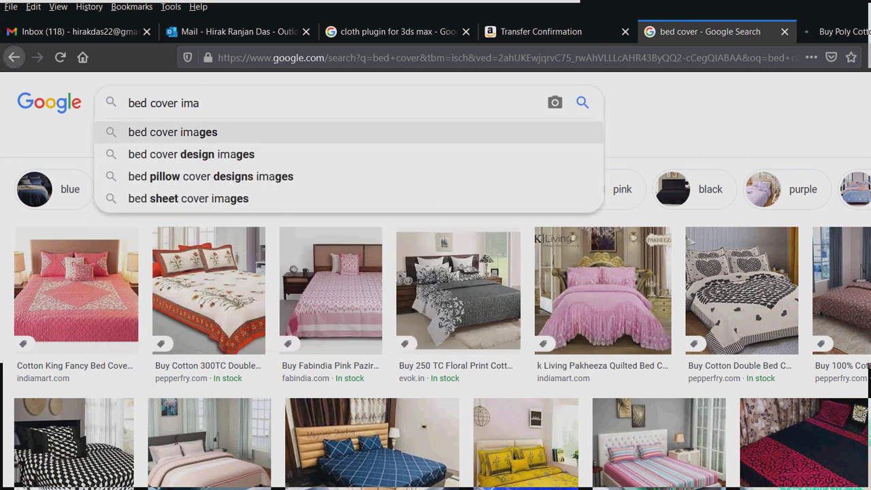
pyautogui.click(205, 132)
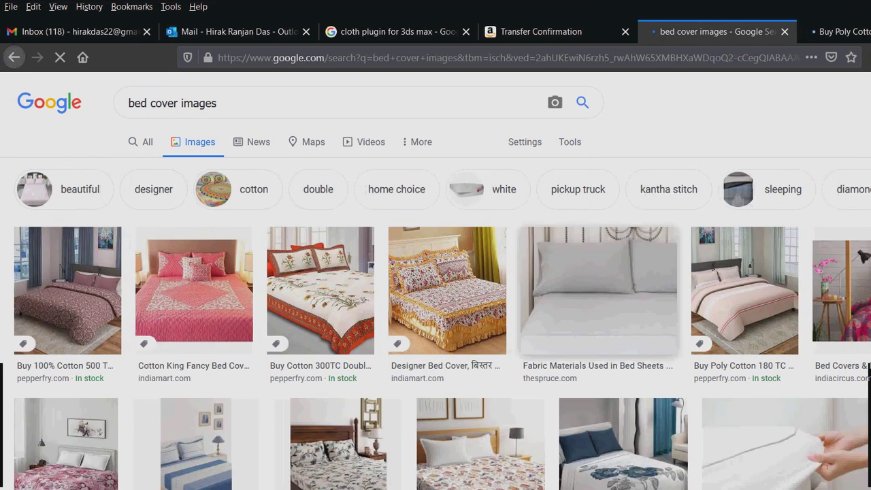
pyautogui.scroll(-5, 435, 306)
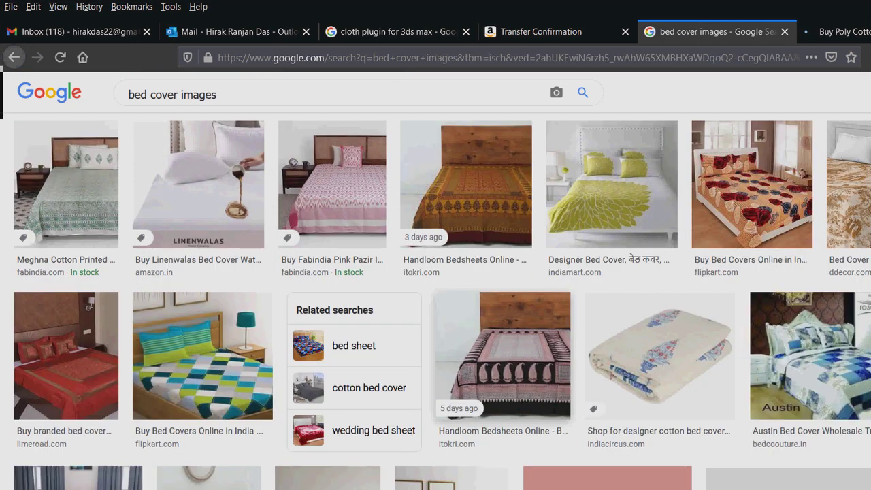
pyautogui.scroll(-2, 504, 281)
pyautogui.scroll(-4, 674, 305)
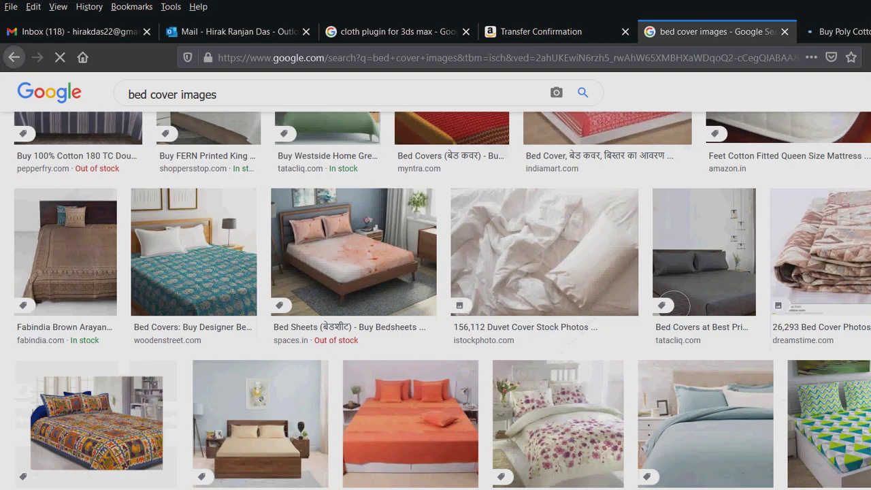
pyautogui.scroll(-2, 545, 286)
pyautogui.scroll(-3, 531, 299)
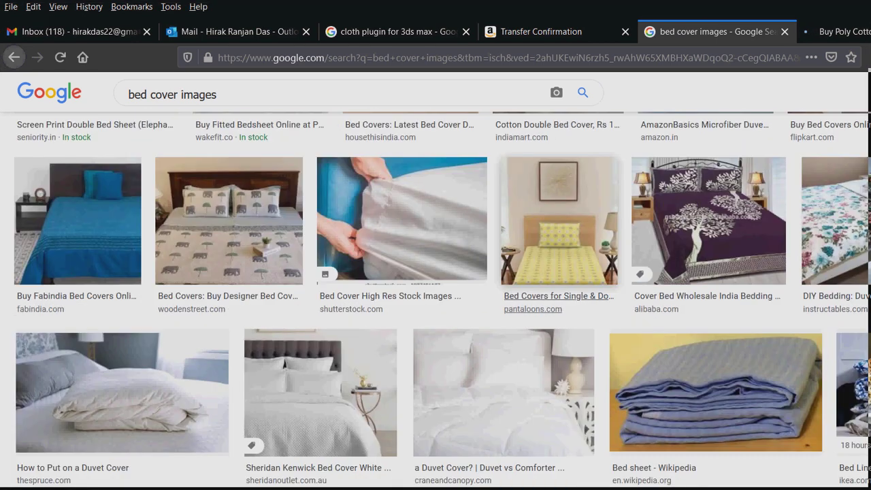
pyautogui.scroll(-3, 516, 304)
pyautogui.scroll(10, 515, 304)
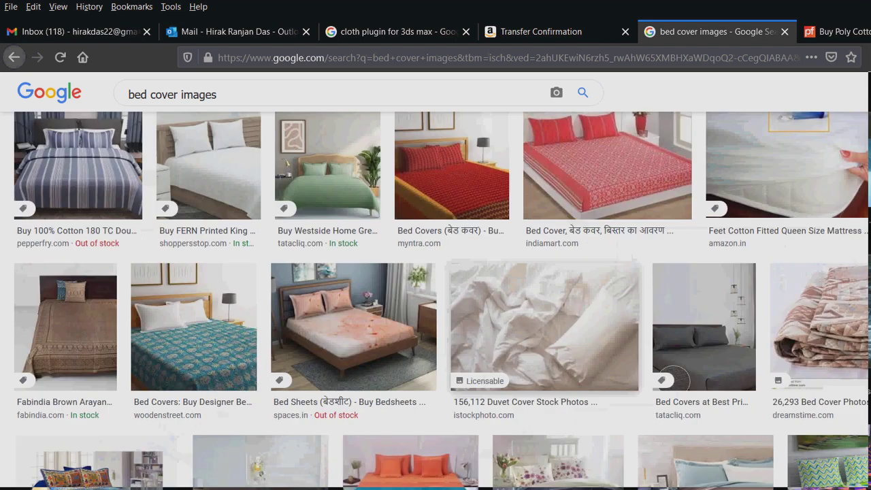
# - Start changing the query to 'bed cover mat'
pyautogui.click(217, 103)
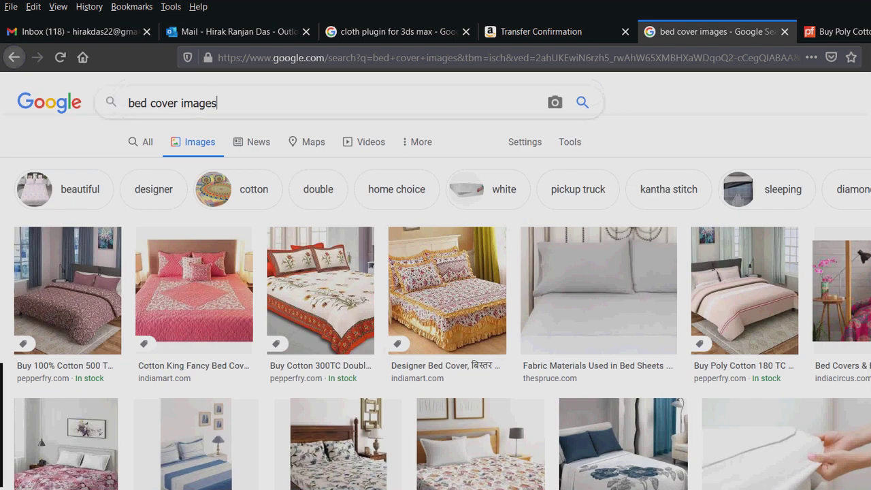
pyautogui.press('BackSpace')
pyautogui.press('BackSpace')
pyautogui.press('BackSpace')
pyautogui.press('BackSpace')
pyautogui.write('mat')
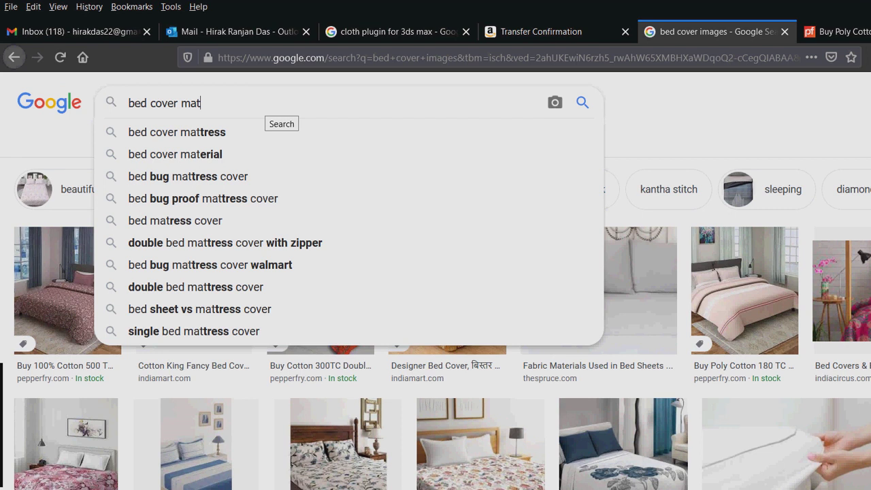
# - Search Google Images for 'bed cover material' and save the floral cotton bed sheet fabric image to the Desktop
pyautogui.click(175, 154)
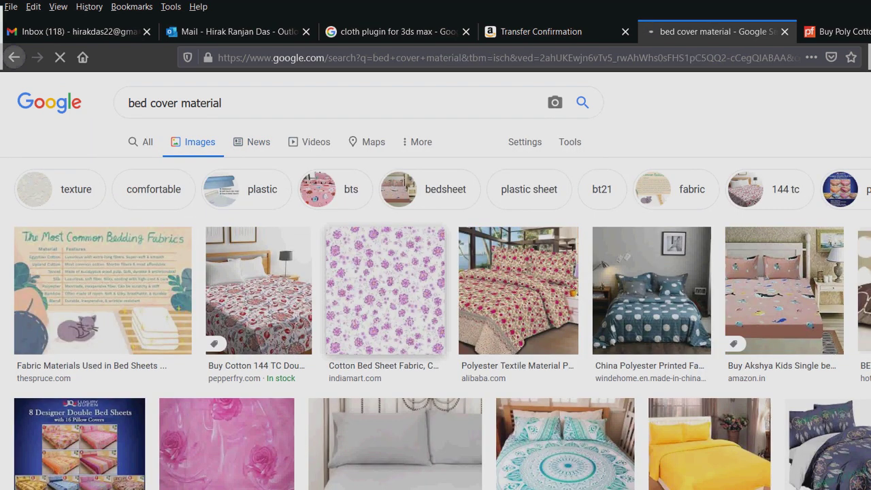
pyautogui.click(385, 290)
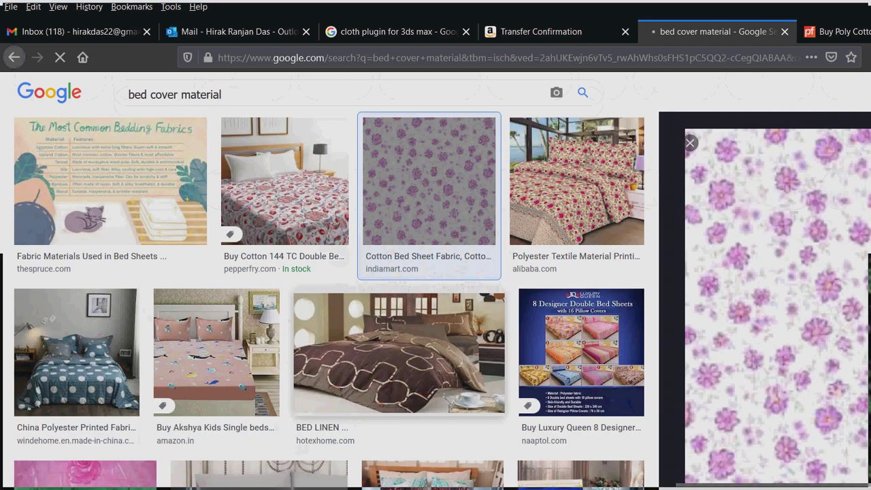
pyautogui.rightClick(797, 301)
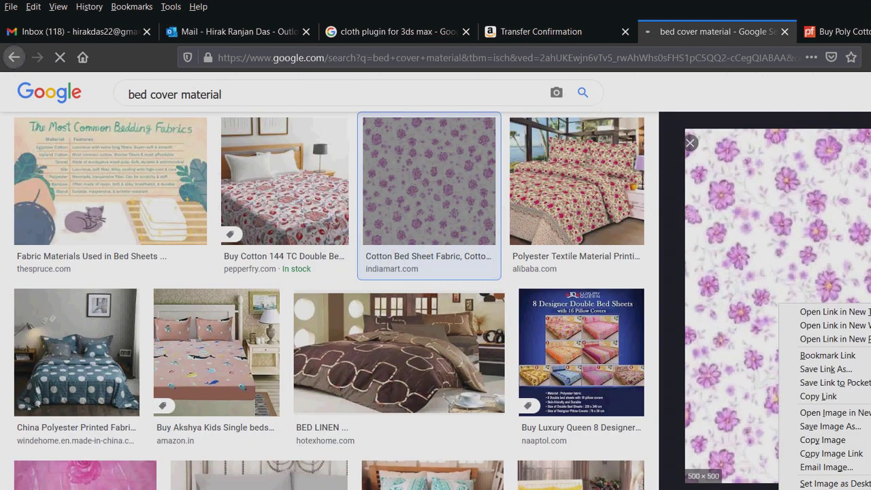
pyautogui.click(824, 427)
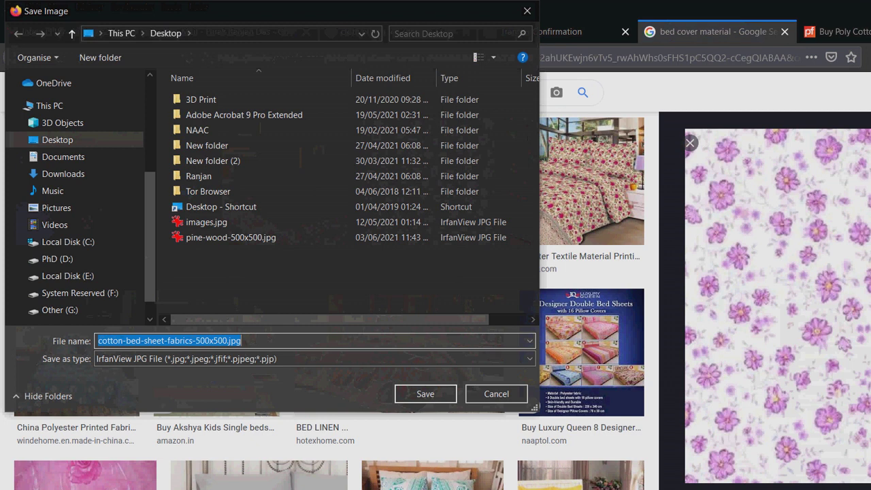
pyautogui.click(426, 394)
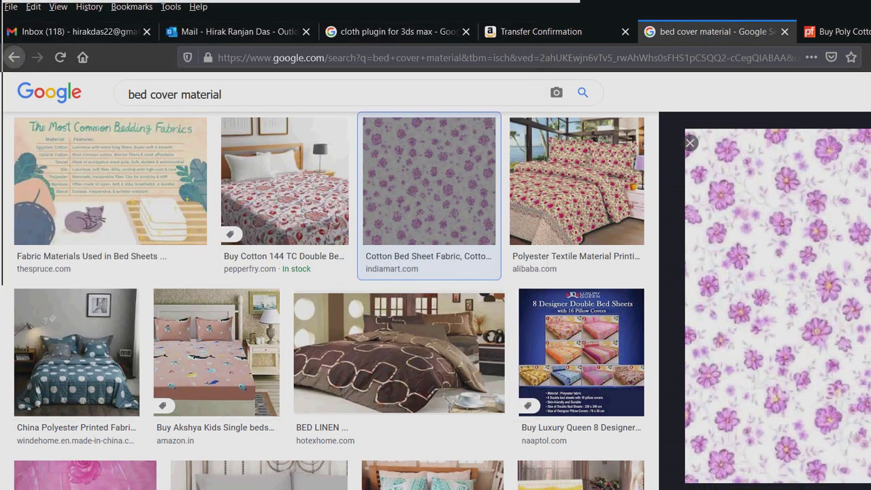
pyautogui.hotkey('alt', 'Tab')
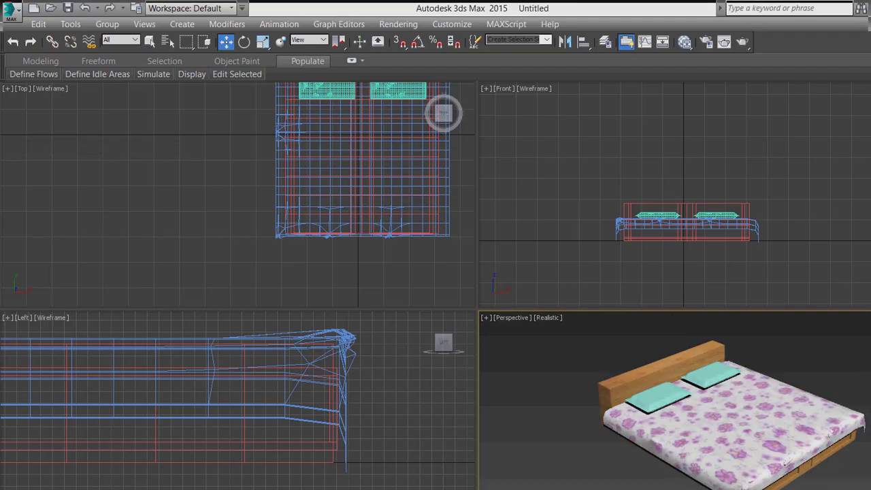
# - Select the bed sheet, zoom in on its floral texture, then zoom extents to view the whole bed
pyautogui.click(735, 422)
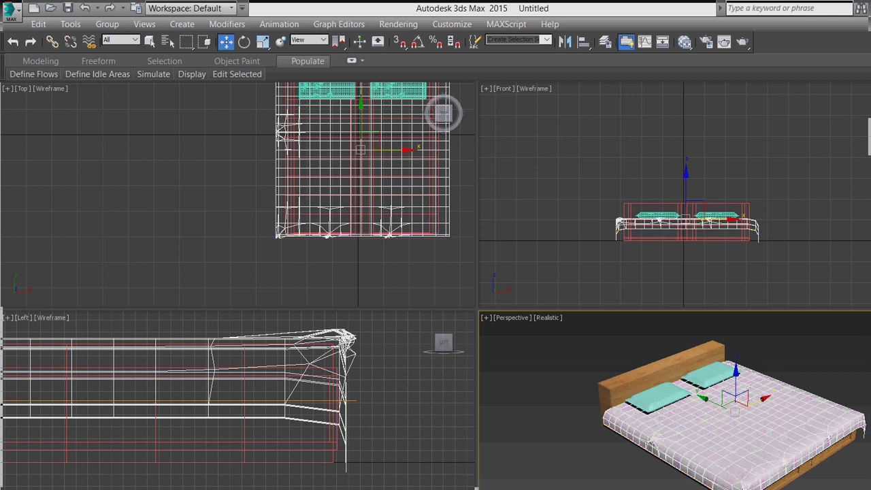
pyautogui.scroll(3, 674, 400)
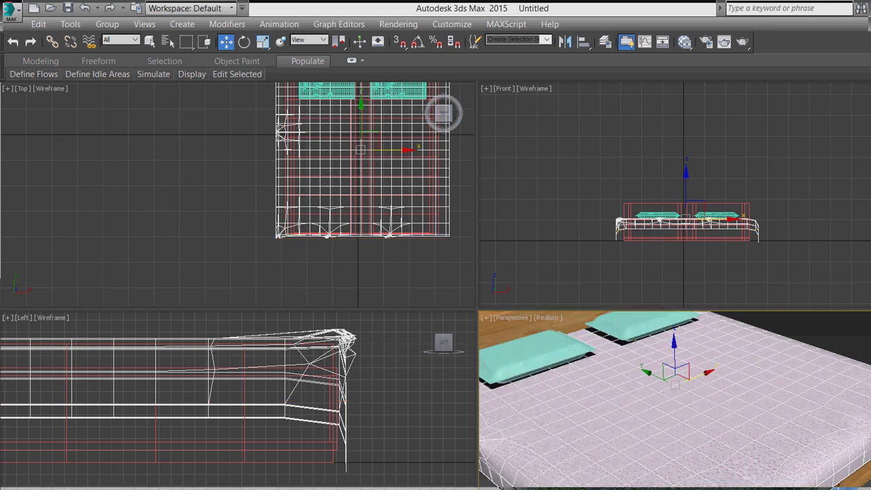
pyautogui.scroll(3, 674, 400)
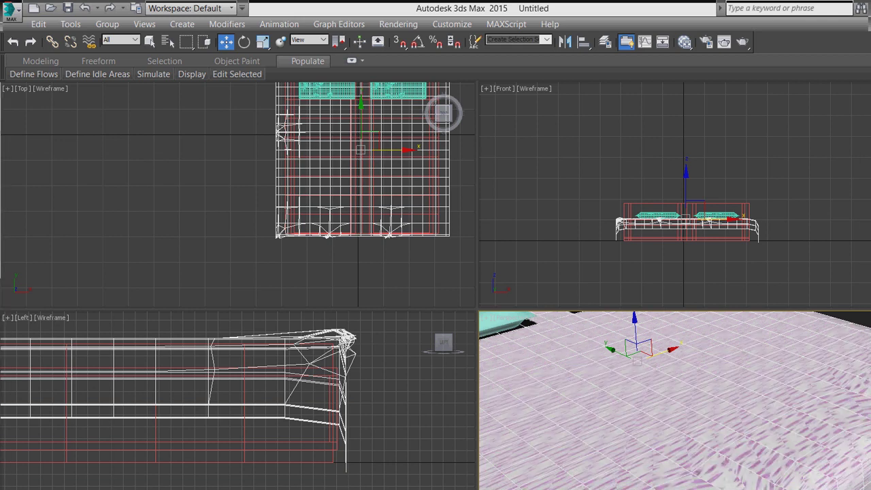
pyautogui.press('z')
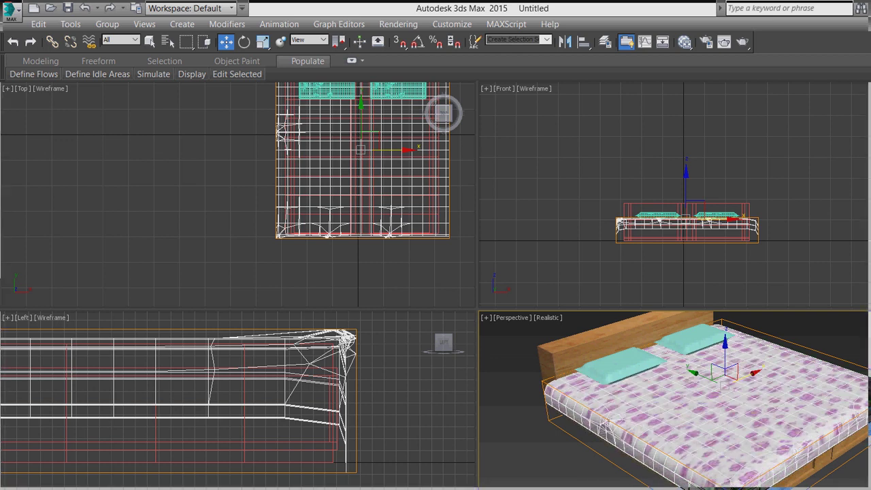
pyautogui.hotkey('ctrl', 'd')
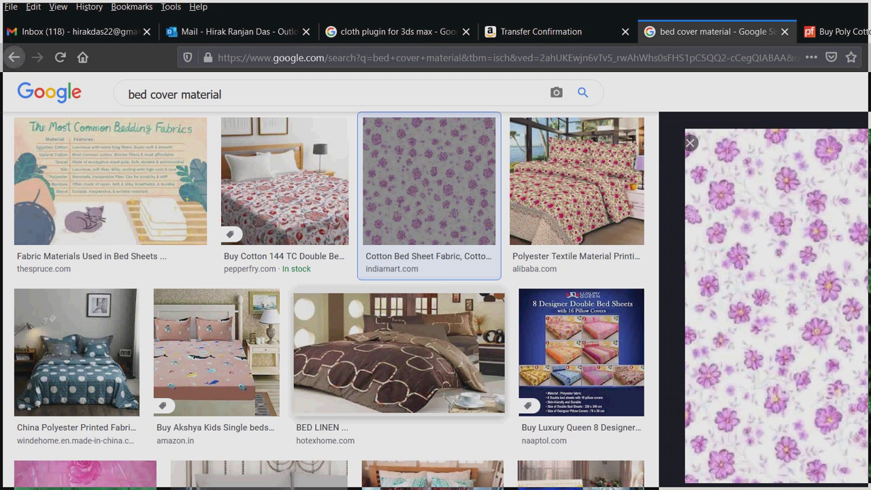
# - Replace the query with a Google Images search for 'pilo cover design'
pyautogui.moveTo(222, 94); pyautogui.dragTo(128, 94)
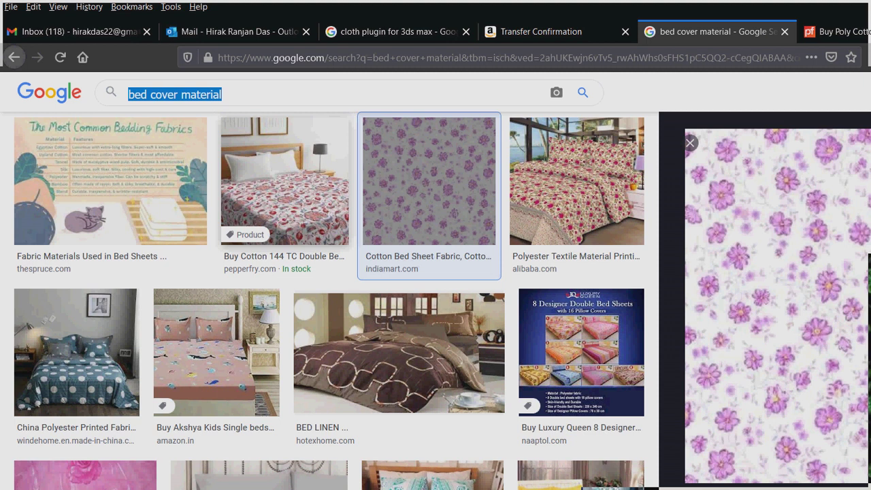
pyautogui.write('pi')
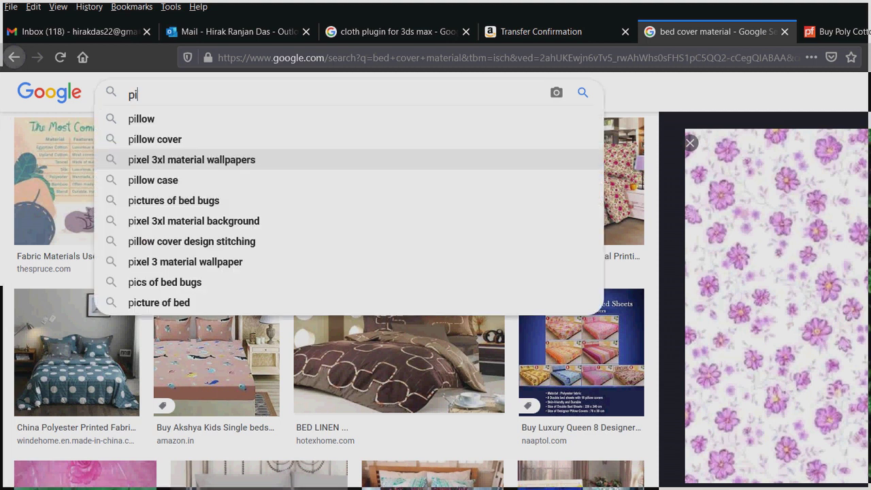
pyautogui.write('lo')
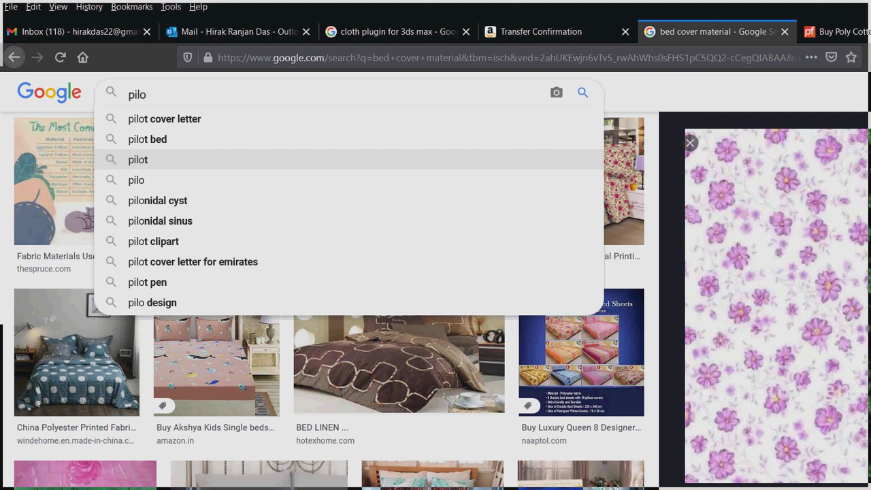
pyautogui.write('cob')
pyautogui.press('BackSpace')
pyautogui.write('ver')
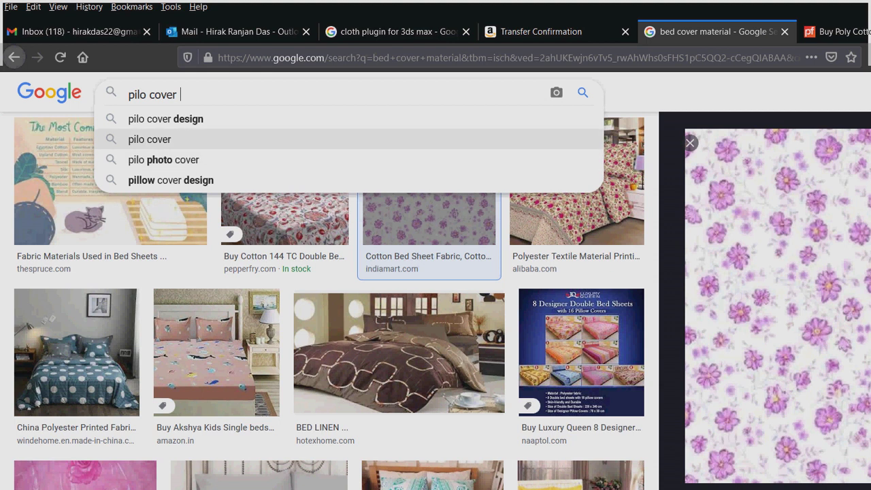
pyautogui.click(166, 118)
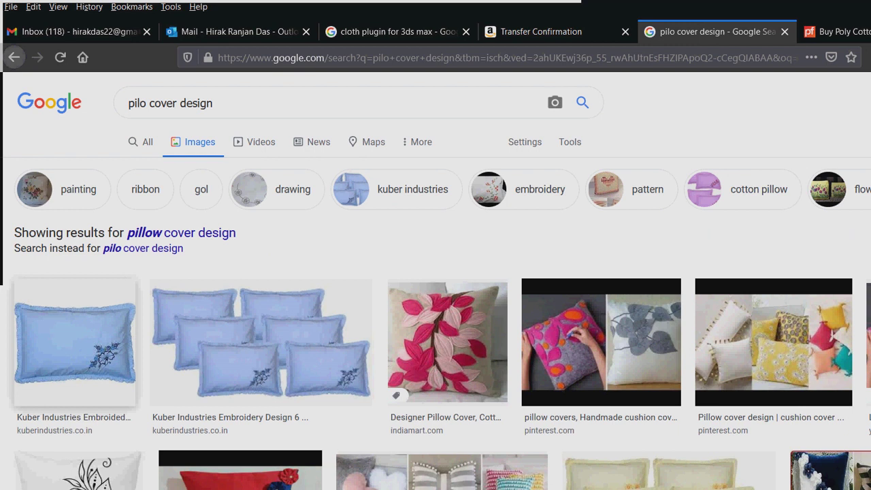
# - Save the blue embroidered pillow cover image to the Desktop and drag it toward the scene
pyautogui.click(75, 340)
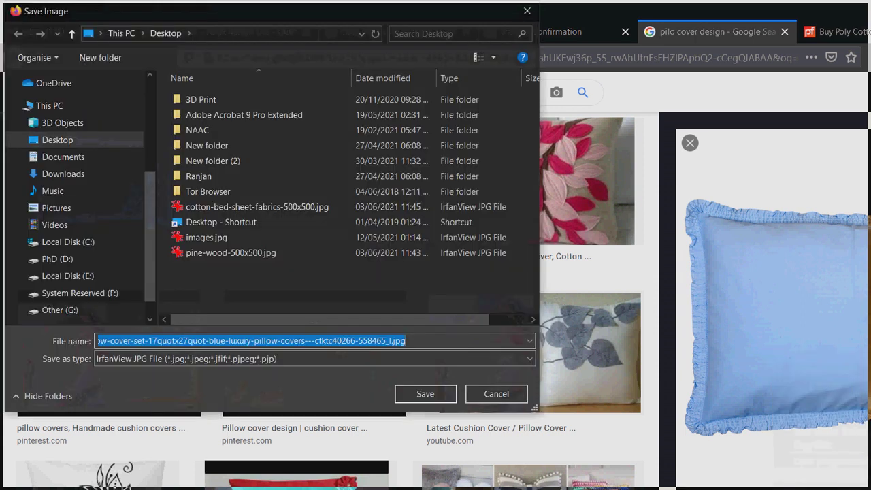
pyautogui.click(440, 392)
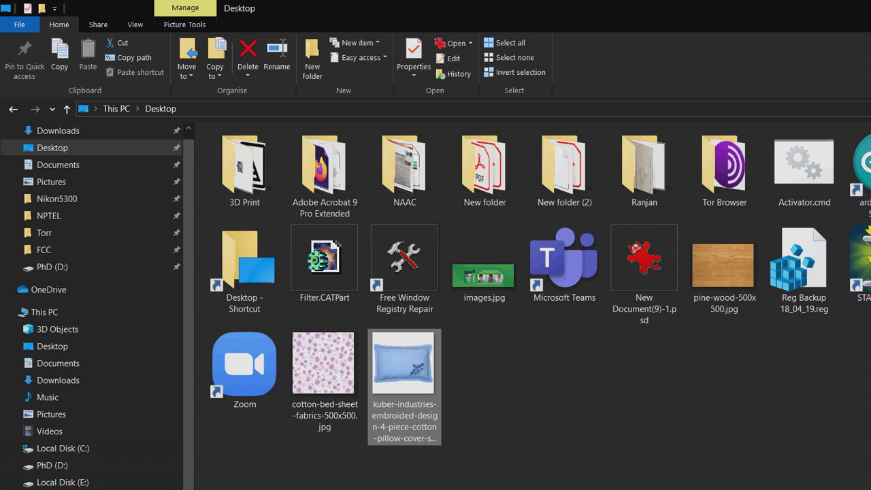
pyautogui.moveTo(405, 381); pyautogui.dragTo(443, 113)
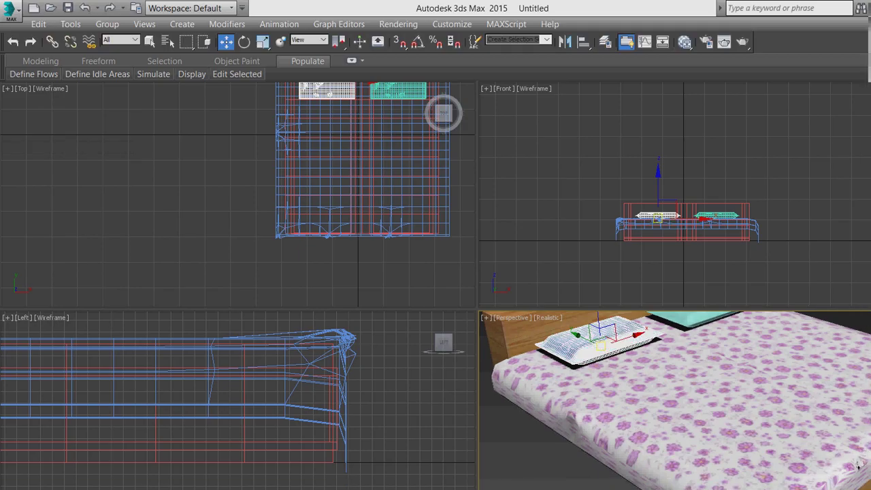
# - Zoom the Perspective viewport and frame the newly textured pillow with zoom extents
pyautogui.scroll(2, 859, 465)
pyautogui.scroll(-5, 803, 482)
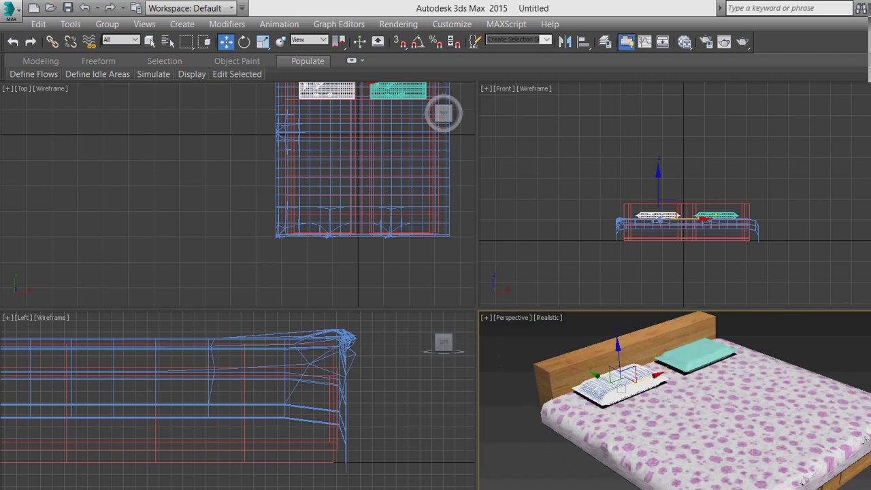
pyautogui.press('z')
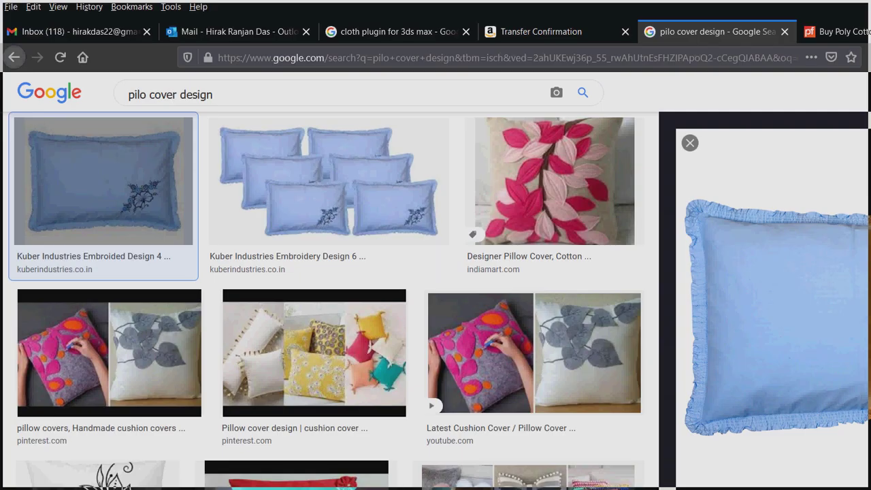
# - Preview the pink striped IndiaMART 'Designs Pillow Covers' image while browsing more pillow cover results
pyautogui.scroll(-5, 327, 299)
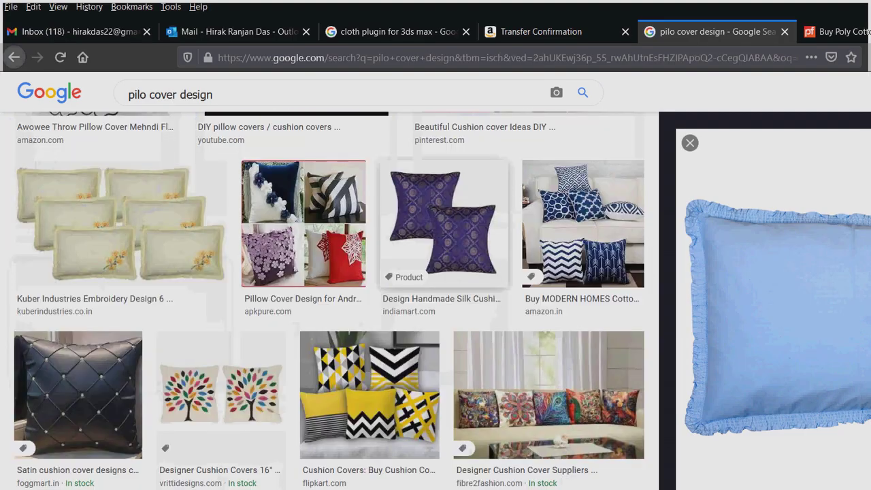
pyautogui.scroll(-5, 327, 300)
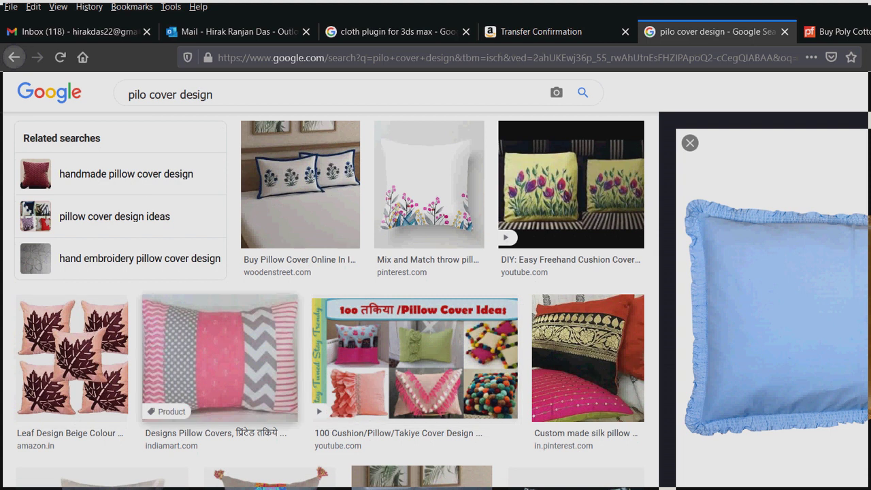
pyautogui.click(220, 354)
pyautogui.scroll(-5, 327, 299)
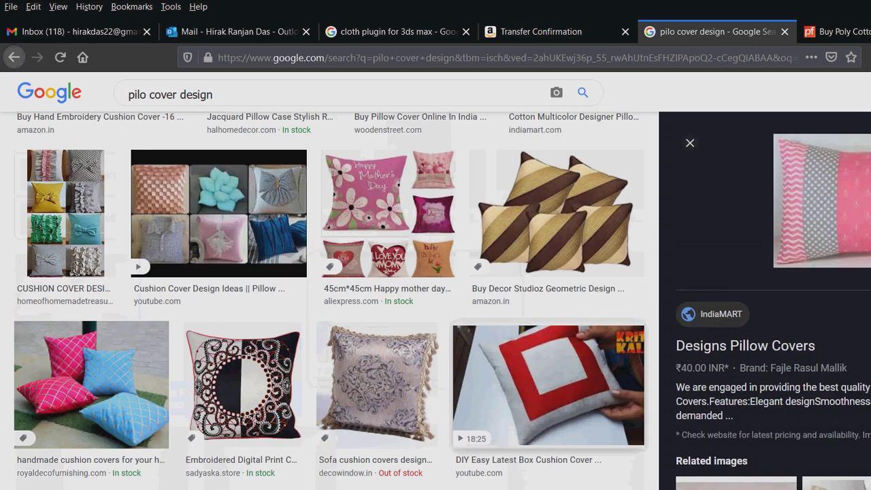
pyautogui.scroll(-3, 327, 300)
pyautogui.scroll(-1, 327, 300)
pyautogui.scroll(-5, 327, 300)
pyautogui.scroll(-3, 327, 300)
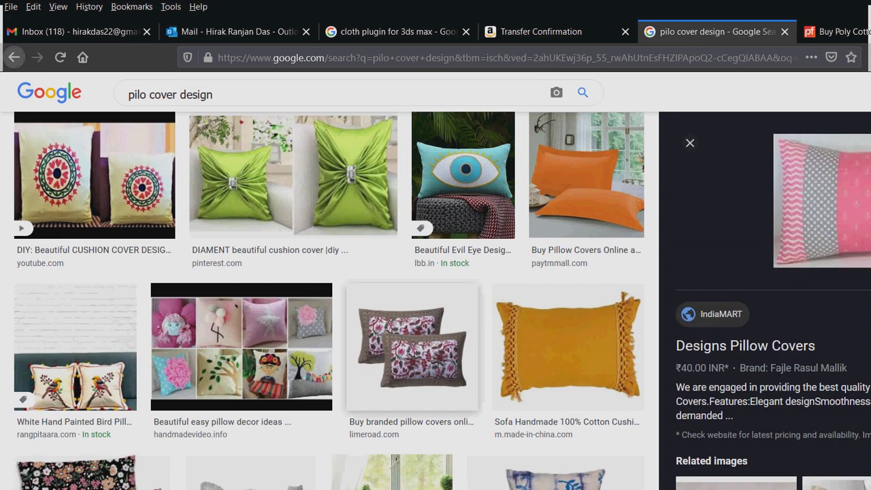
pyautogui.scroll(-3, 330, 301)
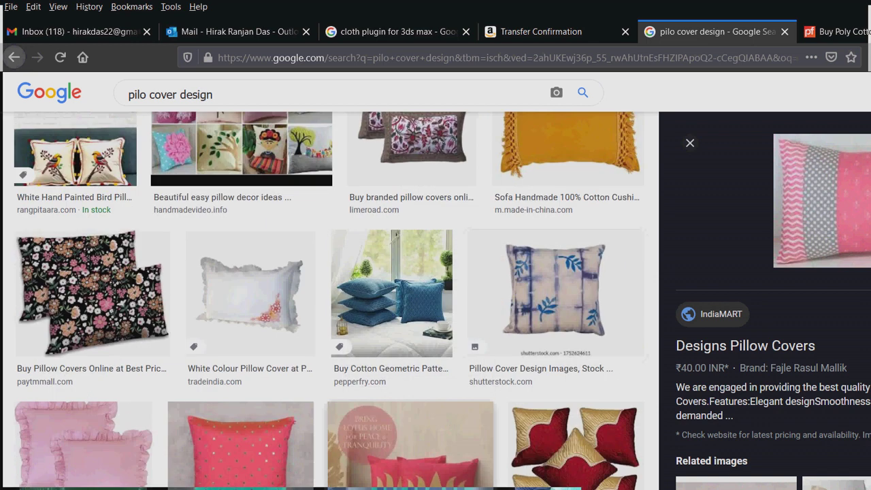
pyautogui.scroll(1, 391, 361)
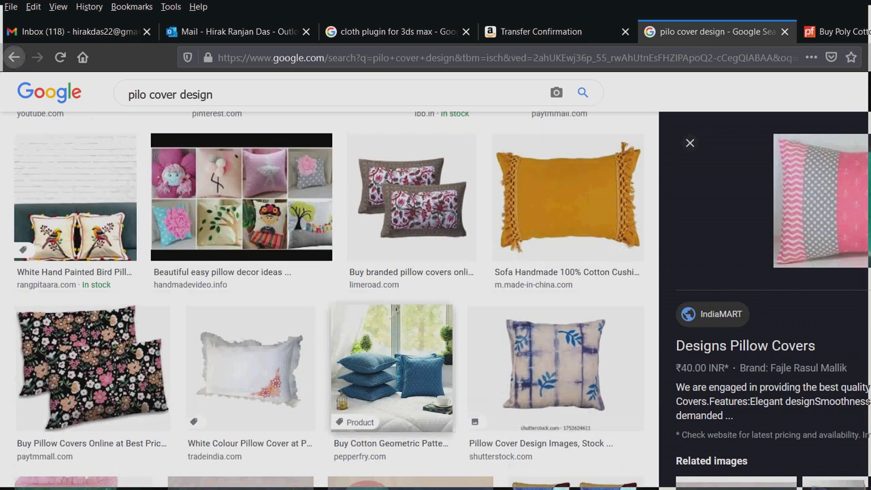
pyautogui.scroll(-5, 329, 301)
pyautogui.scroll(-5, 330, 301)
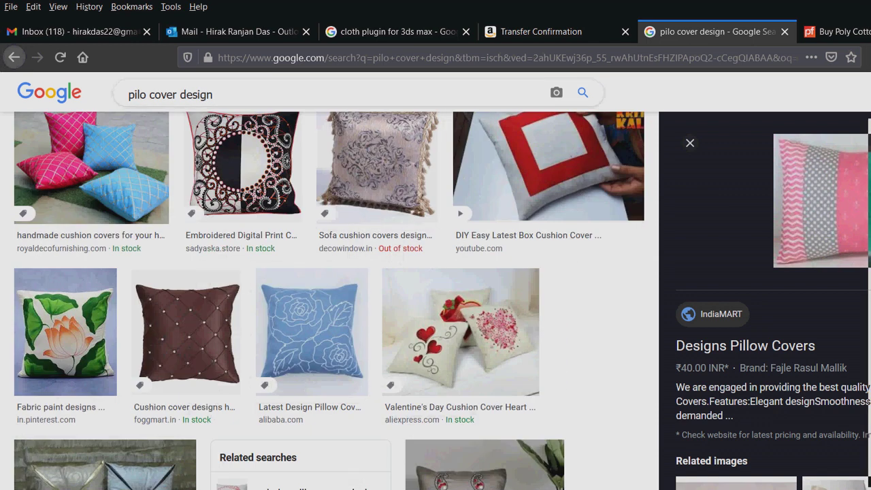
pyautogui.tripleClick(170, 95)
# - Search Google Images for 'cotton clothes' and scroll through the results
pyautogui.write('co')
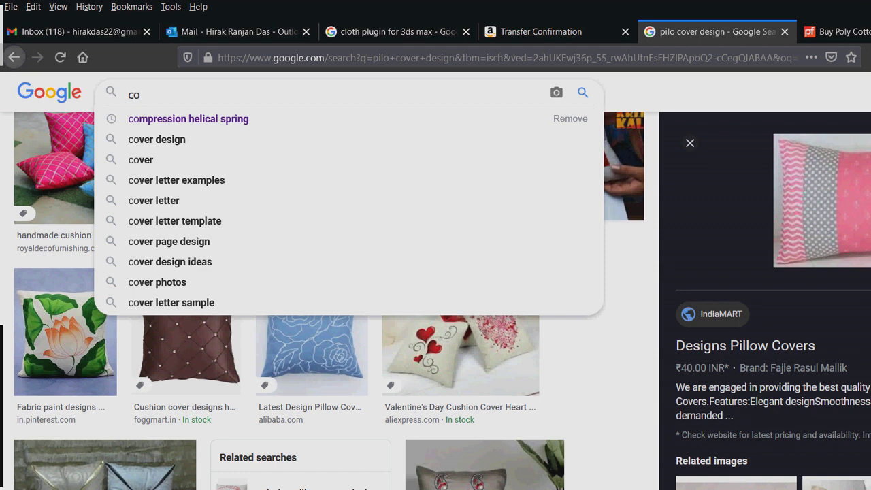
pyautogui.write('t')
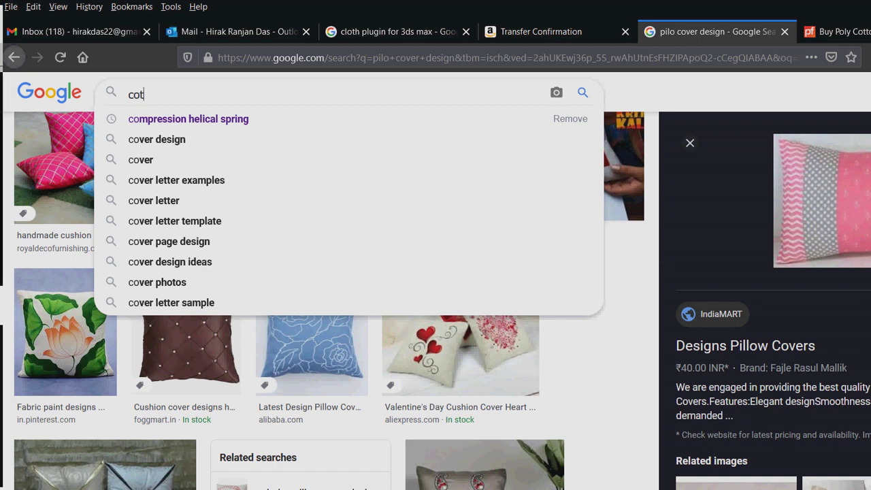
pyautogui.write('ton ')
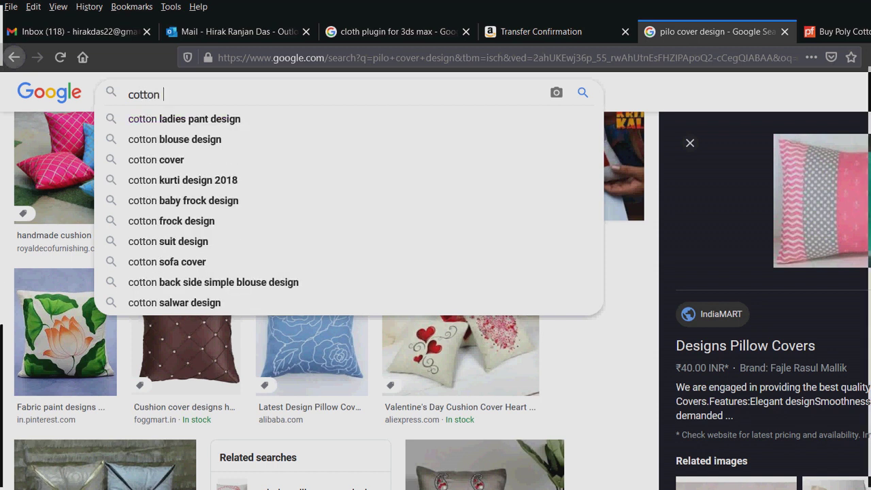
pyautogui.write('clot')
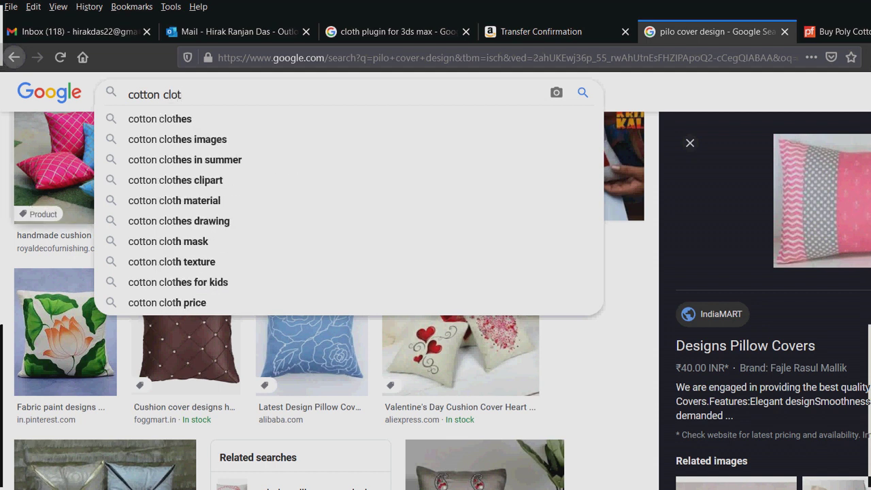
pyautogui.press('Down')
pyautogui.press('Return')
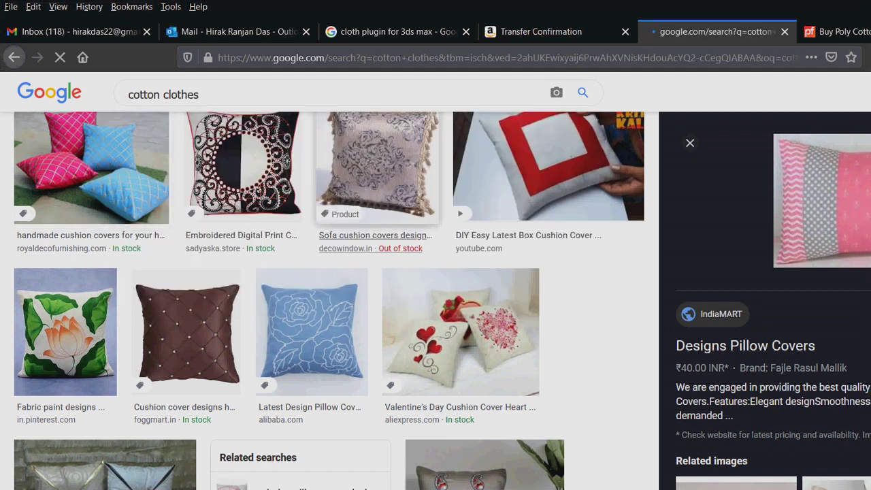
pyautogui.scroll(-4, 436, 279)
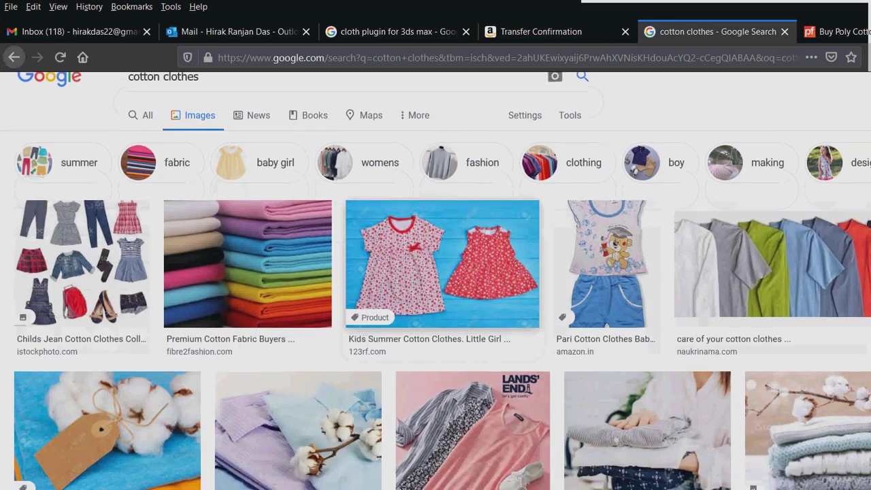
pyautogui.scroll(-4, 436, 279)
pyautogui.scroll(-7, 436, 299)
pyautogui.scroll(-1, 435, 300)
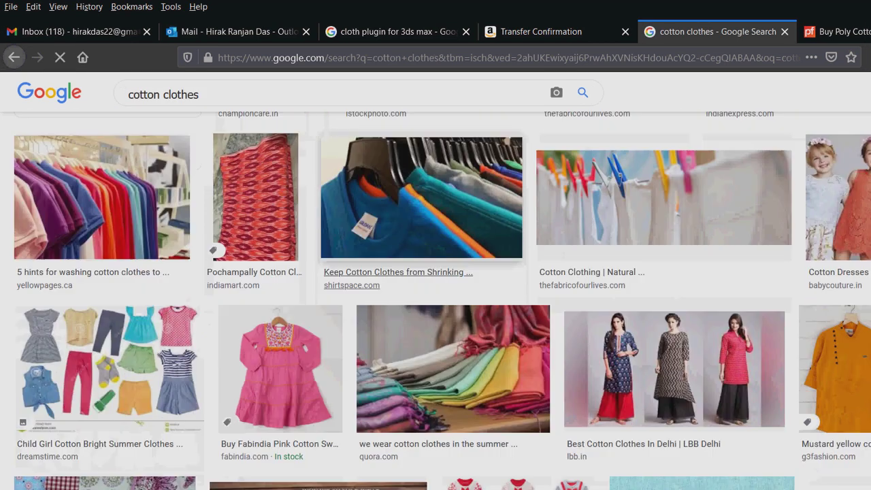
pyautogui.scroll(-1, 436, 300)
pyautogui.scroll(-7, 504, 306)
pyautogui.scroll(-2, 504, 306)
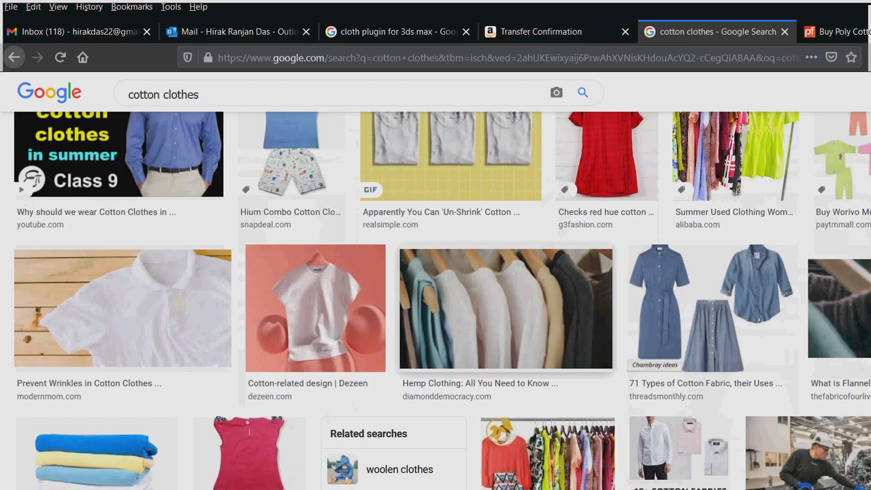
pyautogui.scroll(-5, 504, 307)
pyautogui.scroll(-5, 504, 306)
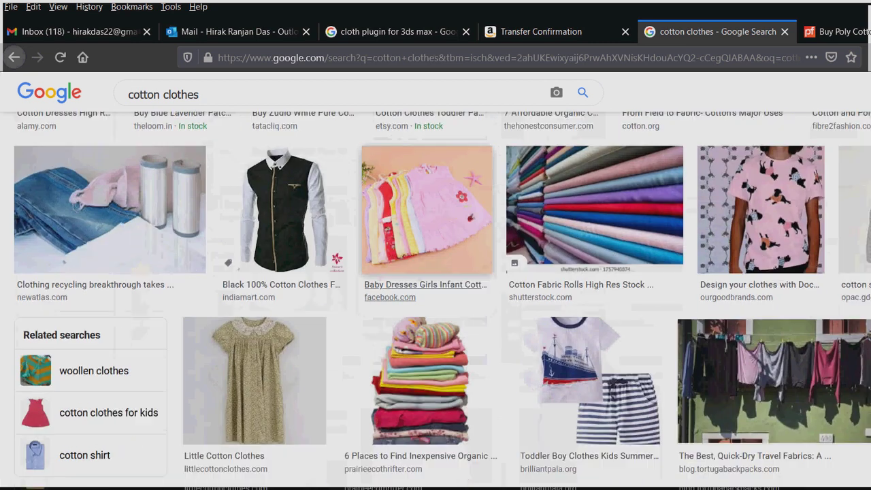
pyautogui.scroll(-4, 504, 306)
pyautogui.scroll(-5, 436, 299)
pyautogui.scroll(-2, 435, 300)
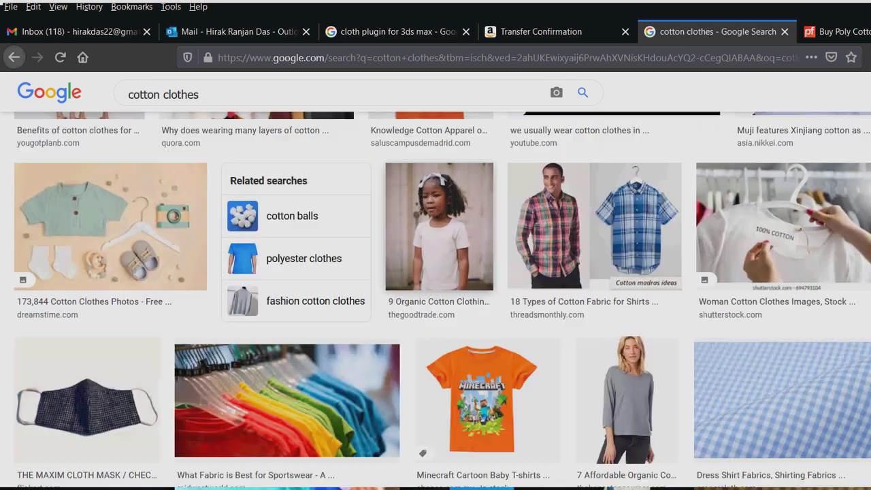
pyautogui.scroll(-5, 436, 300)
pyautogui.scroll(-3, 435, 299)
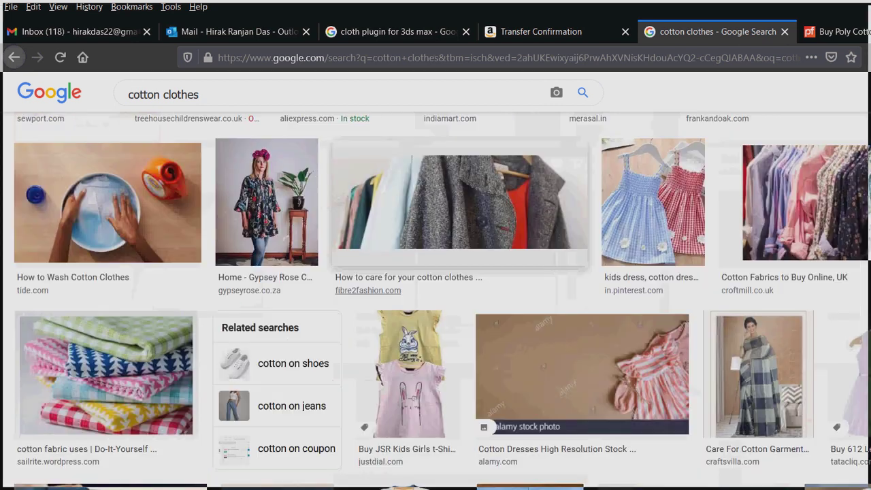
pyautogui.scroll(-5, 436, 299)
pyautogui.scroll(4, 436, 300)
# - Refine the search to 'cotton clothes images', then to 'cotton clothes material'
pyautogui.click(235, 96)
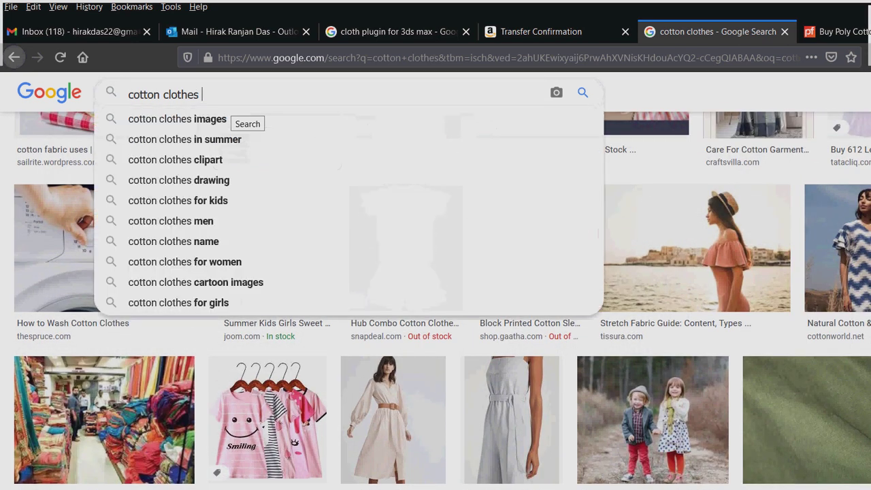
pyautogui.click(177, 119)
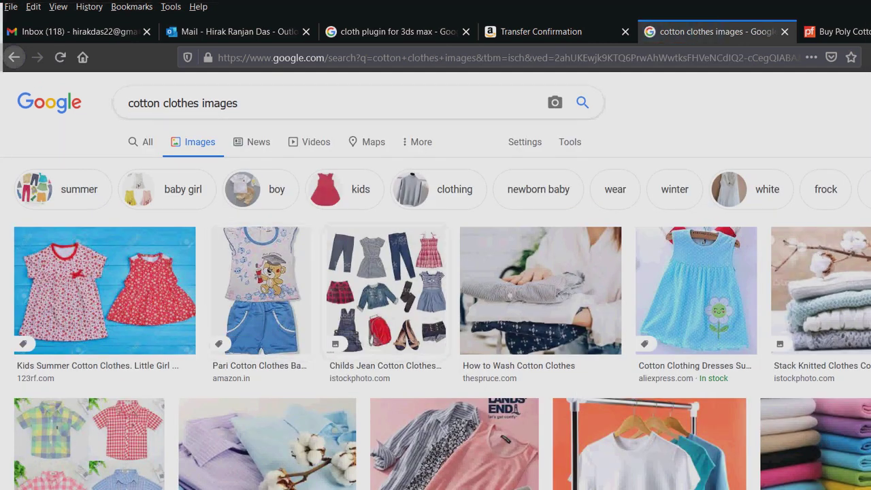
pyautogui.scroll(-8, 435, 293)
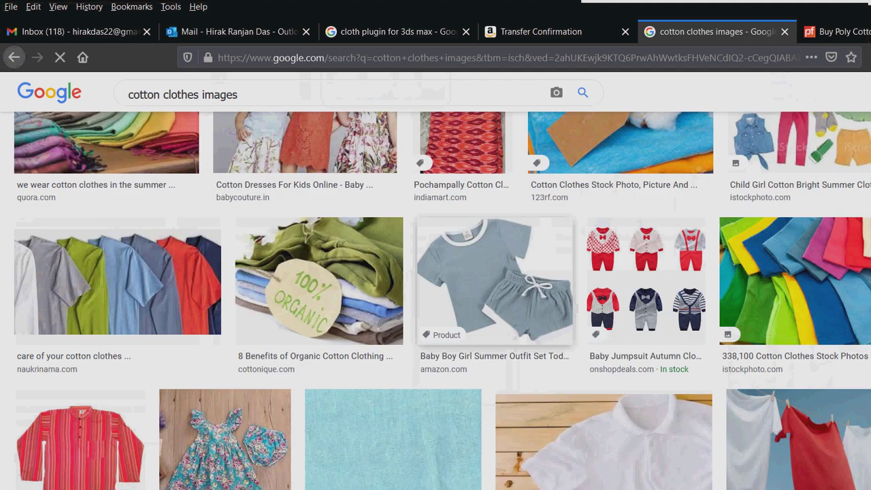
pyautogui.scroll(-3, 436, 273)
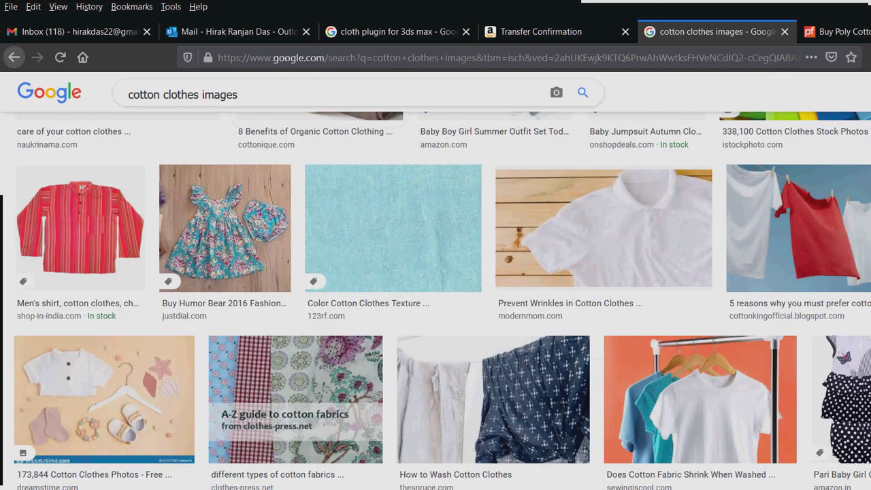
pyautogui.doubleClick(219, 95)
pyautogui.write('ma')
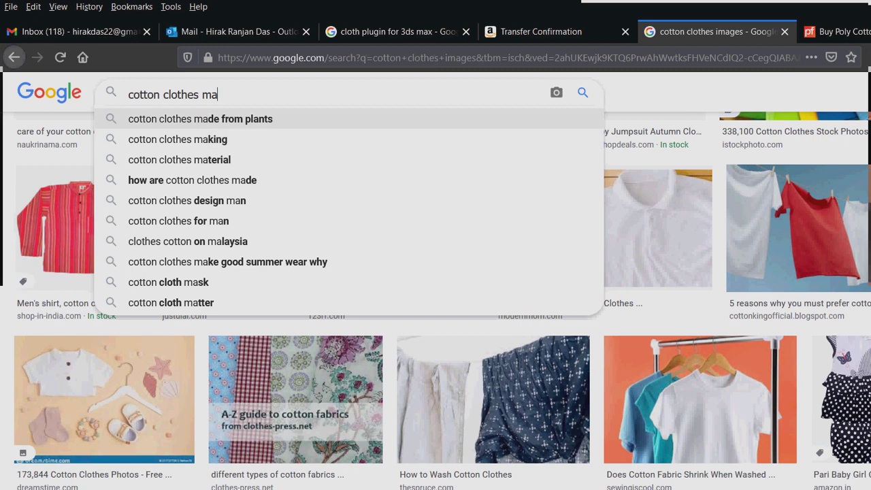
pyautogui.click(179, 159)
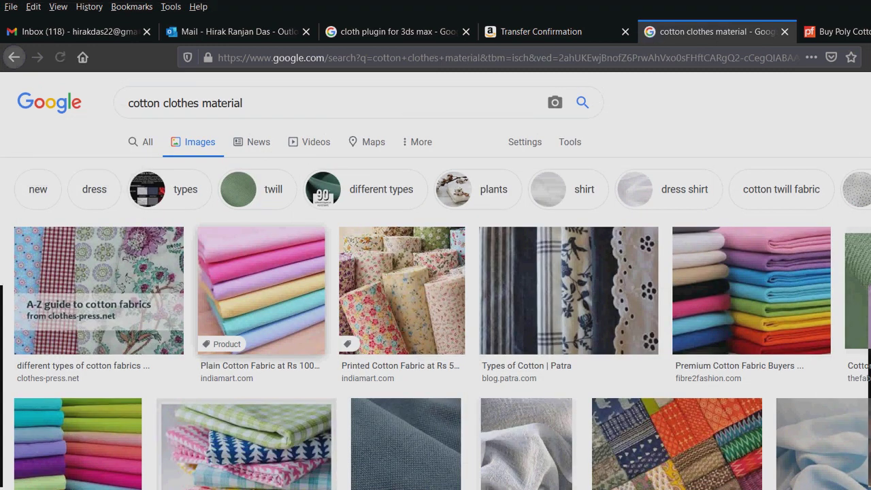
# - Preview the grey woven fabric image and start saving it as basket-weave-fabric-mobile.jpg
pyautogui.scroll(-4, 436, 286)
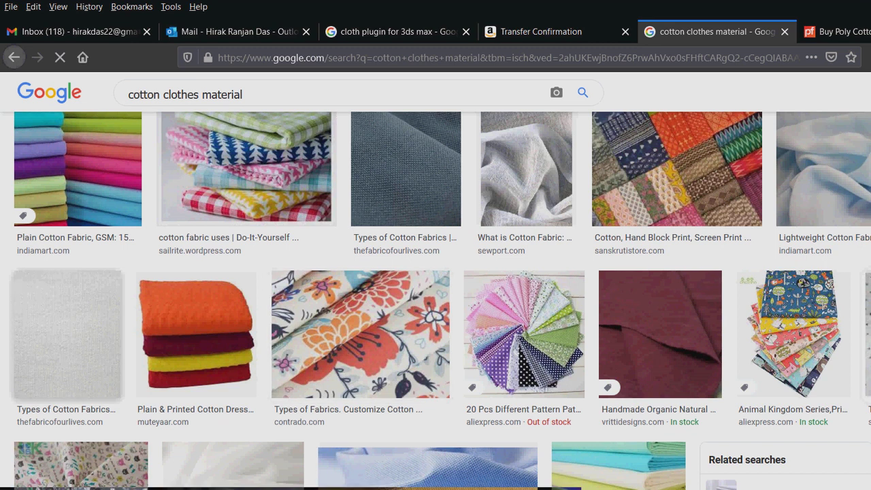
pyautogui.click(66, 333)
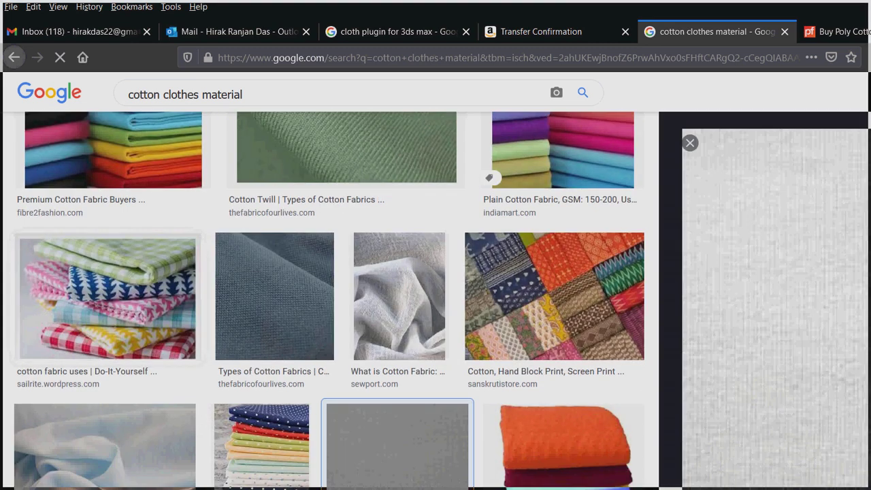
pyautogui.rightClick(784, 347)
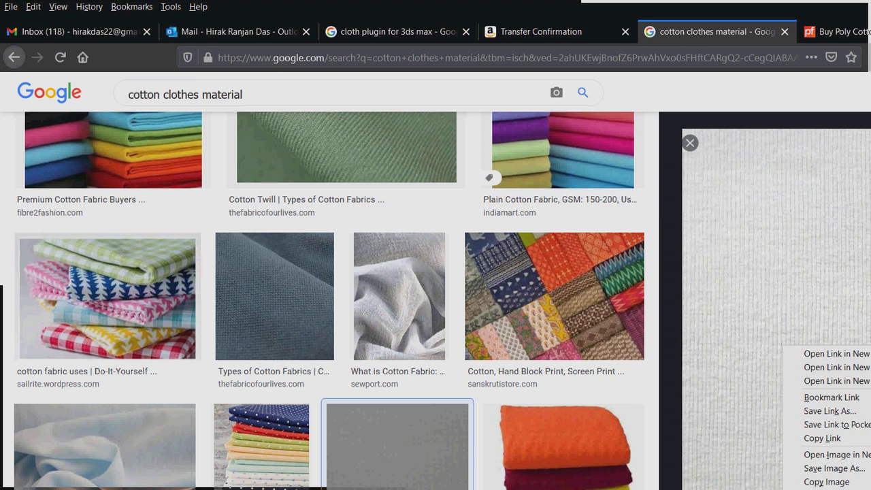
pyautogui.click(828, 468)
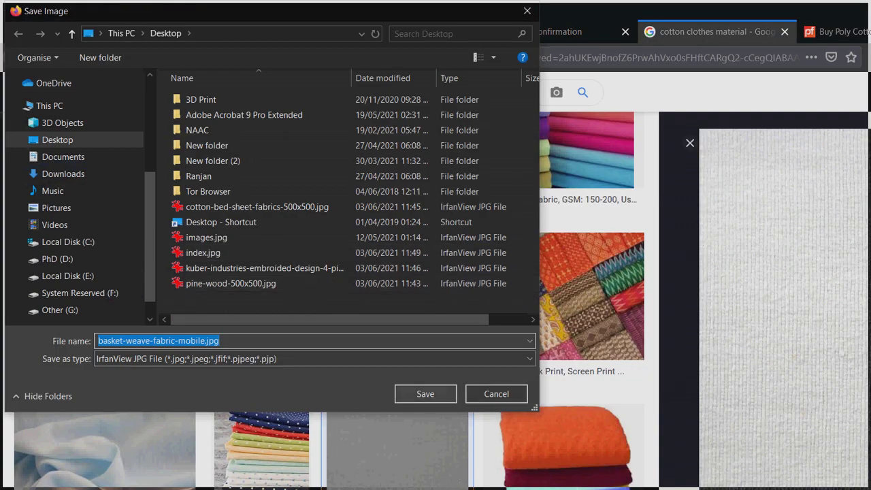
# - Confirm saving basket-weave-fabric-mobile.jpg to the Desktop and check the saved fabric images
pyautogui.press('Return')
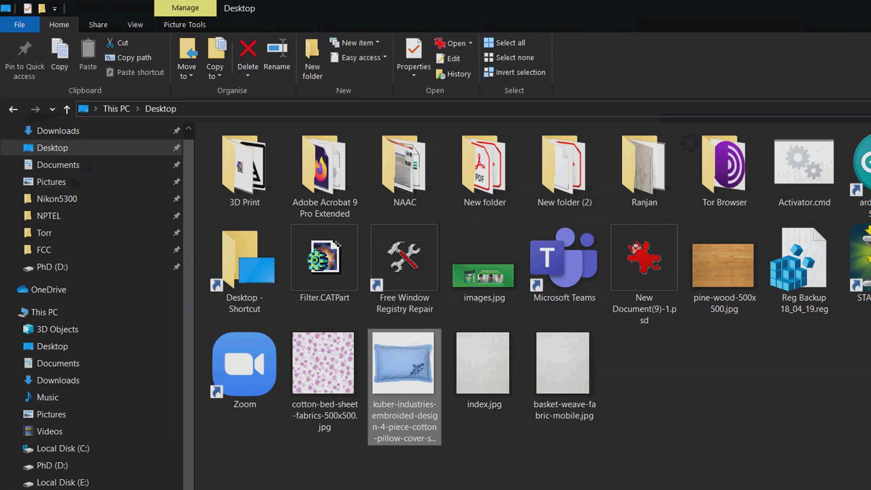
pyautogui.click(484, 367)
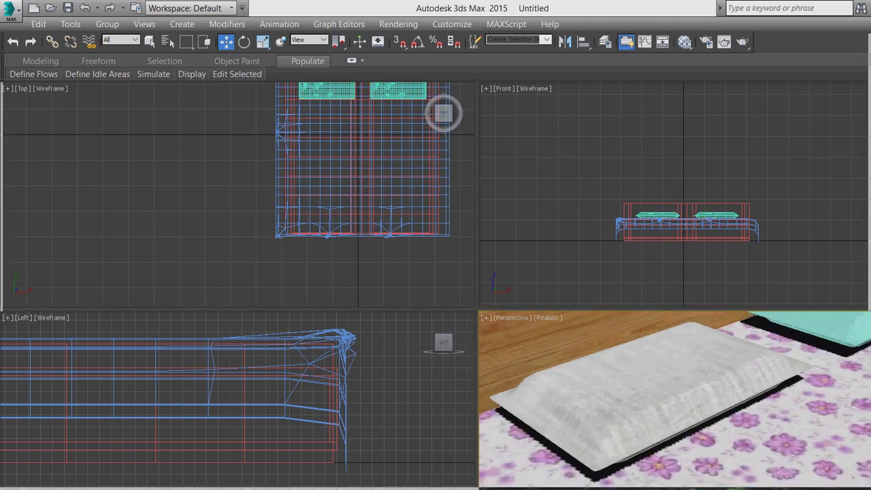
# - Inspect the white-fabric left pillow up close, then deselect it and select the bed frame
pyautogui.click(654, 388)
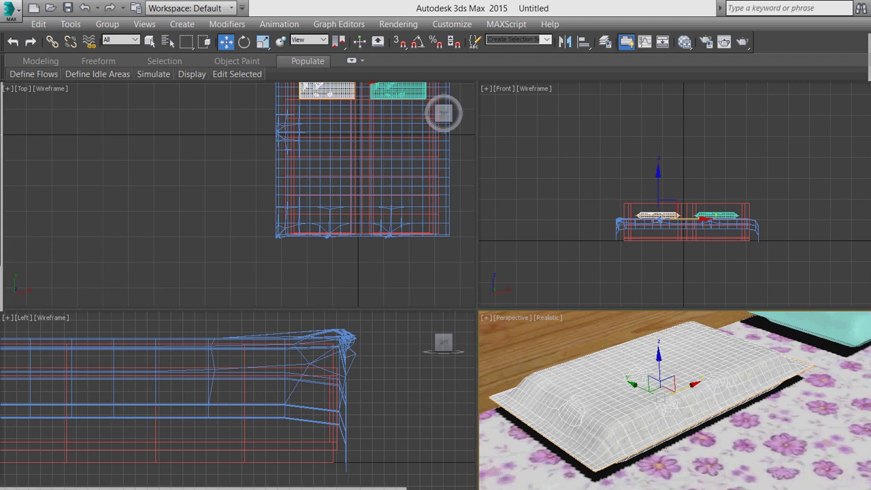
pyautogui.scroll(-5, 675, 400)
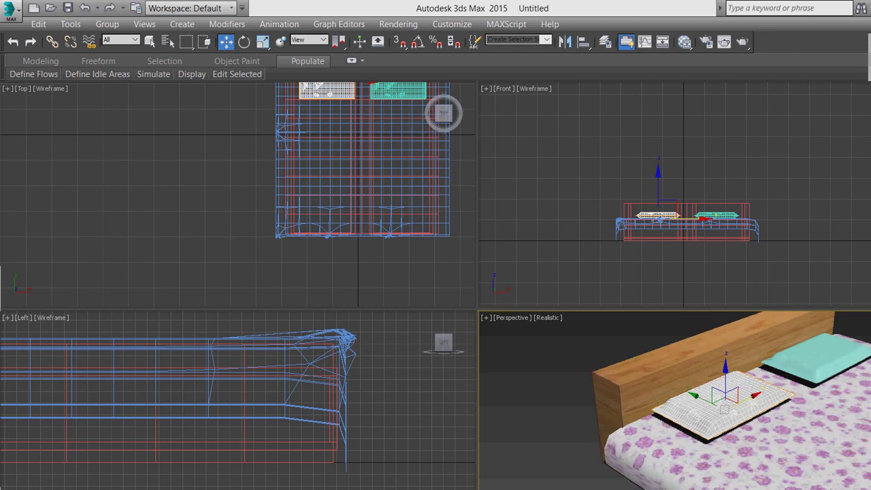
pyautogui.hotkey('ctrl', 'd')
pyautogui.scroll(5, 675, 401)
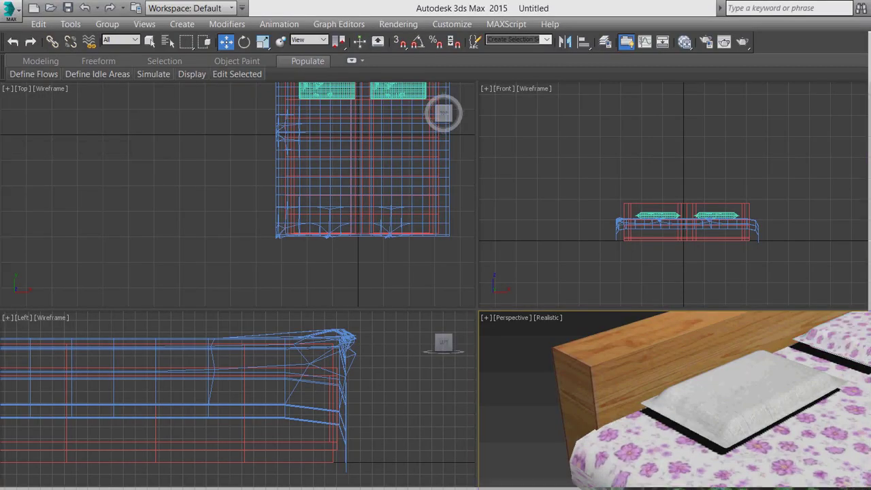
pyautogui.scroll(4, 674, 401)
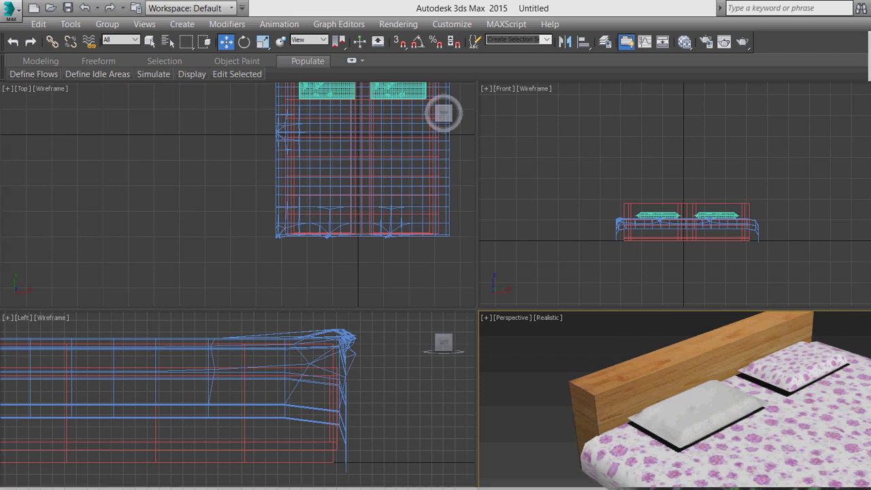
pyautogui.hotkey('ctrl', 'a')
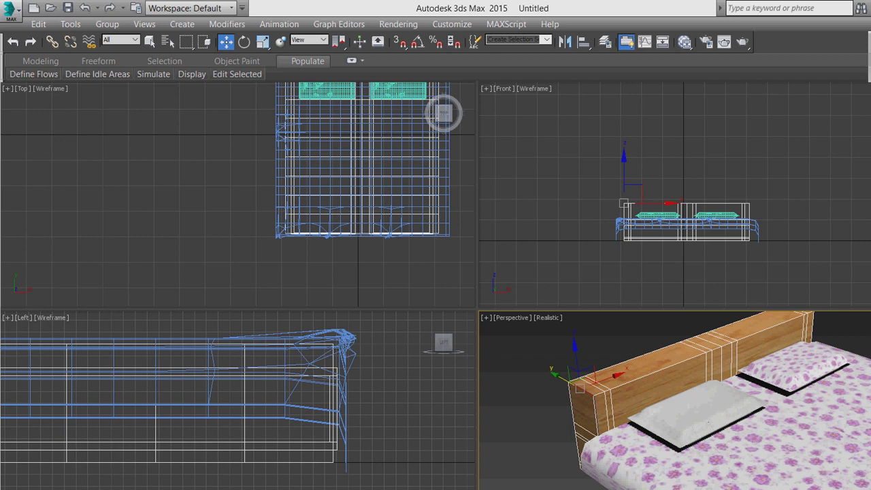
# - Chamfer the bed frame edges with amount 3.0 and 3 segments, then deselect to inspect
pyautogui.scroll(-3, 775, 353)
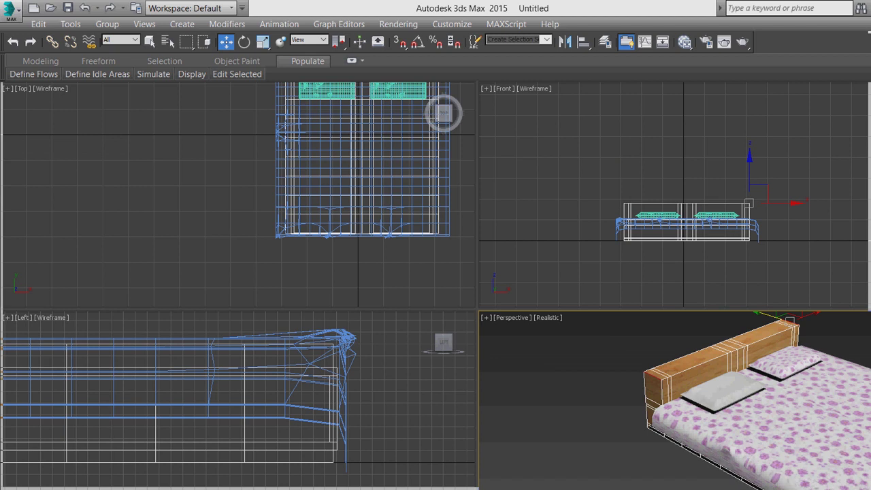
pyautogui.hotkey('ctrl', 'shift', 'c')
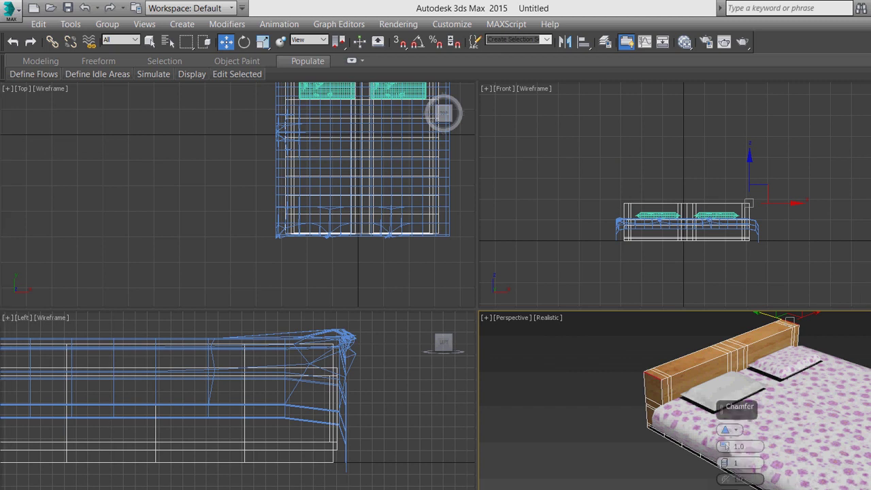
pyautogui.doubleClick(740, 447)
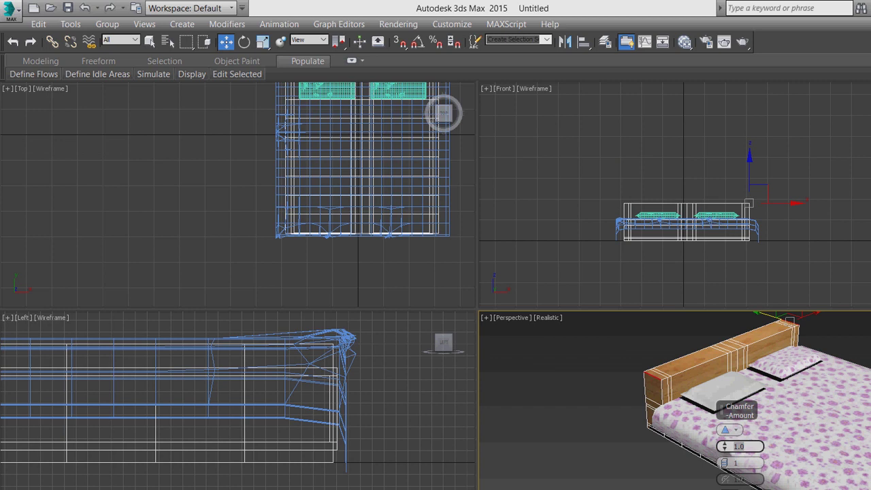
pyautogui.write('2')
pyautogui.scroll(2, 674, 402)
pyautogui.scroll(2, 600, 375)
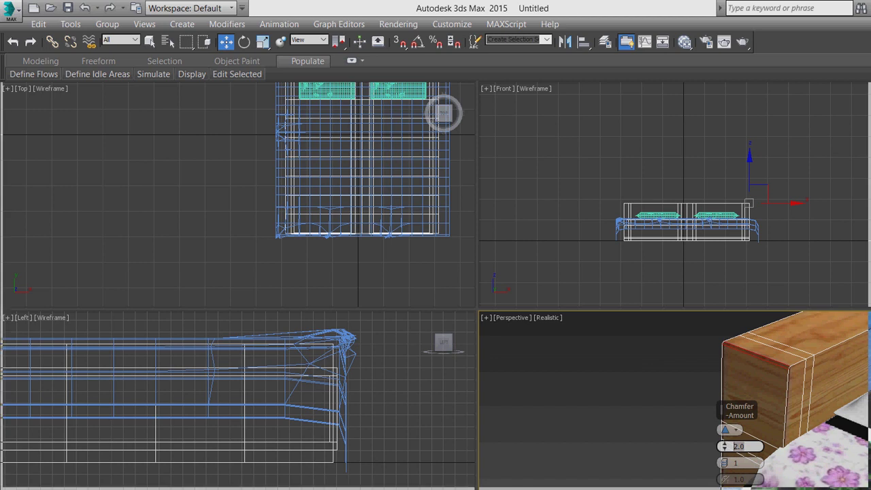
pyautogui.write('3')
pyautogui.press('Tab')
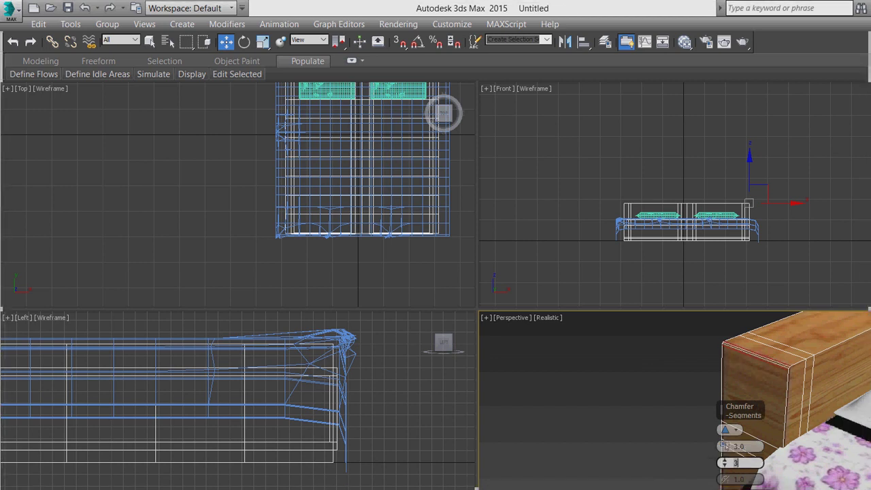
pyautogui.press('Return')
pyautogui.hotkey('ctrl', 'd')
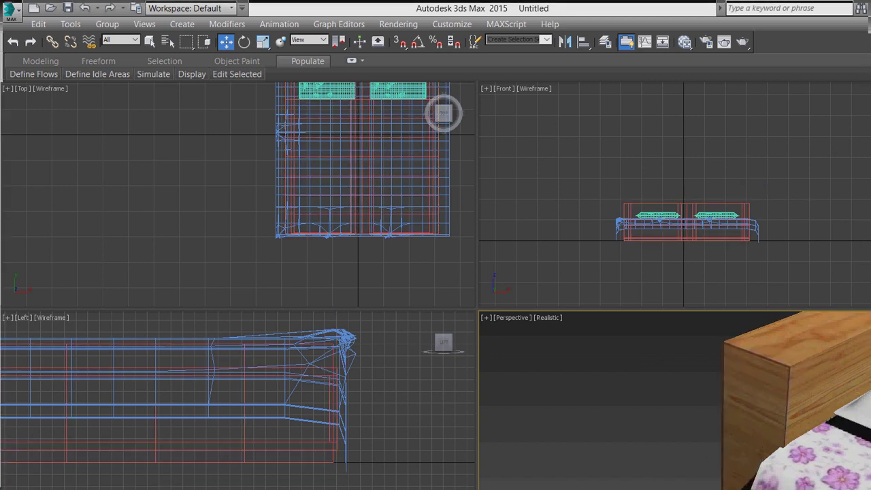
pyautogui.scroll(-3, 674, 402)
pyautogui.scroll(2, 674, 401)
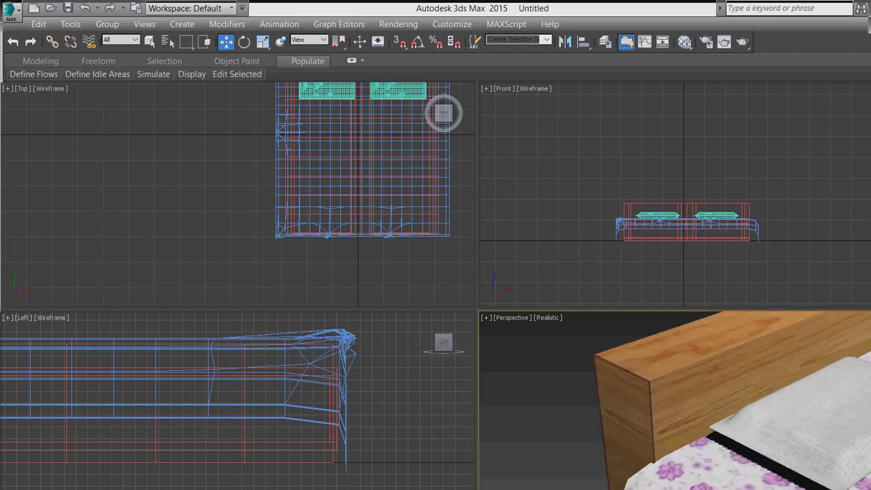
# - Frame the whole bed in Perspective, render it with Shift+Q, then close the rendered frame
pyautogui.scroll(-3, 674, 401)
pyautogui.scroll(-2, 674, 402)
pyautogui.scroll(1, 674, 401)
pyautogui.scroll(2, 817, 392)
pyautogui.scroll(2, 715, 406)
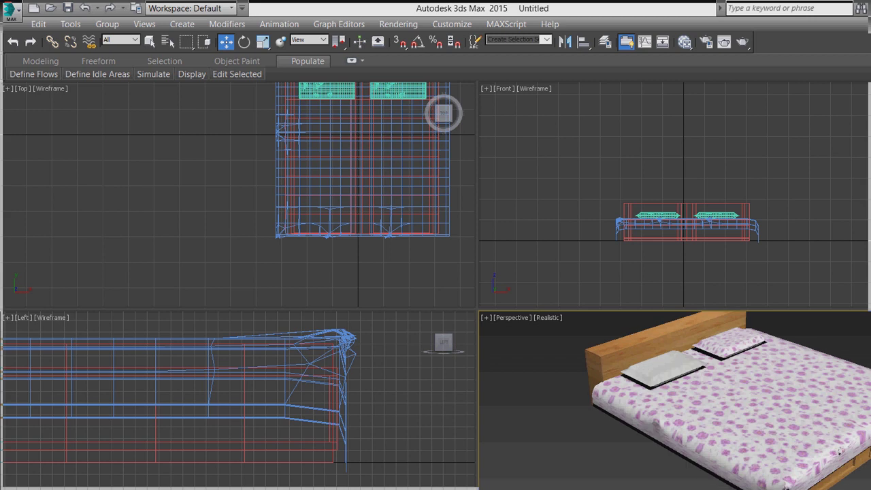
pyautogui.scroll(2, 714, 405)
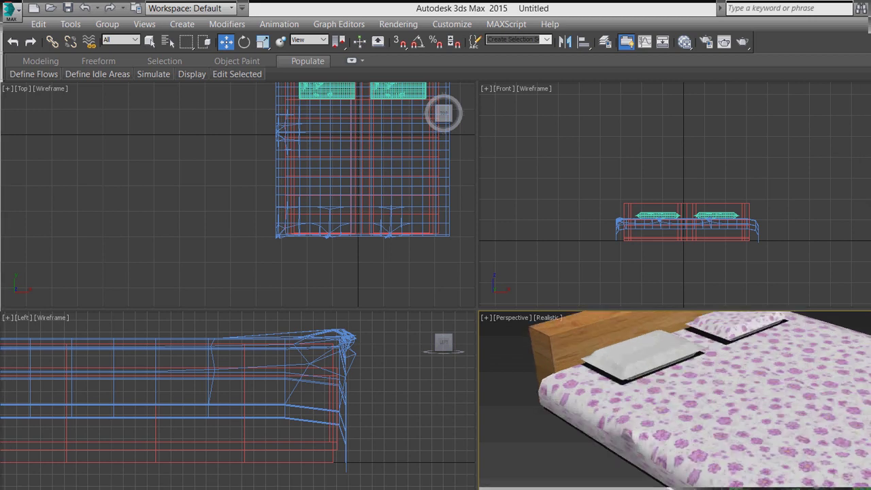
pyautogui.scroll(-4, 715, 401)
pyautogui.scroll(2, 732, 350)
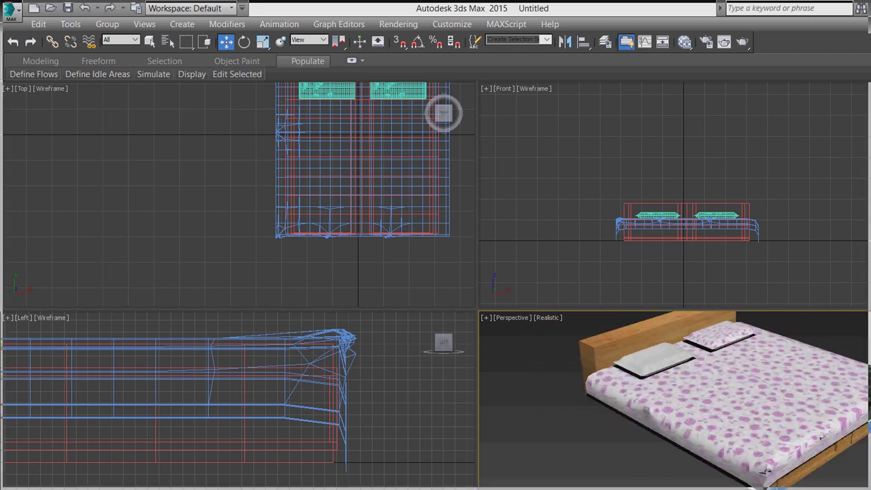
pyautogui.scroll(1, 732, 350)
pyautogui.scroll(-2, 715, 401)
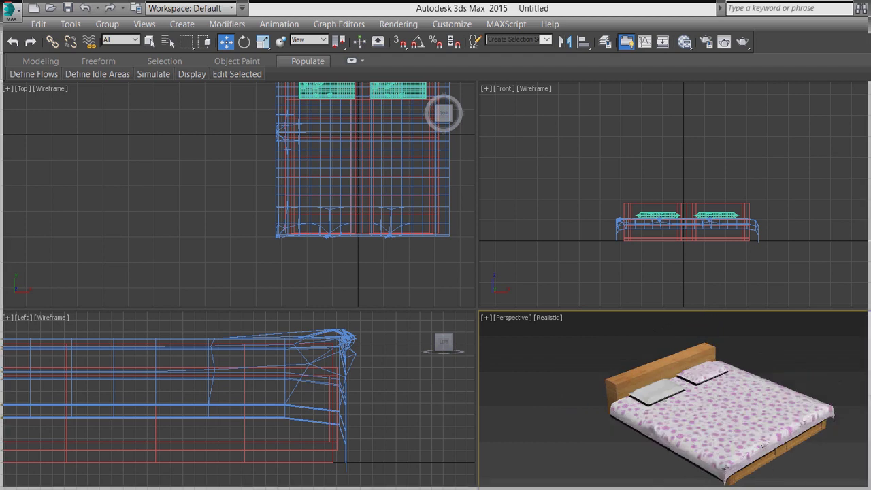
pyautogui.hotkey('shift', 'q')
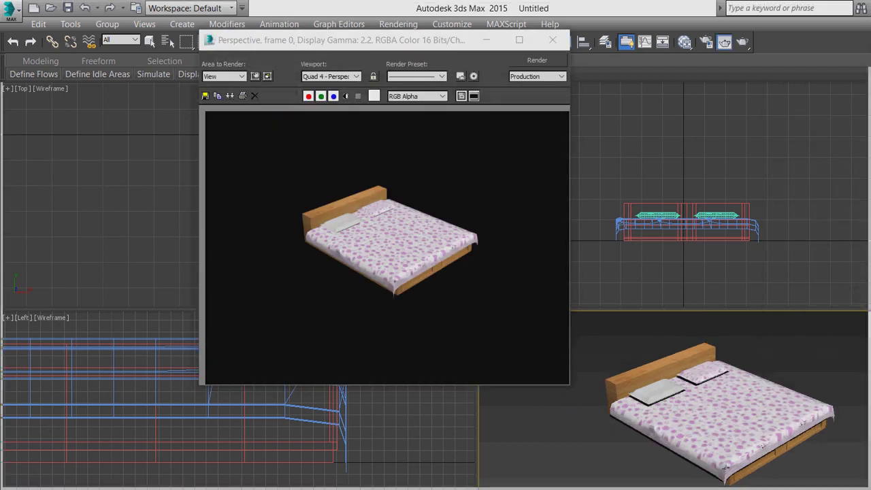
pyautogui.click(553, 40)
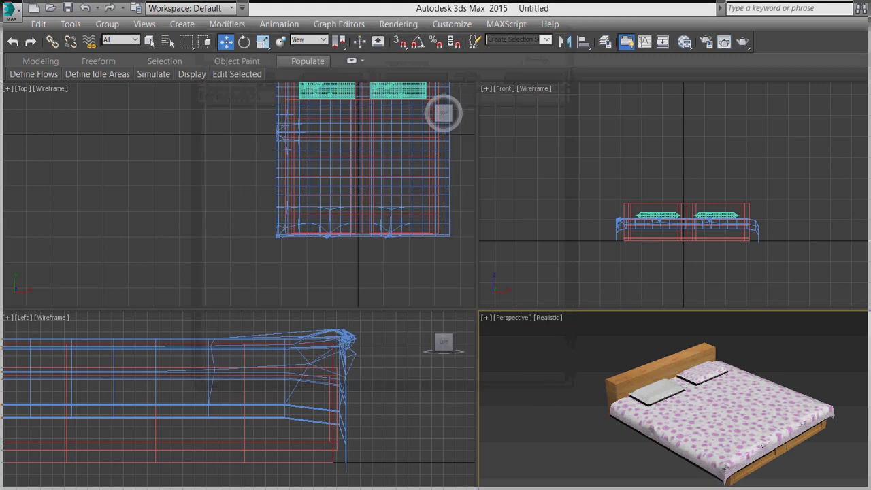